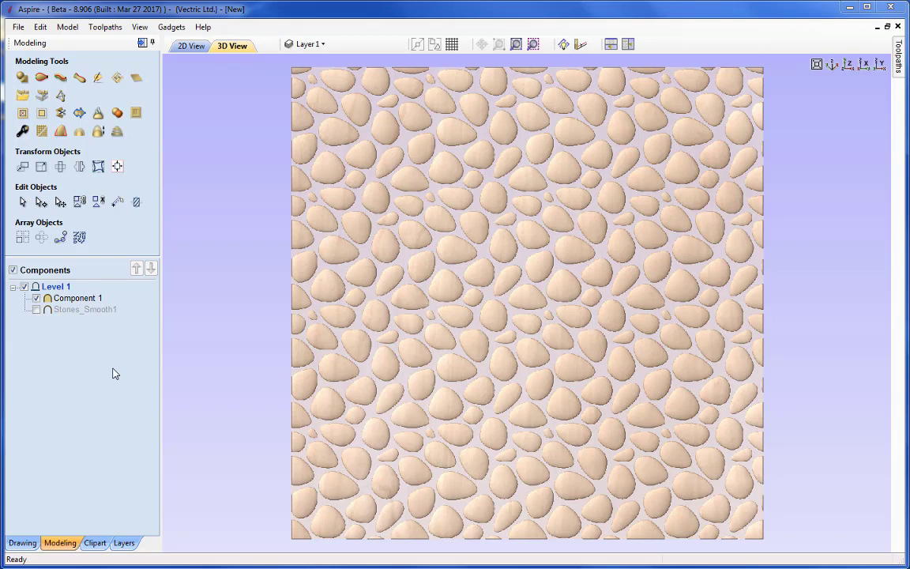
- Compare the Component 1 stone texture with its source tile Stones_Smooth1 by swapping their visibility
click(36, 298)
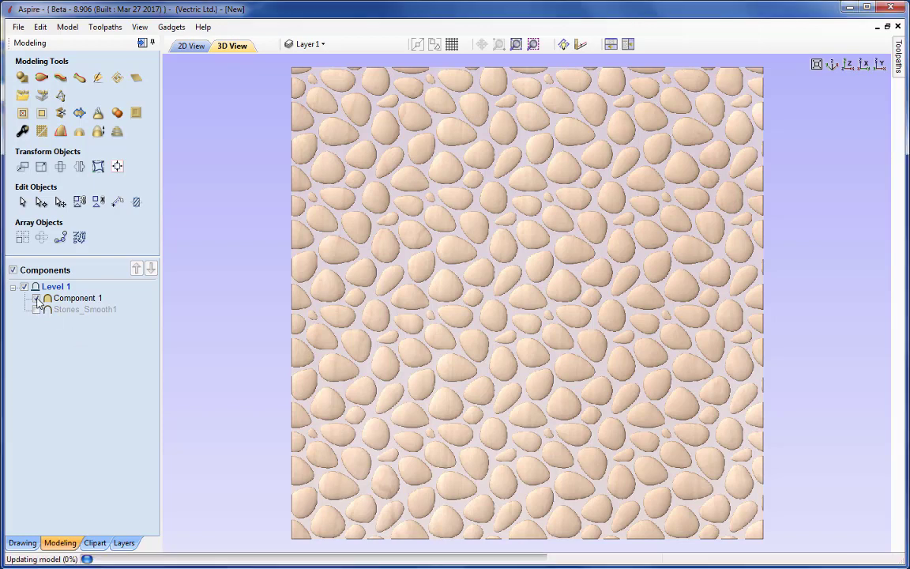
click(37, 310)
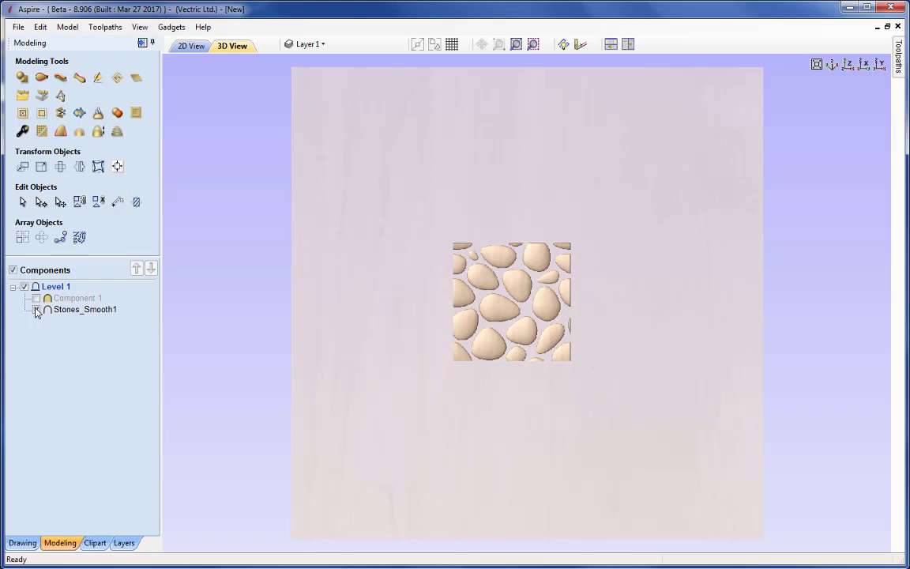
click(37, 309)
click(37, 299)
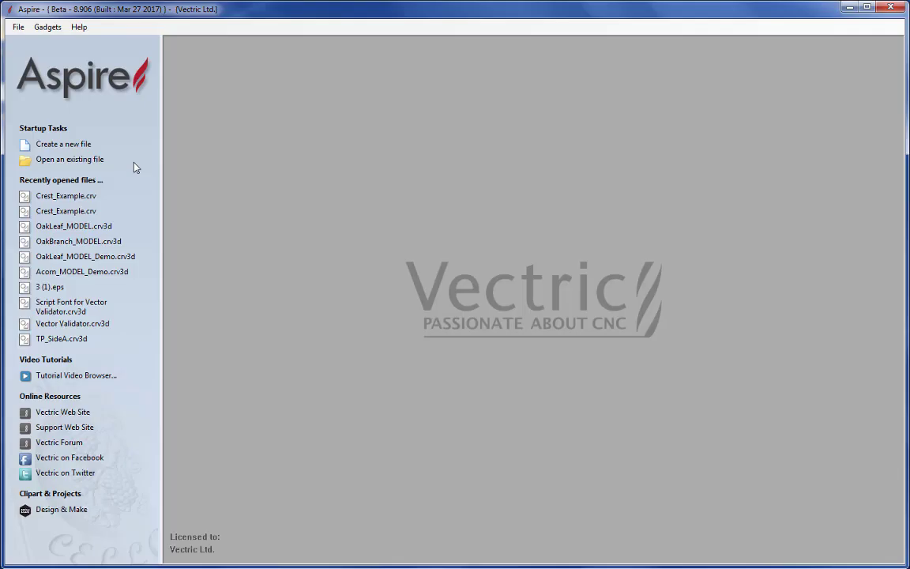
- Create a new single-sided job 24 by 24 inches and 0.75 inches thick, with standard modeling resolution
click(88, 145)
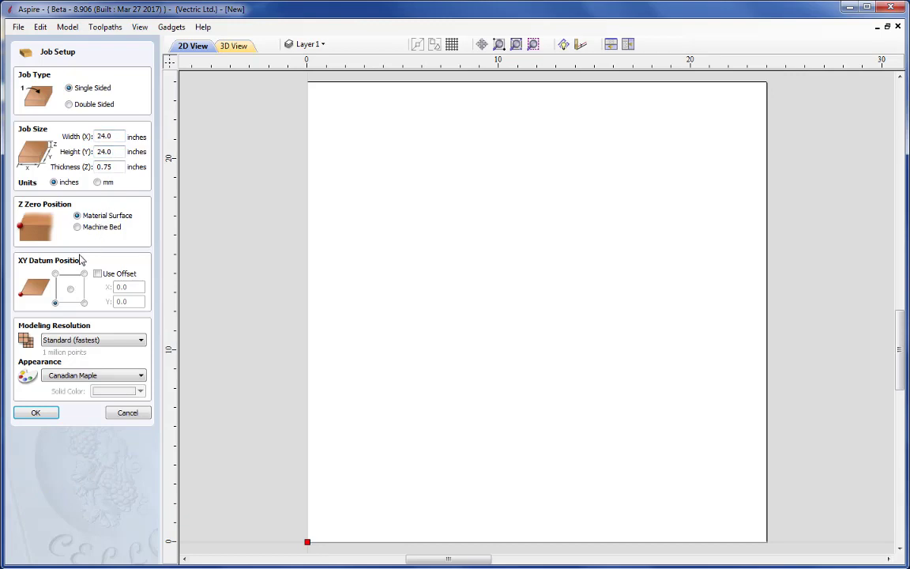
click(48, 415)
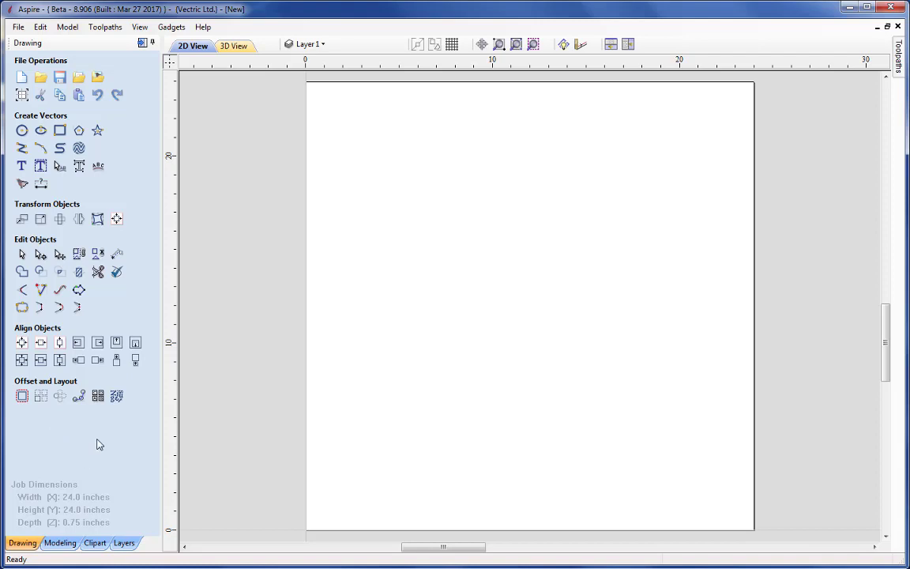
- Place the Eagle_Head-50218-A clipart from the Animals library in the job and show the 2D and 3D views side by side
click(96, 543)
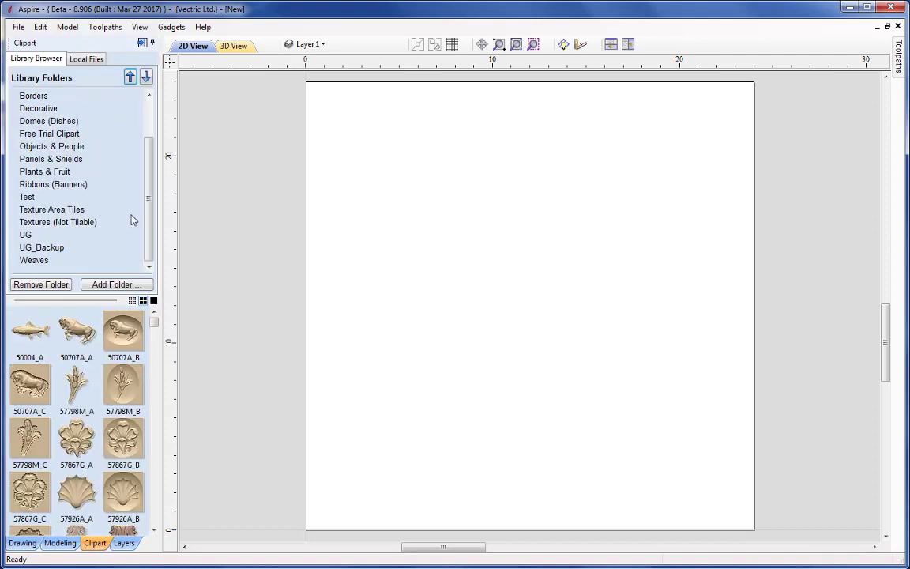
scroll(148, 173, up, 2)
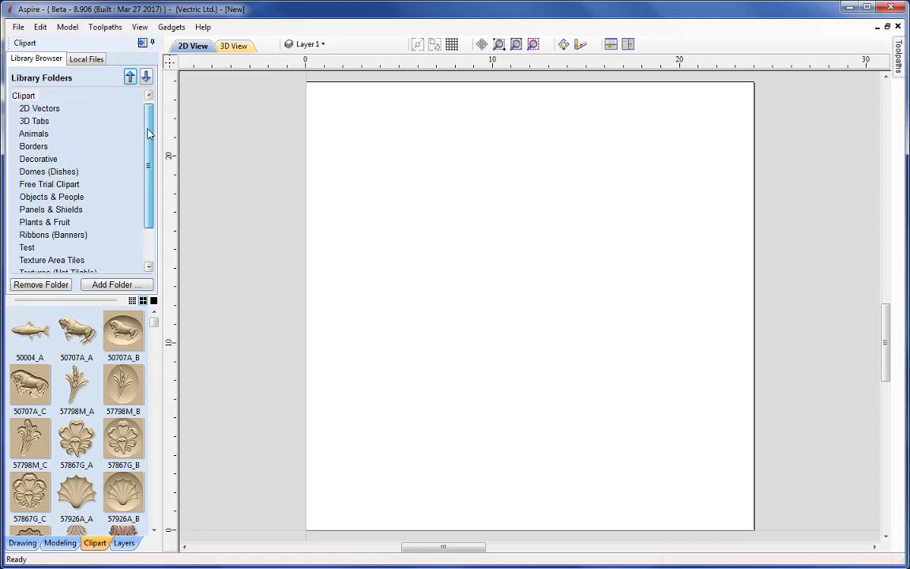
click(97, 135)
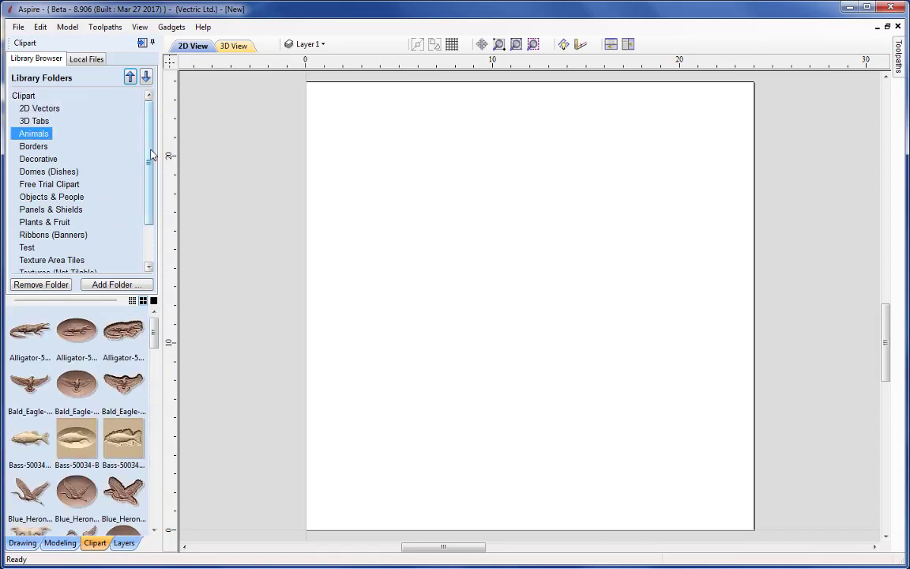
scroll(155, 334, down, 2)
drag(156, 335, 159, 400)
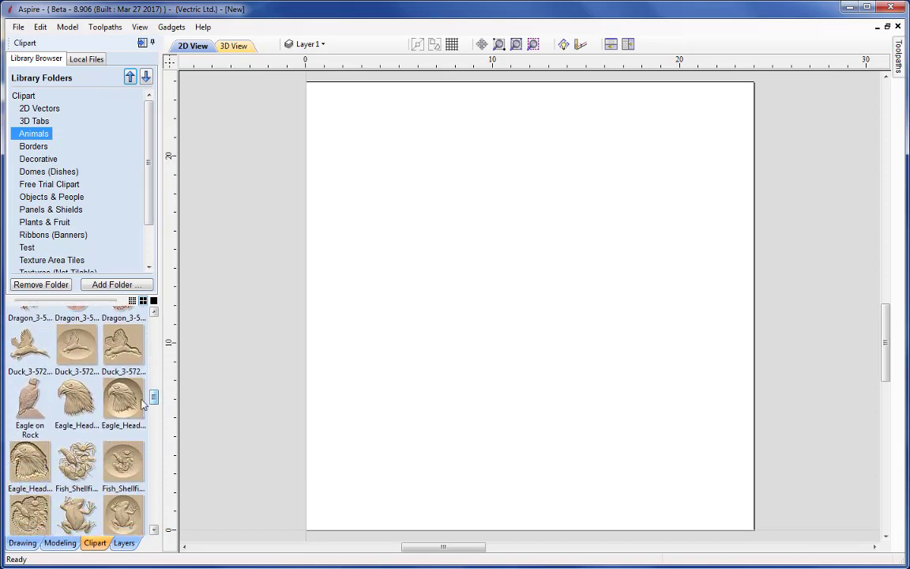
drag(77, 395, 513, 332)
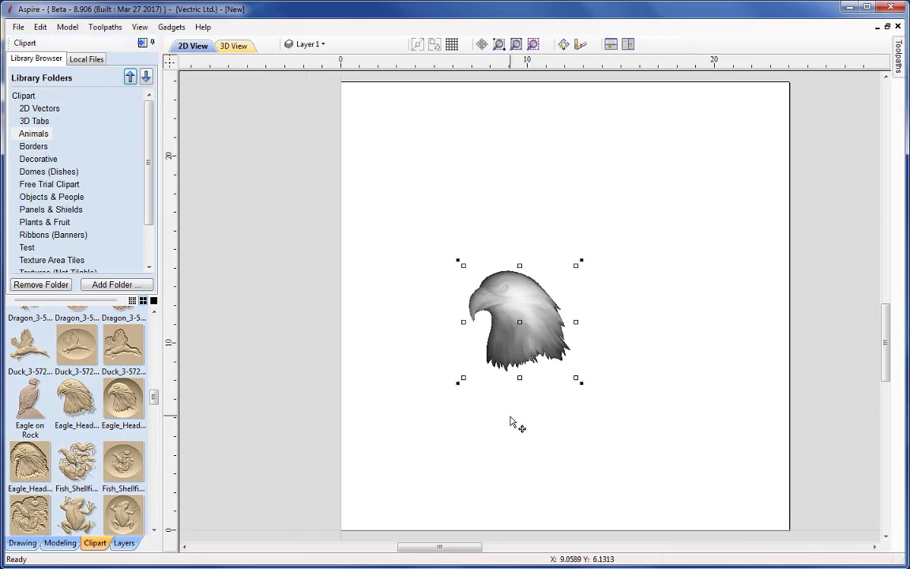
click(628, 44)
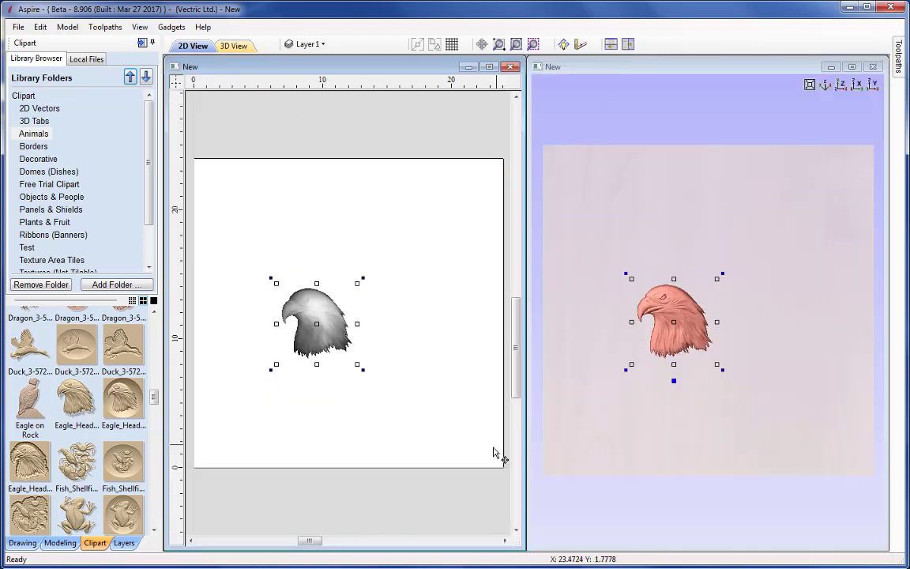
click(460, 496)
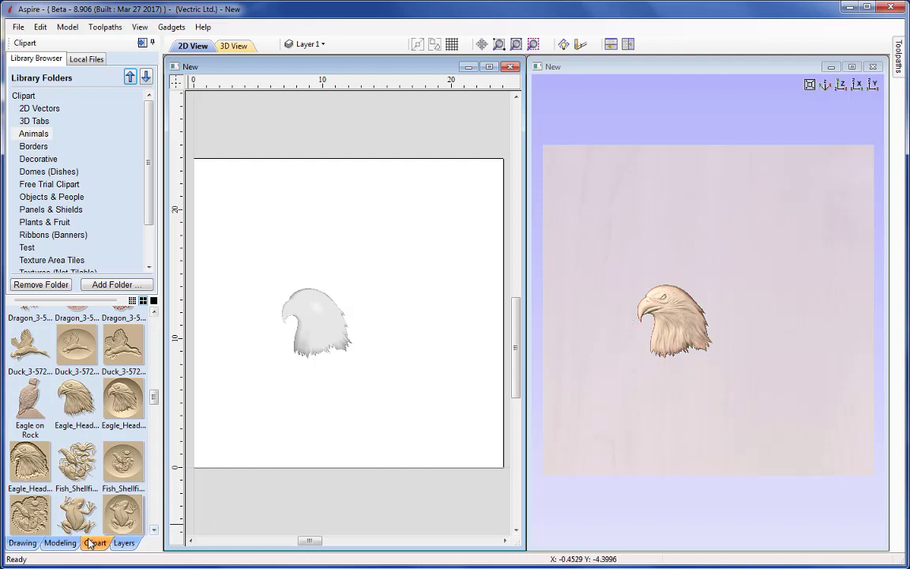
- Create a texture area from the eagle head component with 0% spacing and shift, using the merge combine mode
click(60, 542)
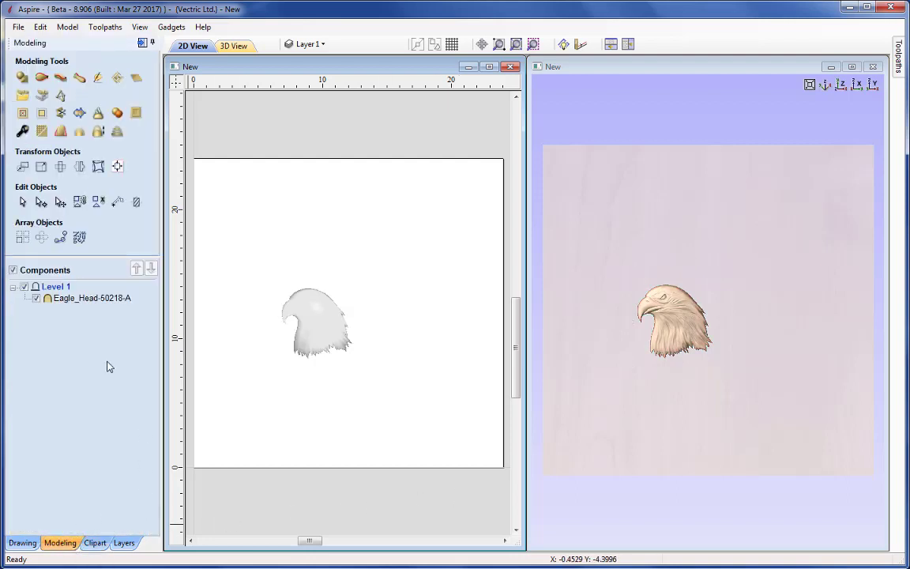
mouse_move(62, 300)
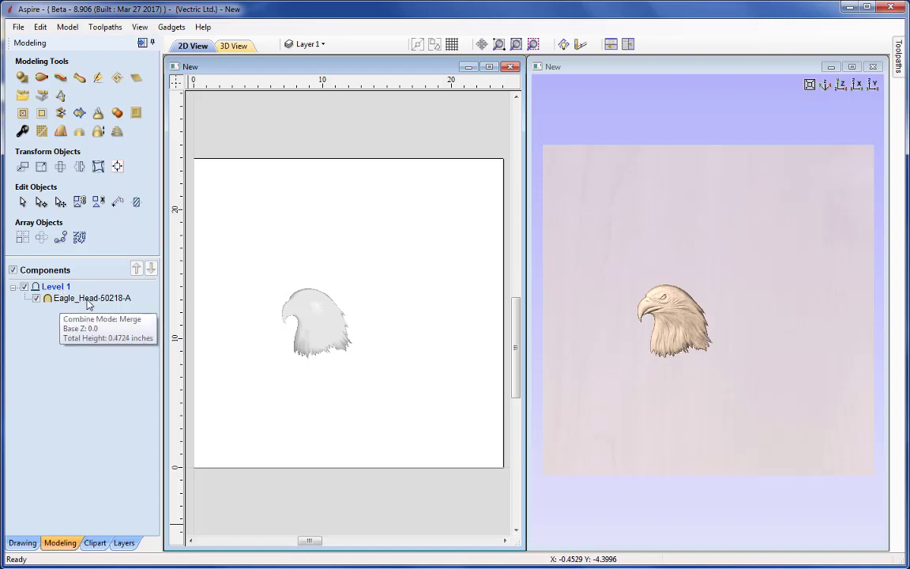
click(89, 305)
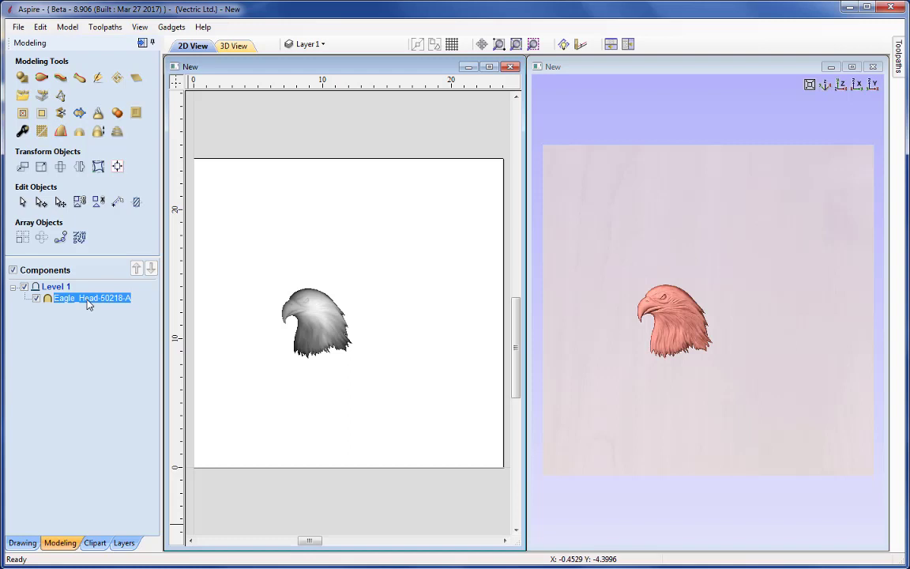
click(117, 78)
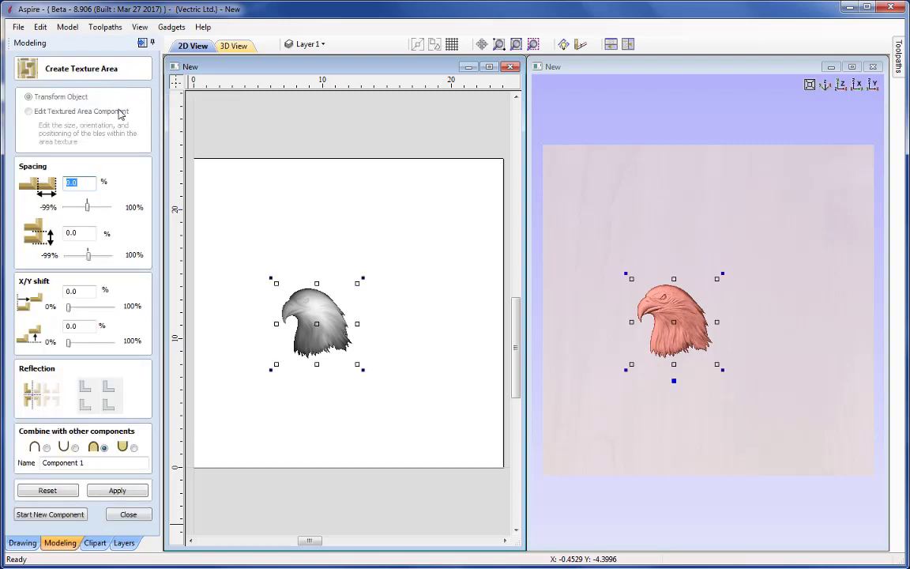
click(117, 491)
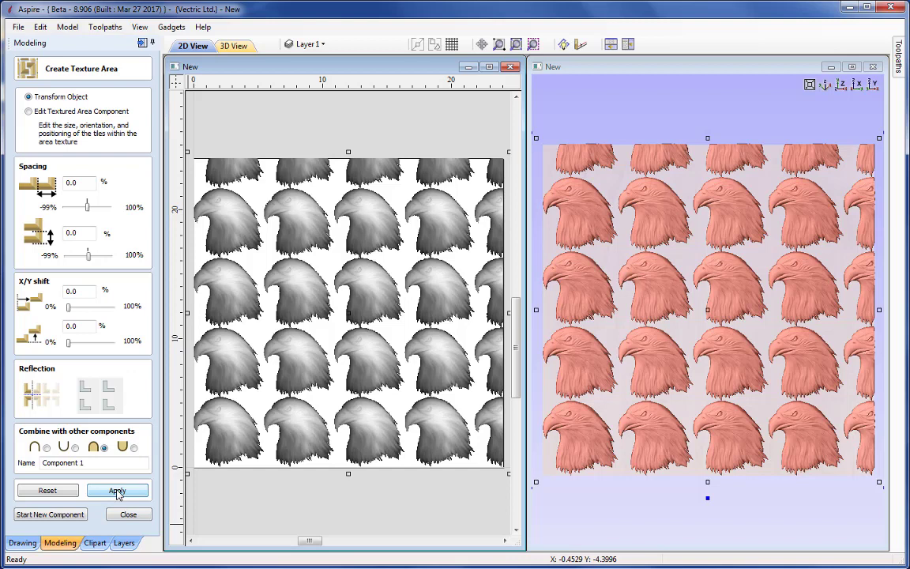
click(117, 491)
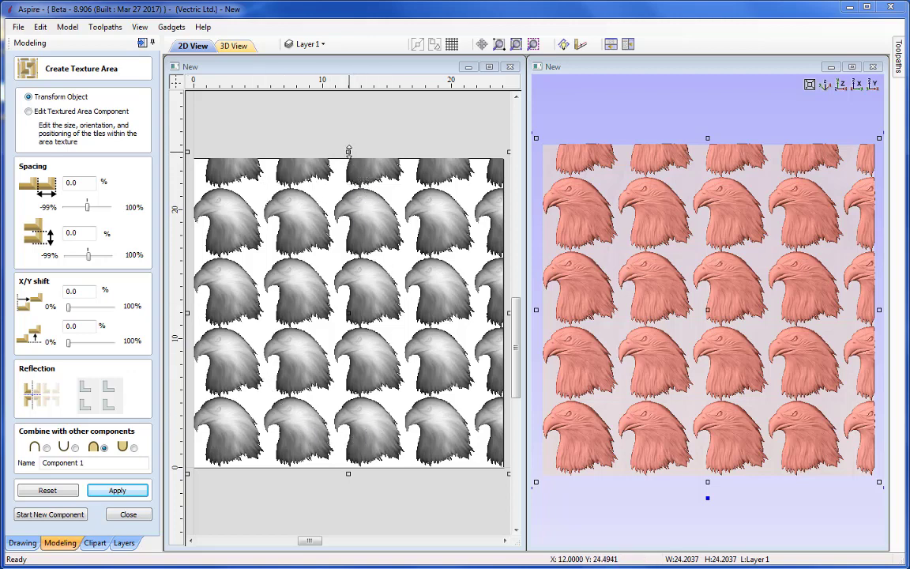
- Resize the eagle texture area to about 21.7 by 20.9 inches and centre it within the job
drag(349, 150, 349, 258)
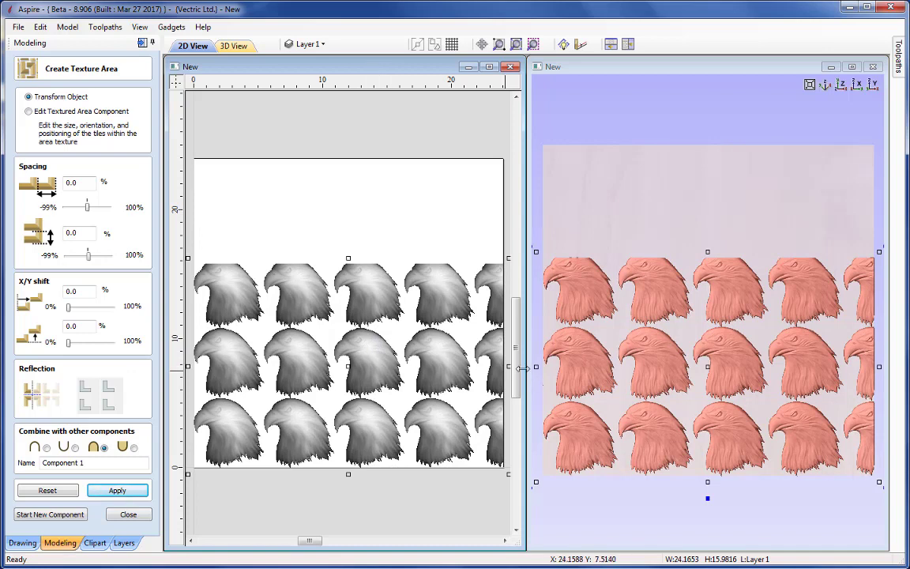
drag(508, 366, 410, 330)
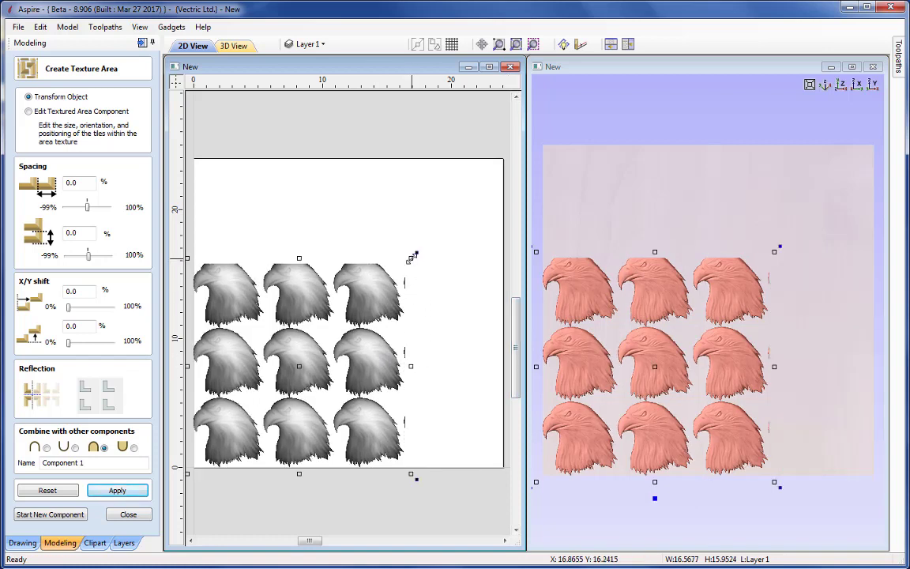
drag(412, 256, 479, 194)
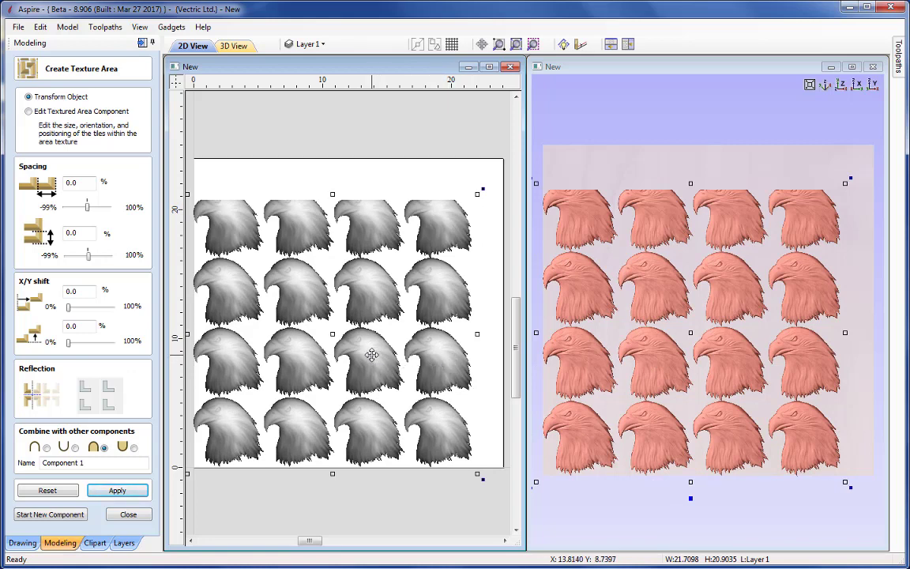
drag(375, 356, 412, 360)
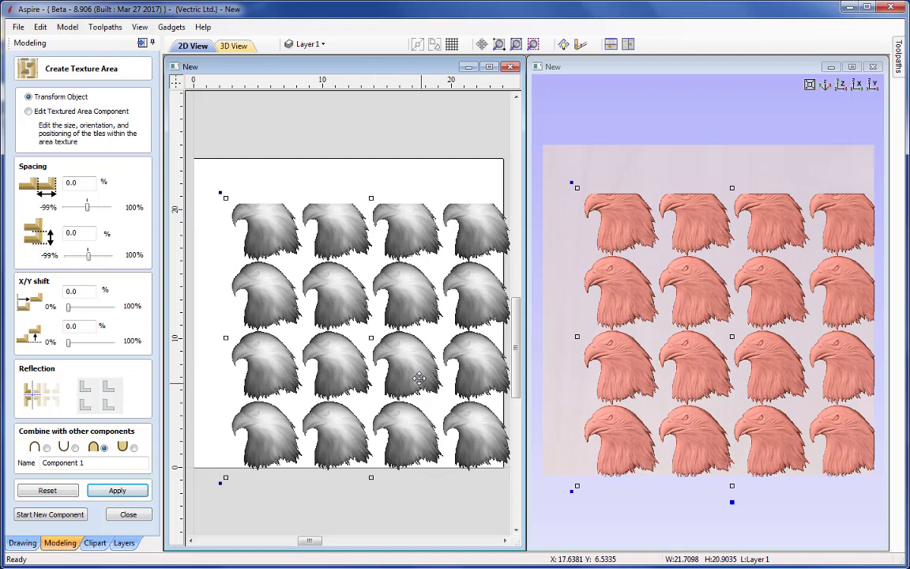
key(ctrl+z)
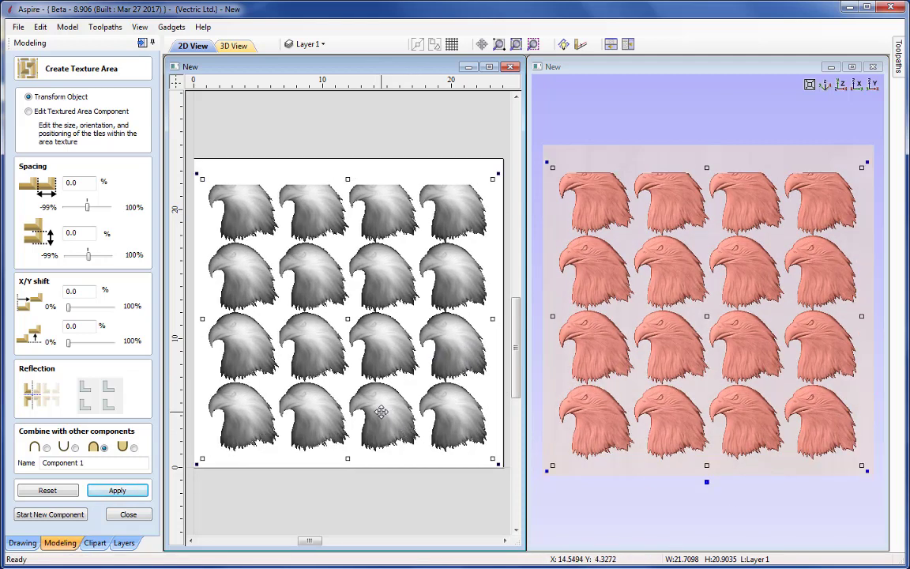
- Edit the textured area component to enlarge its base eagle tile and shift that tile away from the area's lower-left corner
click(29, 112)
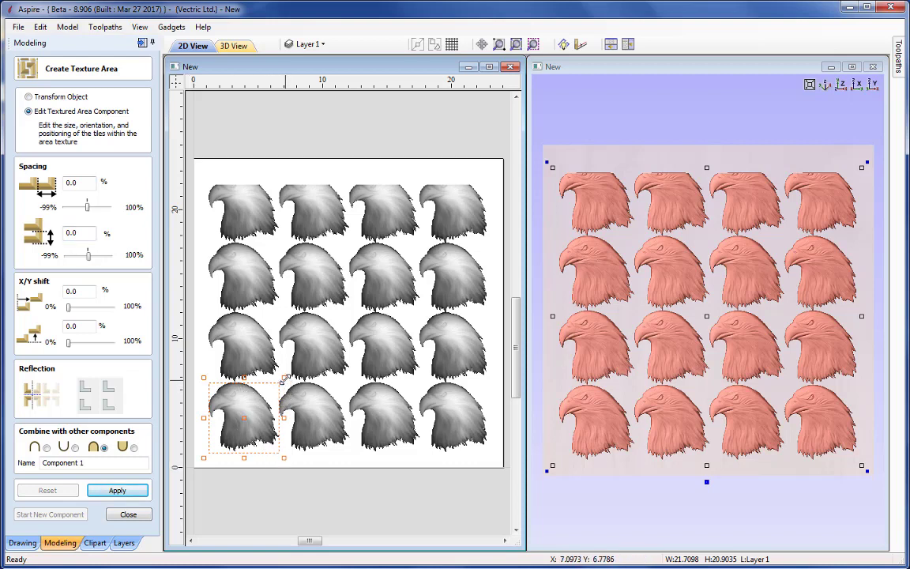
drag(283, 377, 284, 358)
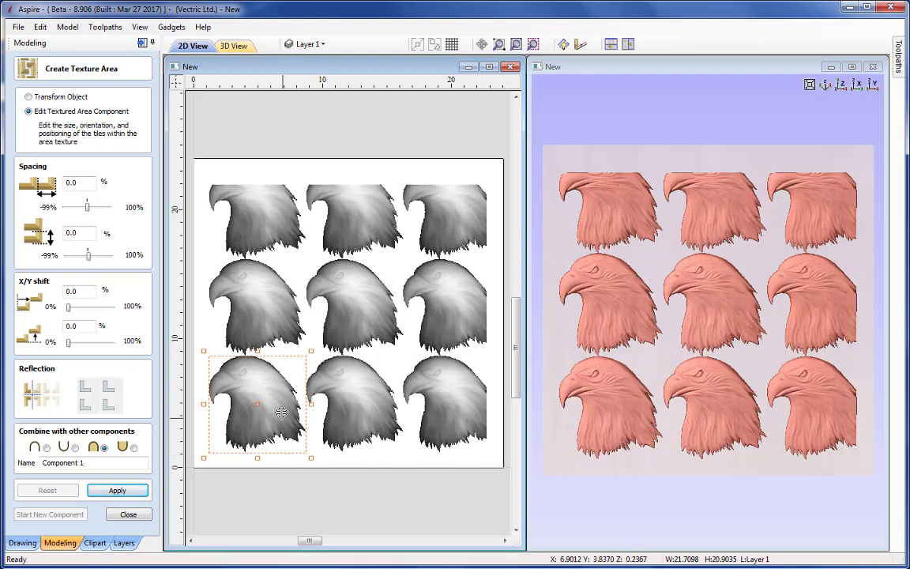
drag(270, 352, 310, 433)
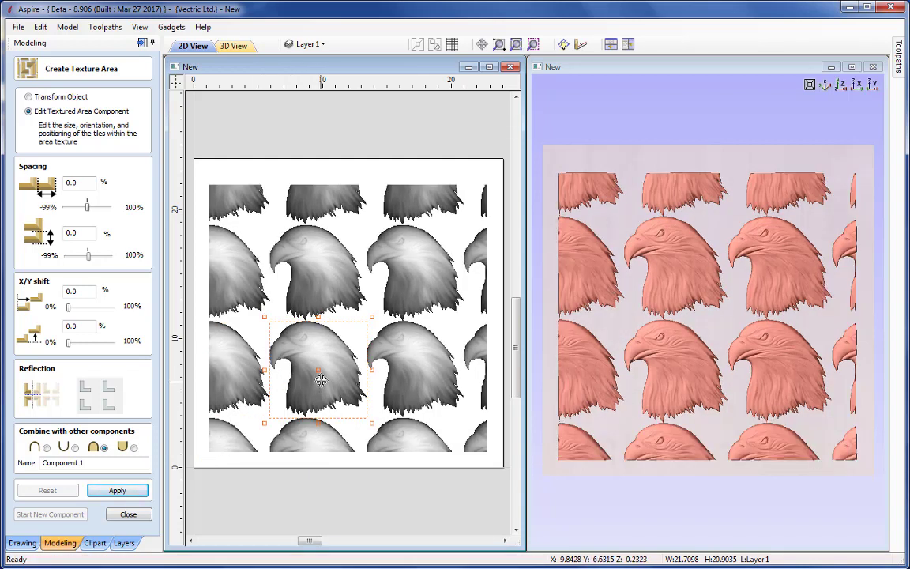
mouse_move(314, 361)
mouse_down()
mouse_move(285, 345)
mouse_move(330, 356)
mouse_up()
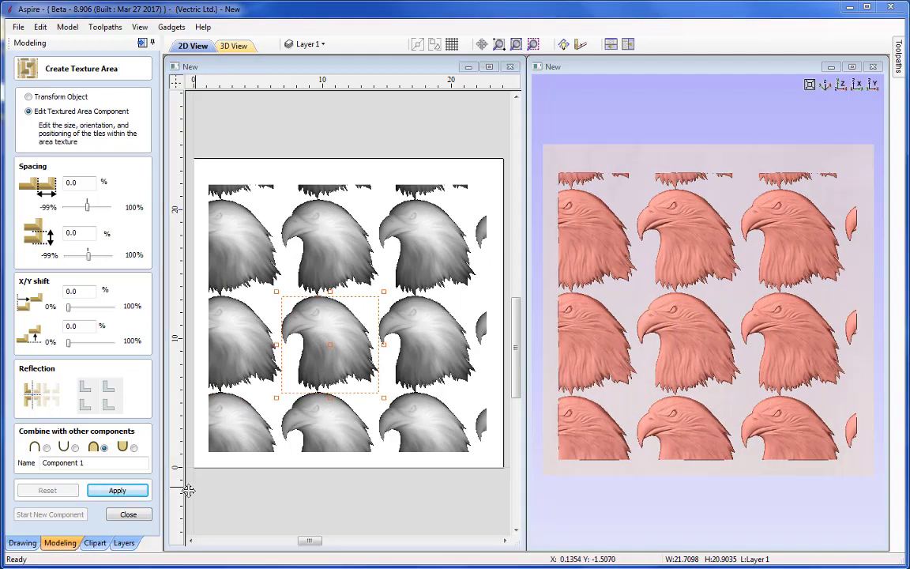
click(130, 515)
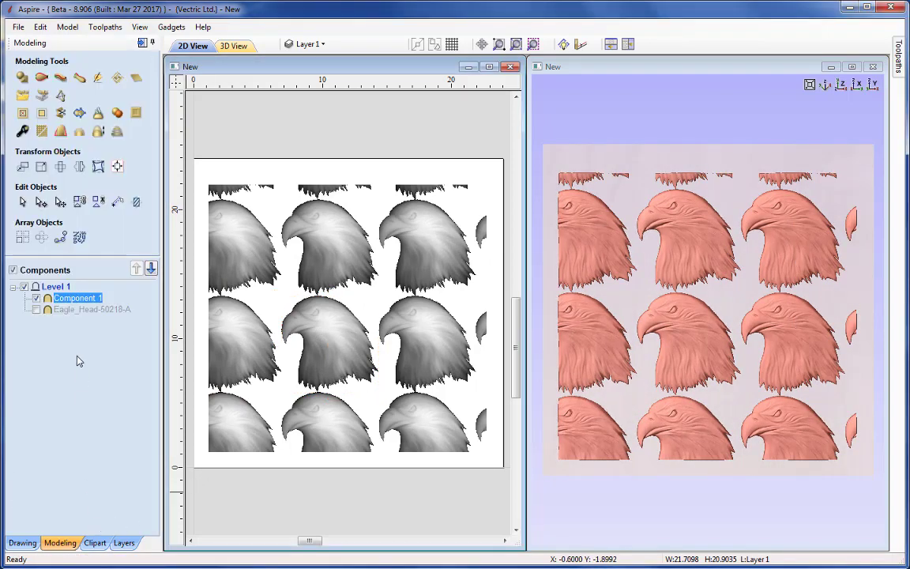
- Compare the eagle texture component with its original Eagle_Head-50218-A component by swapping their visibility
mouse_move(52, 313)
click(36, 299)
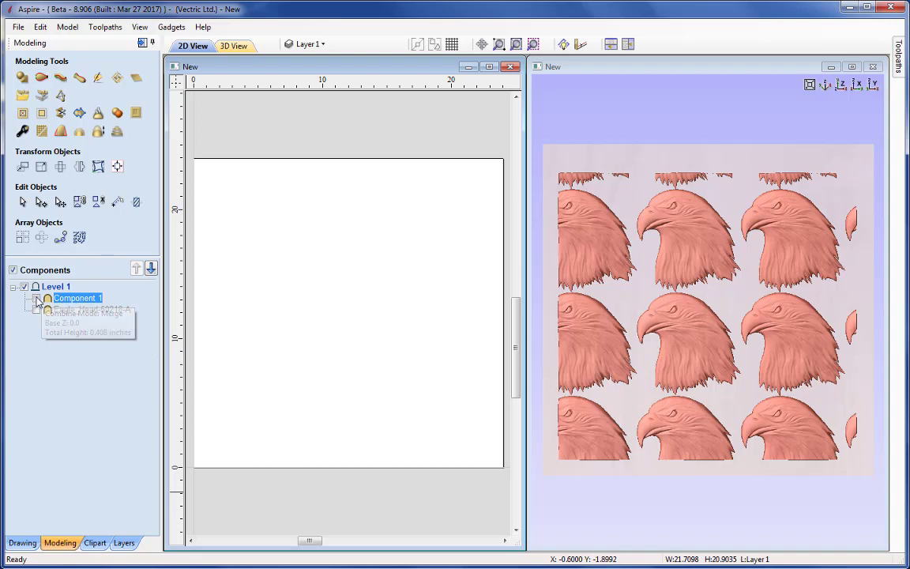
click(37, 310)
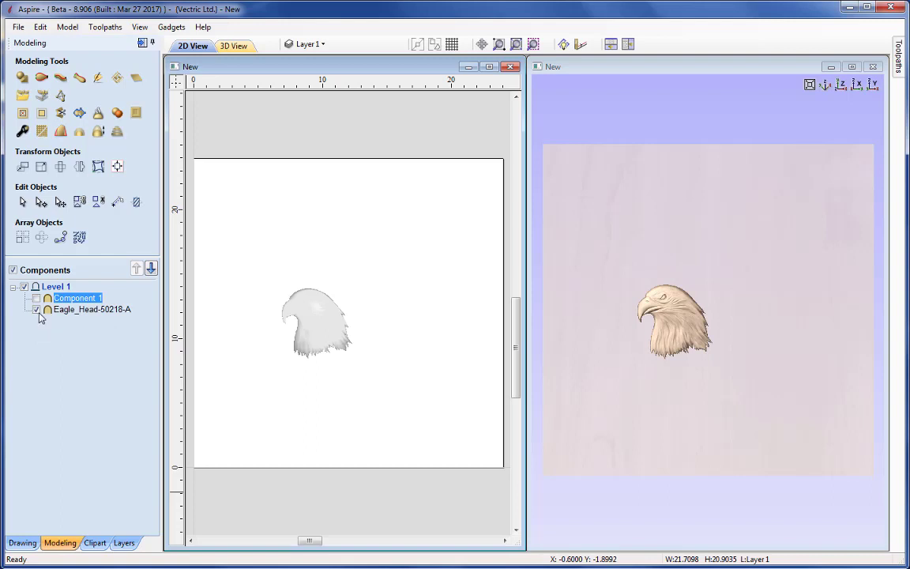
click(36, 309)
click(36, 297)
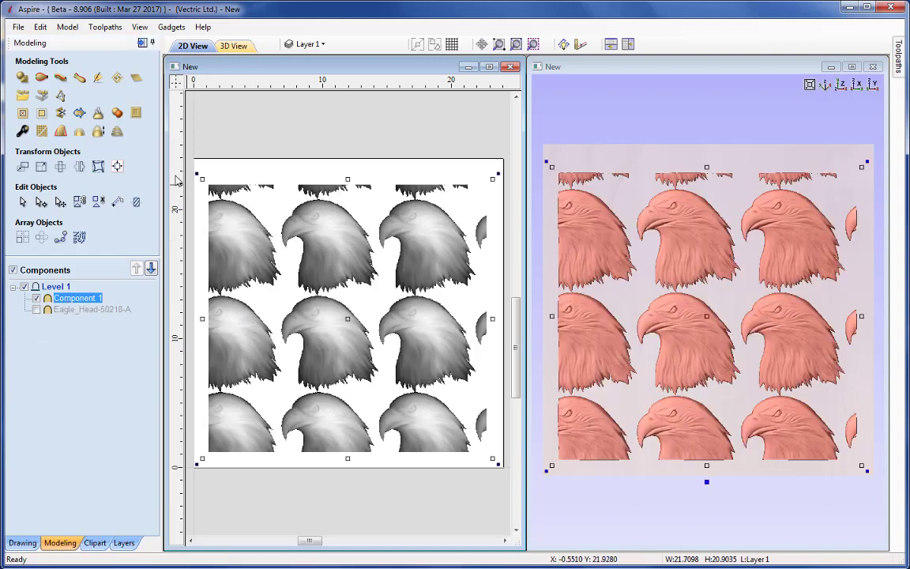
- Reopen Component 1 for texture editing and shrink the texture area to about 17.6 by 17.5 inches
click(117, 79)
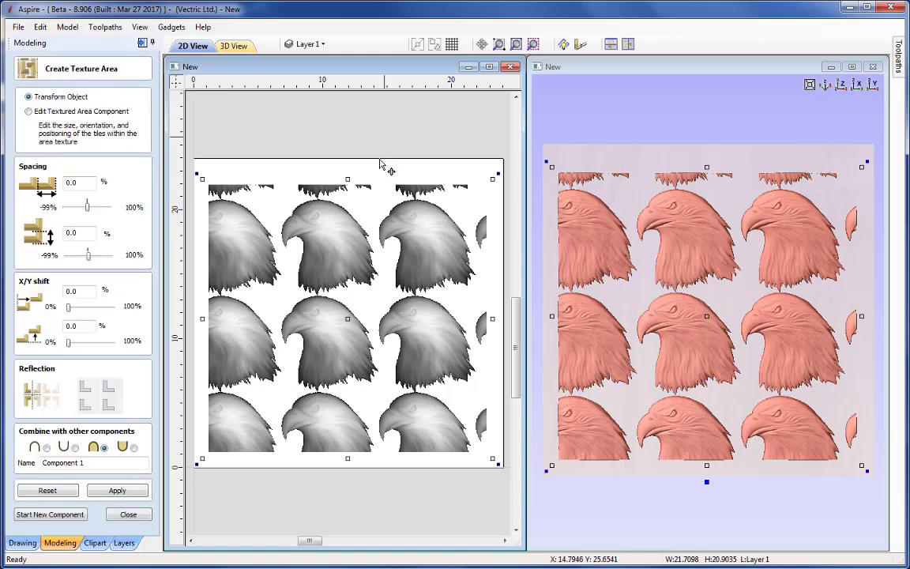
click(345, 202)
drag(345, 202, 345, 229)
drag(486, 342, 440, 343)
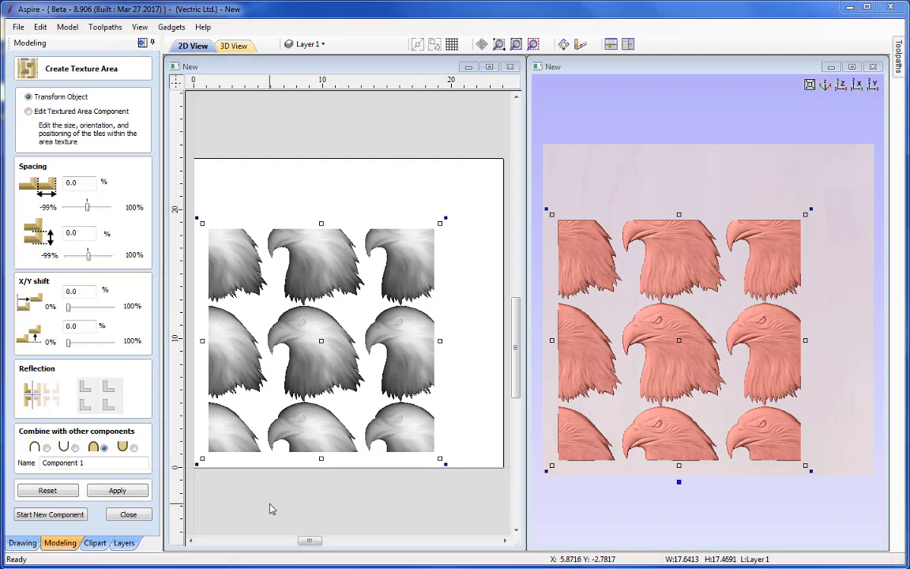
click(128, 515)
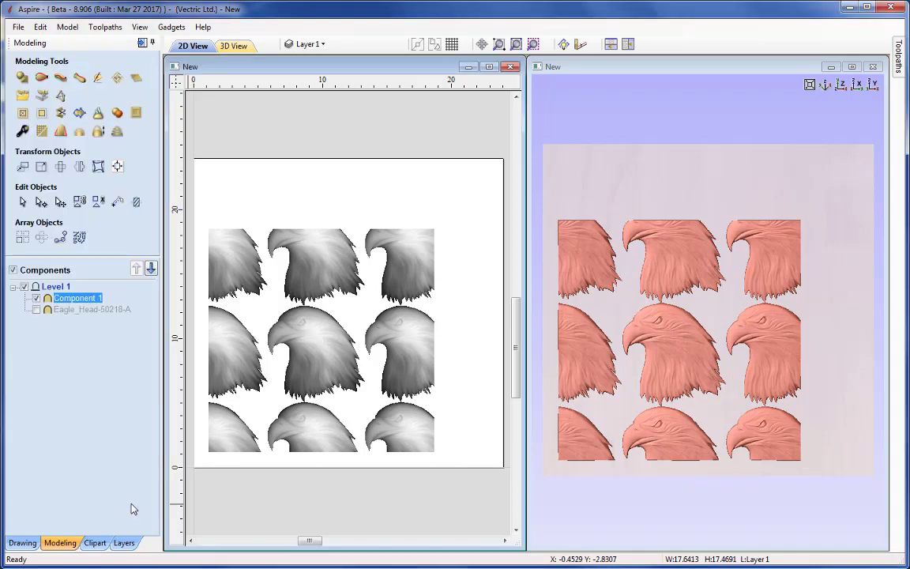
- Delete the Component 1 texture, keeping the original eagle head component
right_click(52, 302)
click(84, 406)
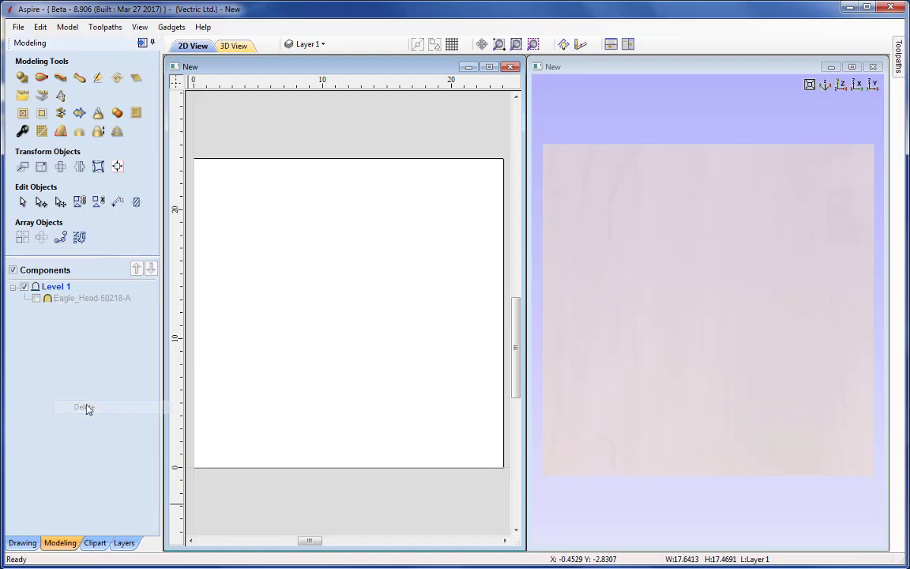
- Show the Eagle_Head-50218-A component and create a texture area from it with the default spacing, shift and reflection settings
click(36, 297)
click(81, 298)
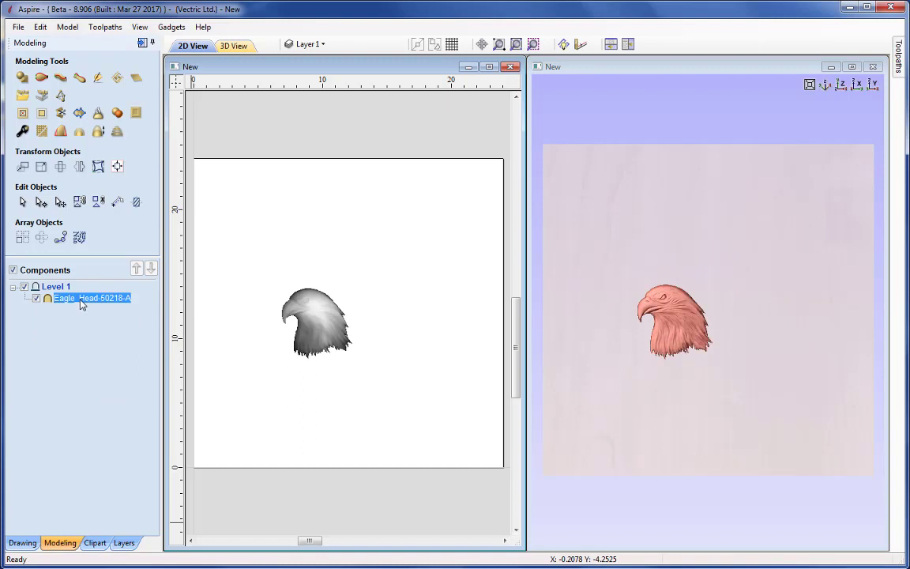
click(117, 79)
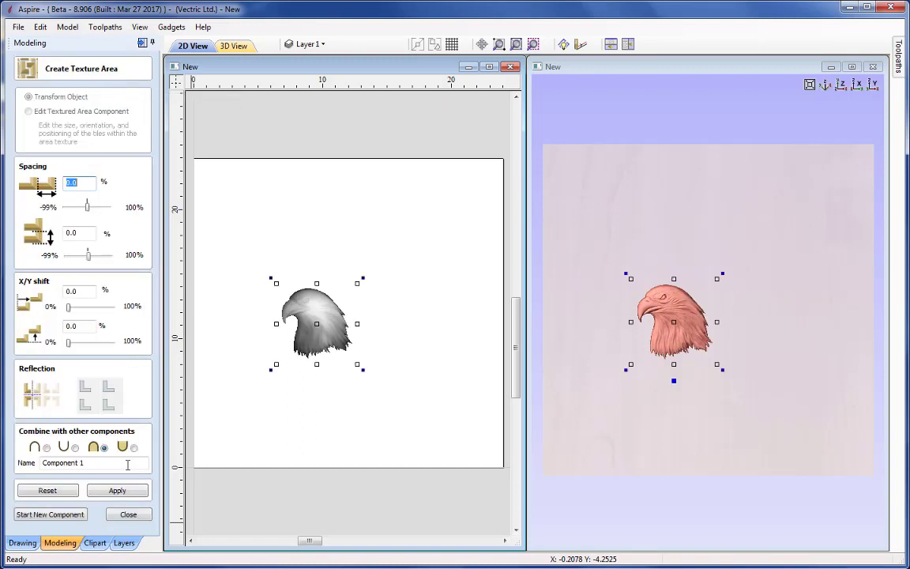
click(127, 492)
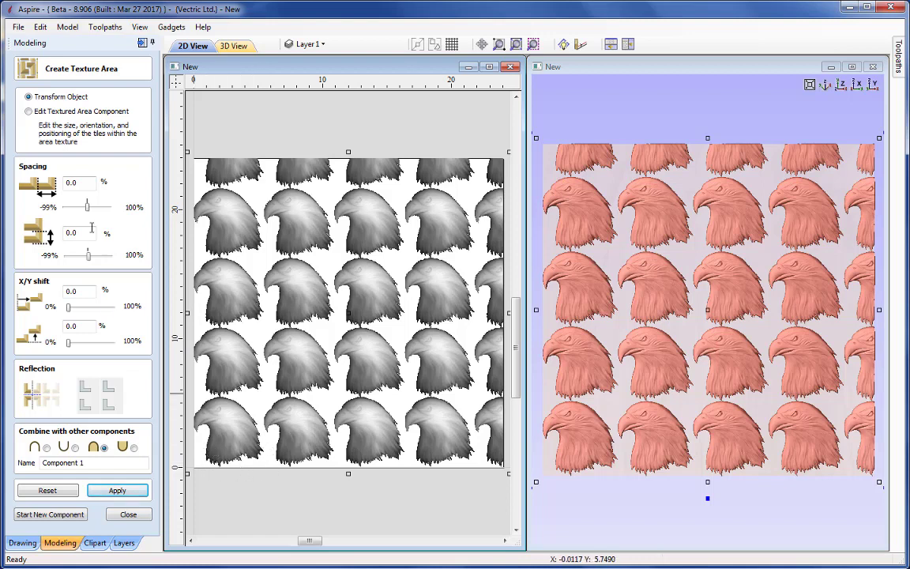
- Try horizontal tile spacings of 10%, 25% and 3% on the eagle texture
double_click(77, 183)
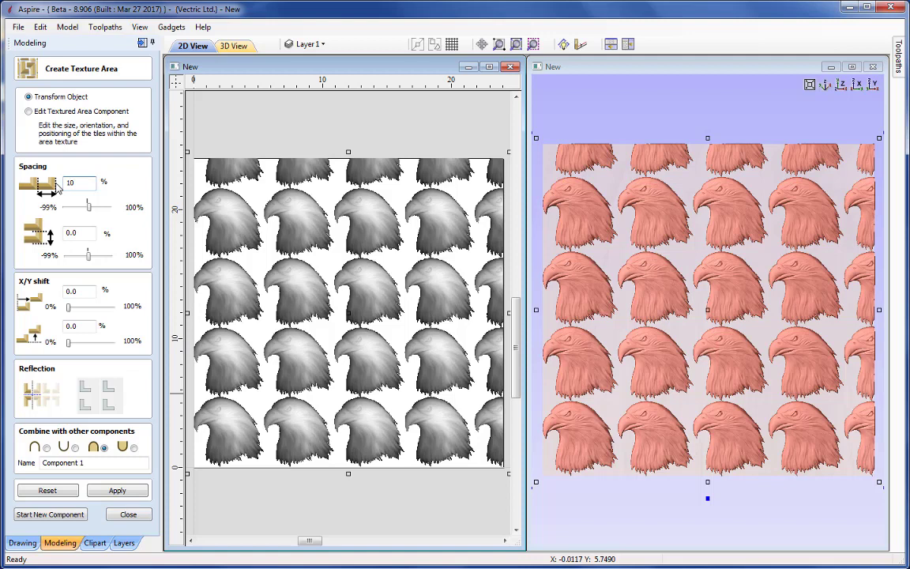
key(Return)
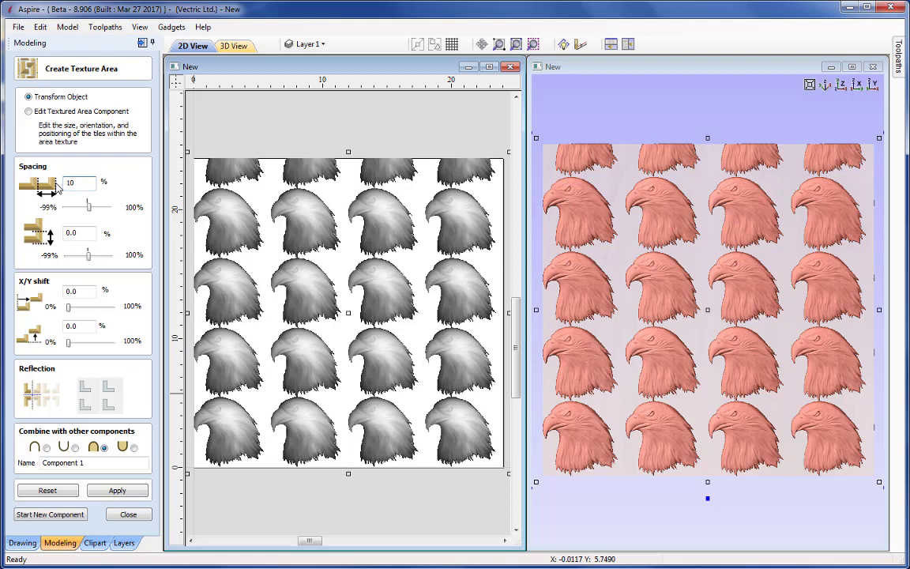
double_click(72, 182)
text(25)
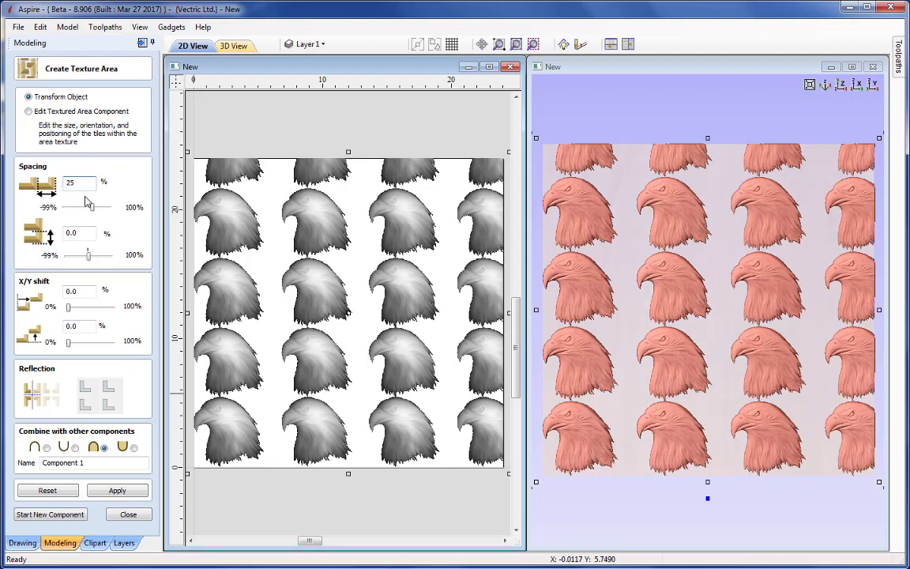
drag(93, 208, 88, 209)
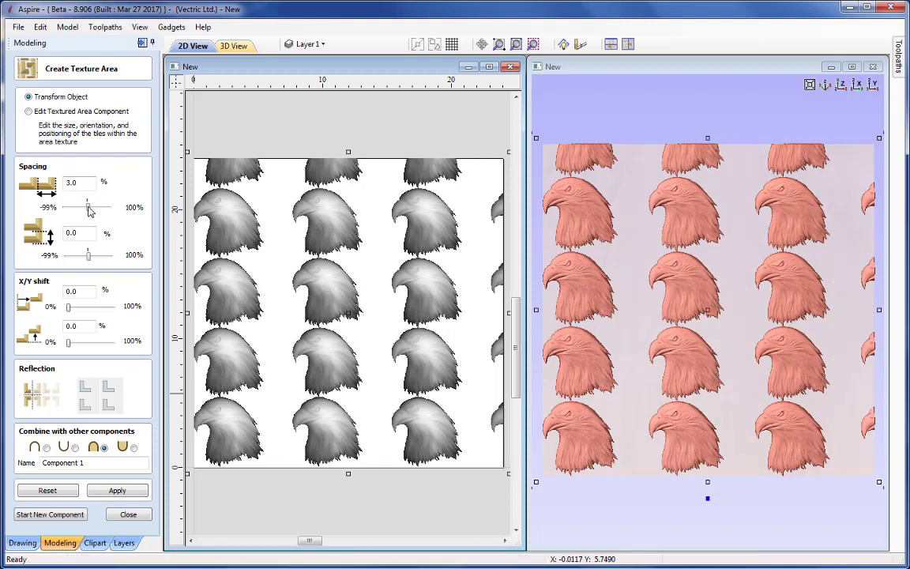
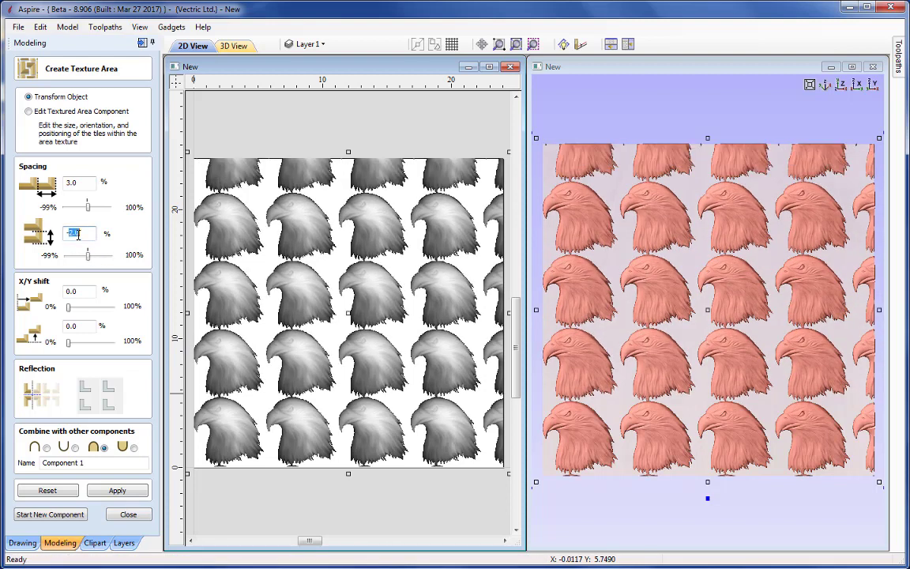
- Reset the vertical and horizontal tile spacing to 0%
text(0)
double_click(72, 183)
text(0)
- Try an X shift of 56% on the eagle tiles, and reset it to 0%
drag(68, 308, 94, 314)
double_click(83, 292)
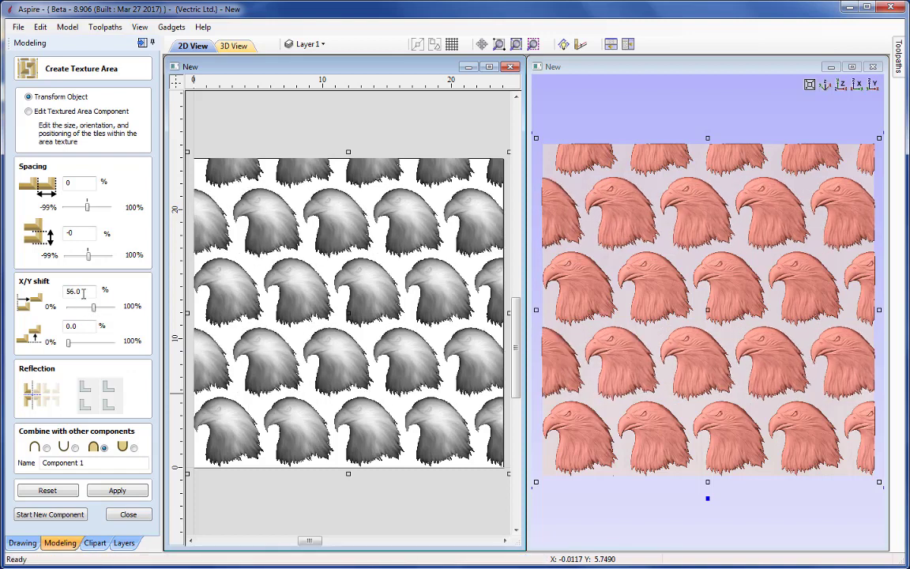
text(0)
- Try a Y shift of 54% on the eagle tiles, and reset it to 0%
click(87, 325)
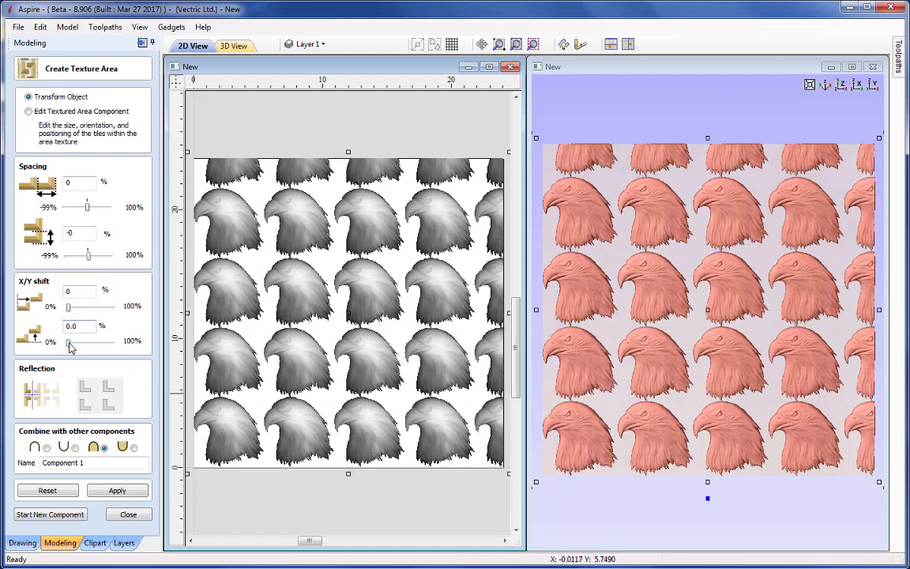
drag(70, 345, 91, 349)
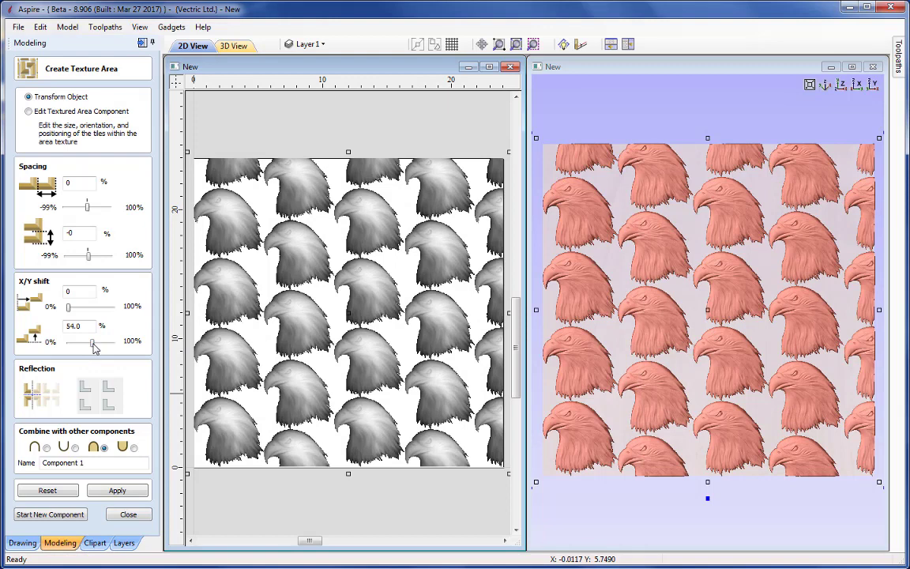
double_click(87, 326)
text(0)
click(75, 291)
click(234, 509)
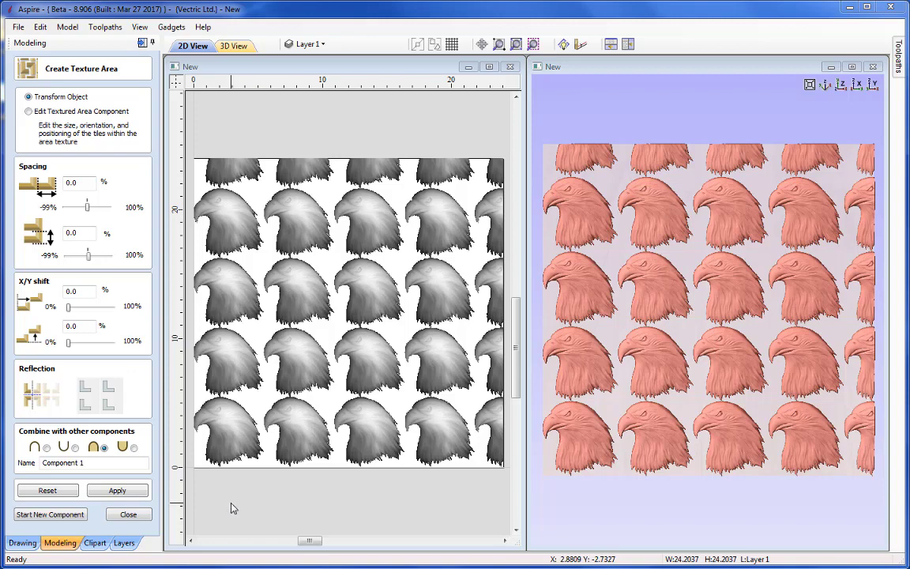
- Overlap the staggered eagle tiles with a Y shift of 50% and a spacing of -25% both horizontally and vertically
double_click(86, 326)
text(50)
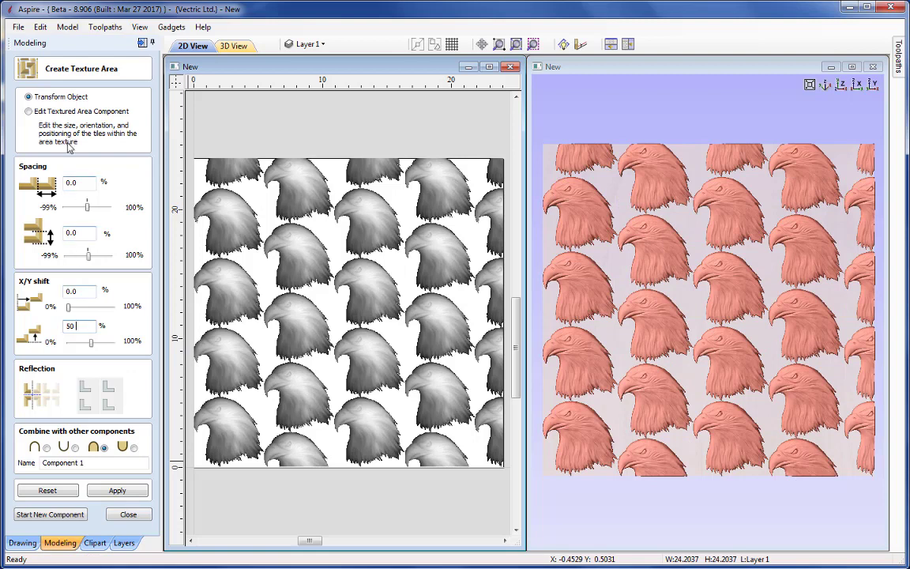
double_click(82, 184)
text(-25)
key(Return)
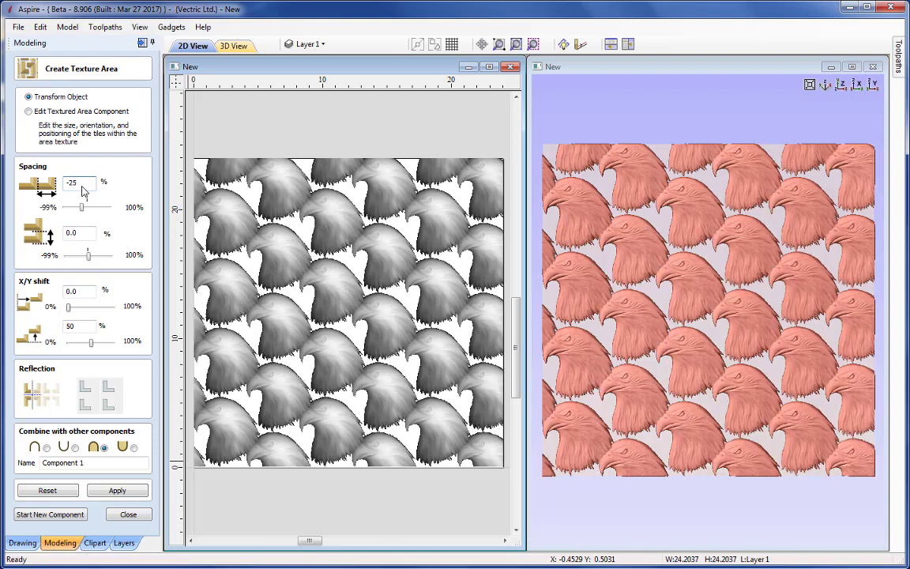
double_click(93, 232)
text(-25)
key(Return)
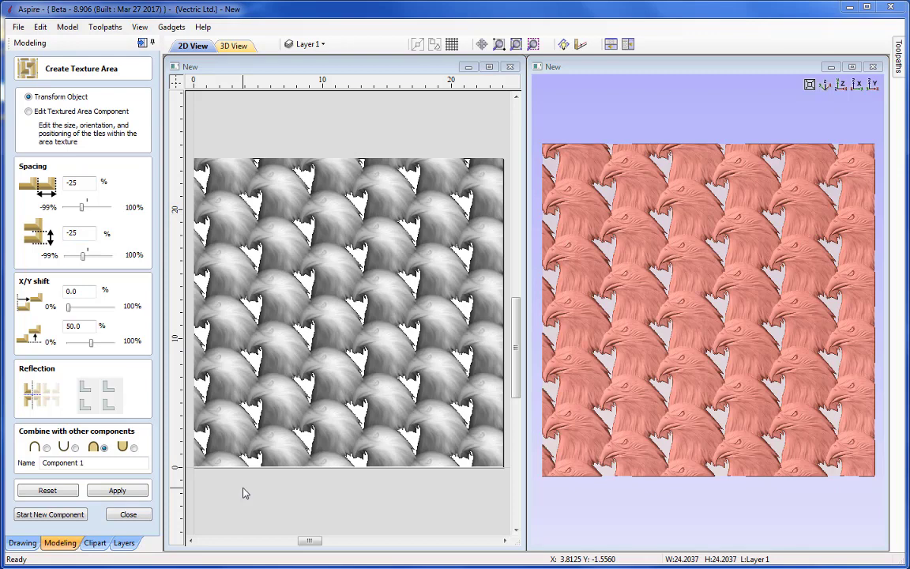
- Reset the horizontal spacing, vertical spacing and Y shift of the eagle texture to 0%
double_click(89, 184)
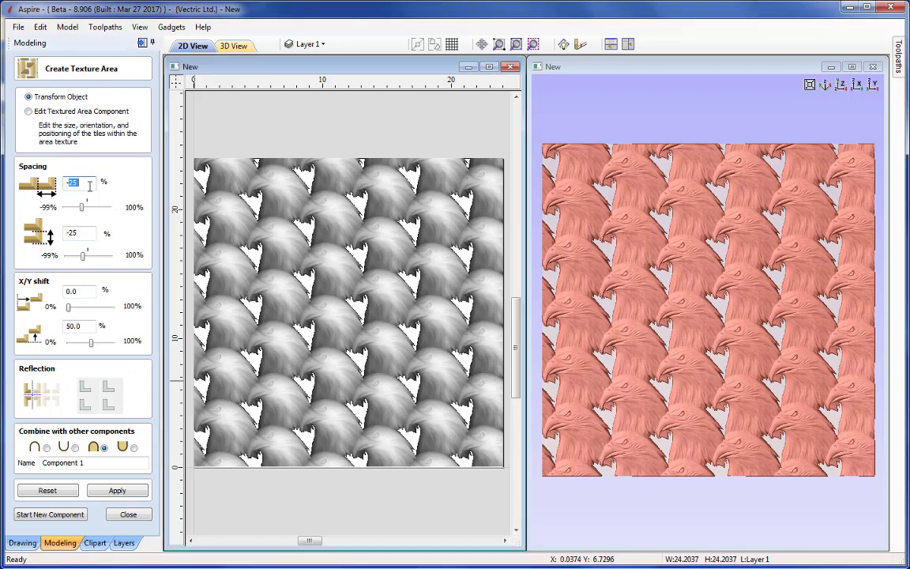
text(0)
double_click(77, 232)
text(0)
double_click(79, 324)
text(0)
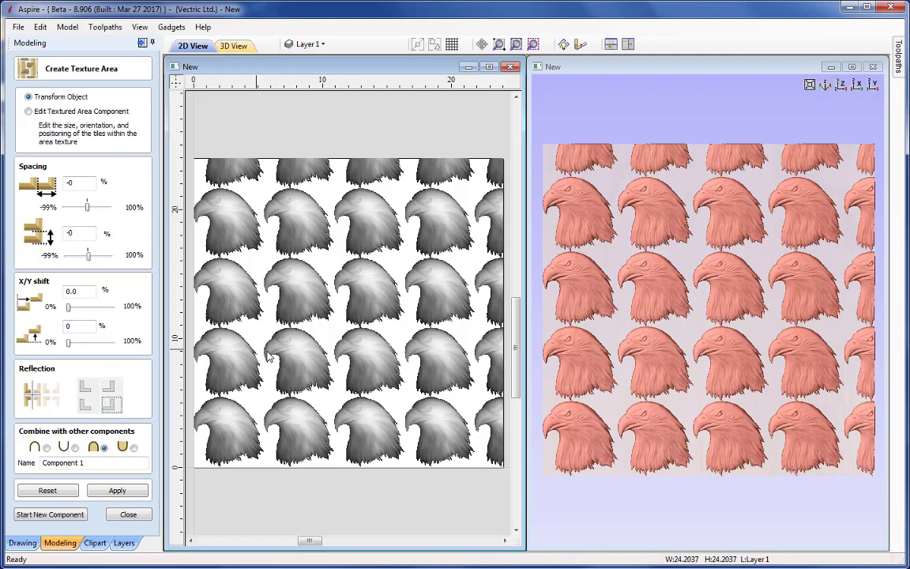
- Set the tile reflections so alternate columns are mirrored horizontally and the columns between them are flipped both horizontally and vertically
click(117, 491)
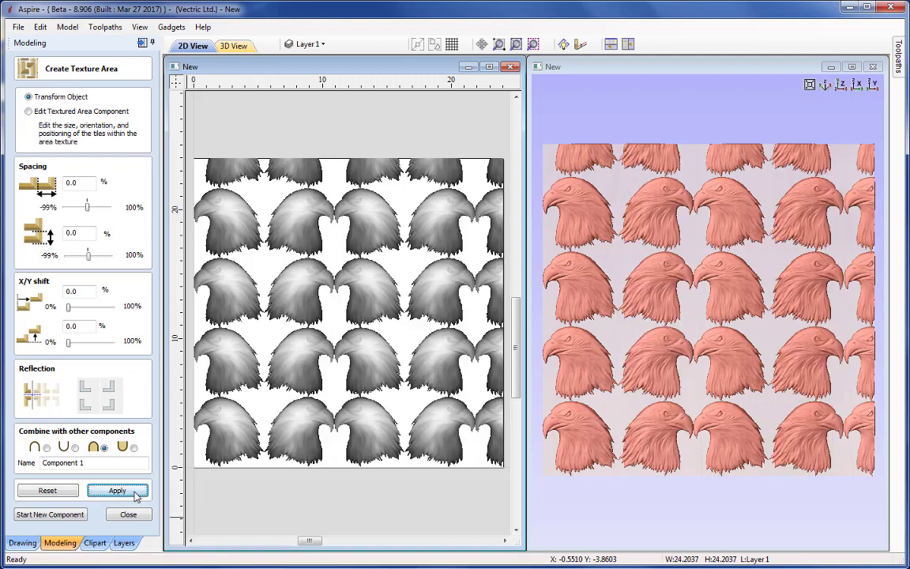
click(90, 390)
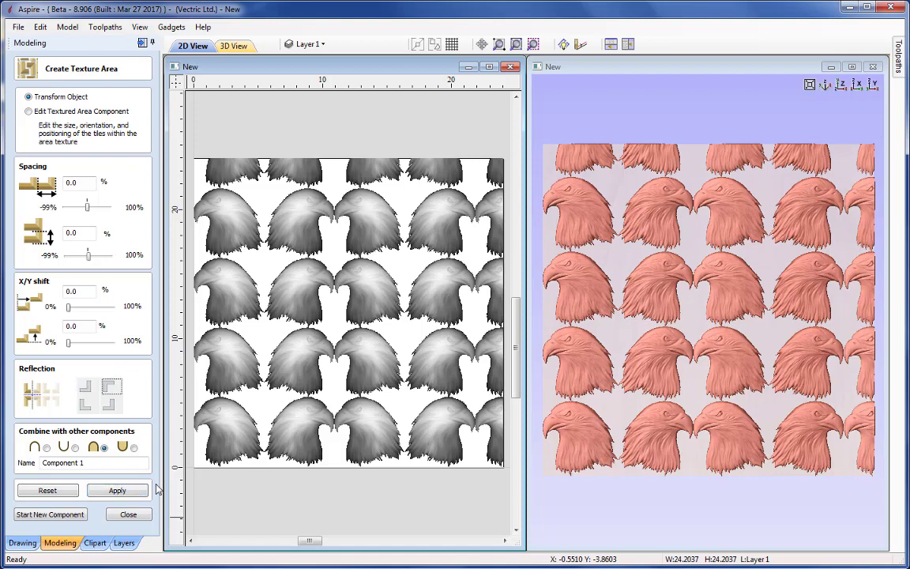
click(117, 491)
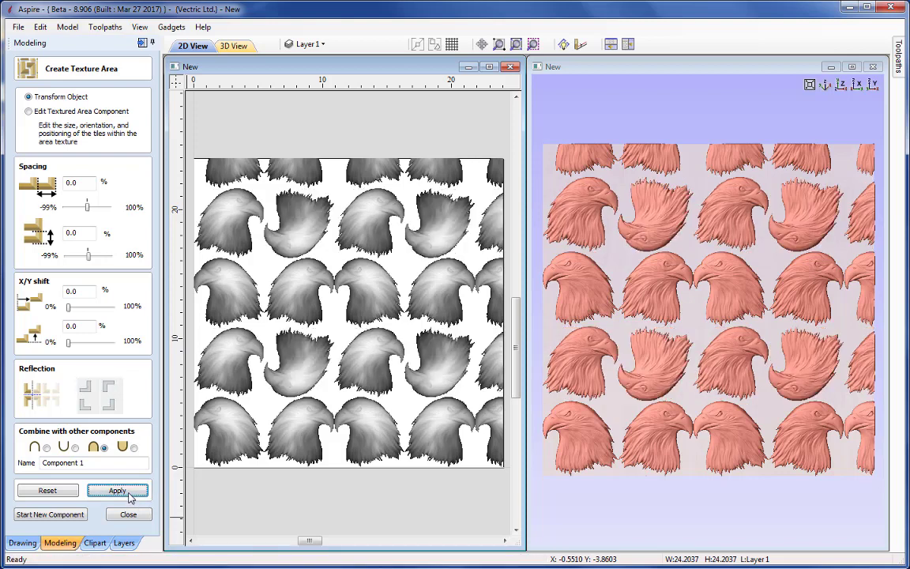
click(84, 404)
click(118, 491)
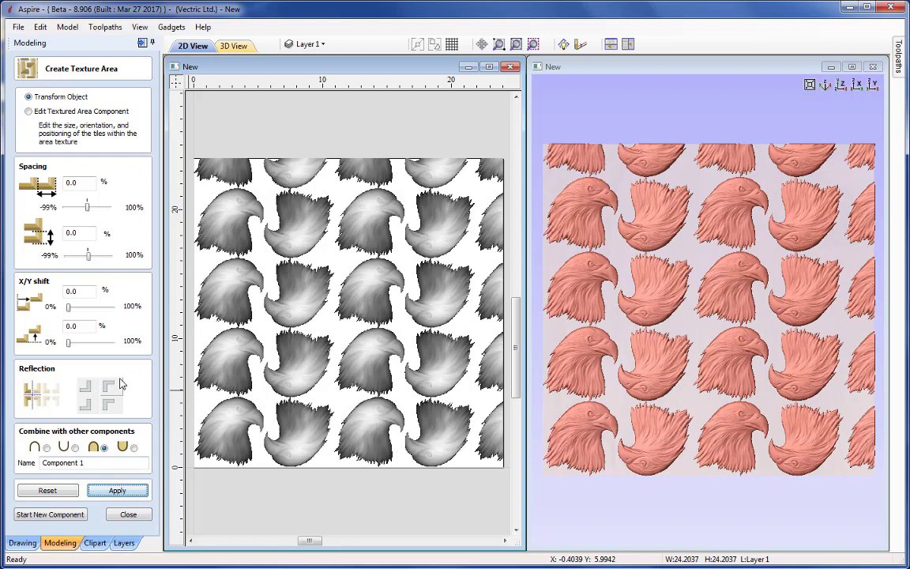
- Interlock the reflected eagle heads with a Y shift of 10% and a horizontal spacing of -20%, and apply the texture
double_click(79, 327)
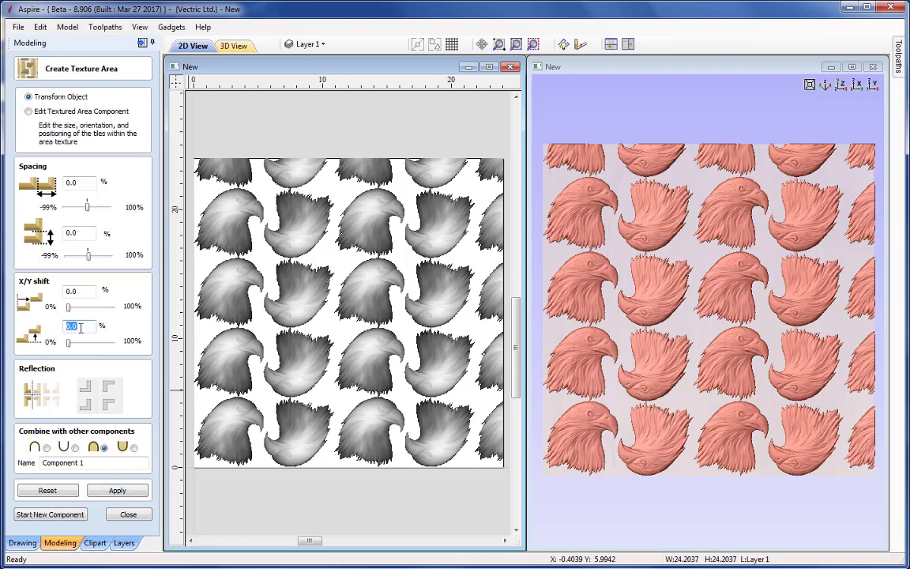
text(10)
click(145, 491)
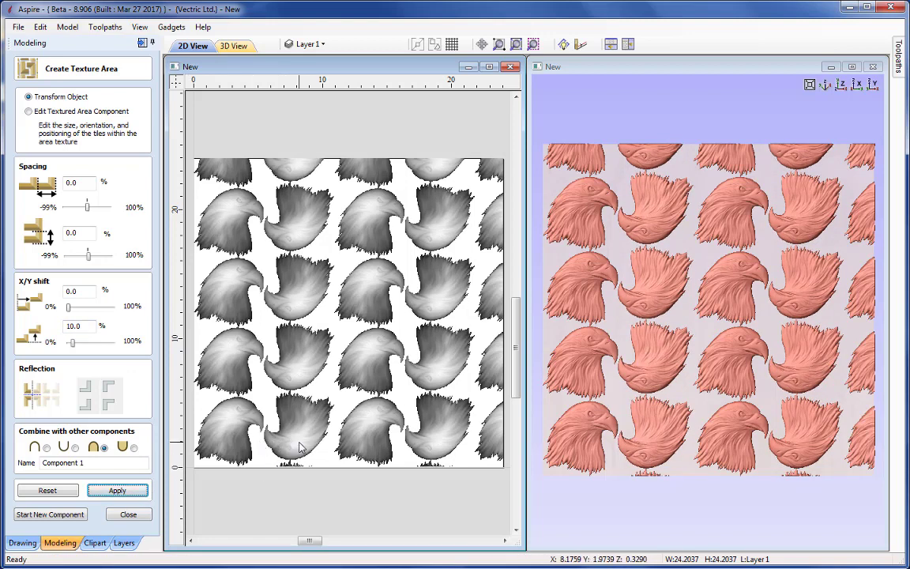
double_click(72, 183)
text(-20)
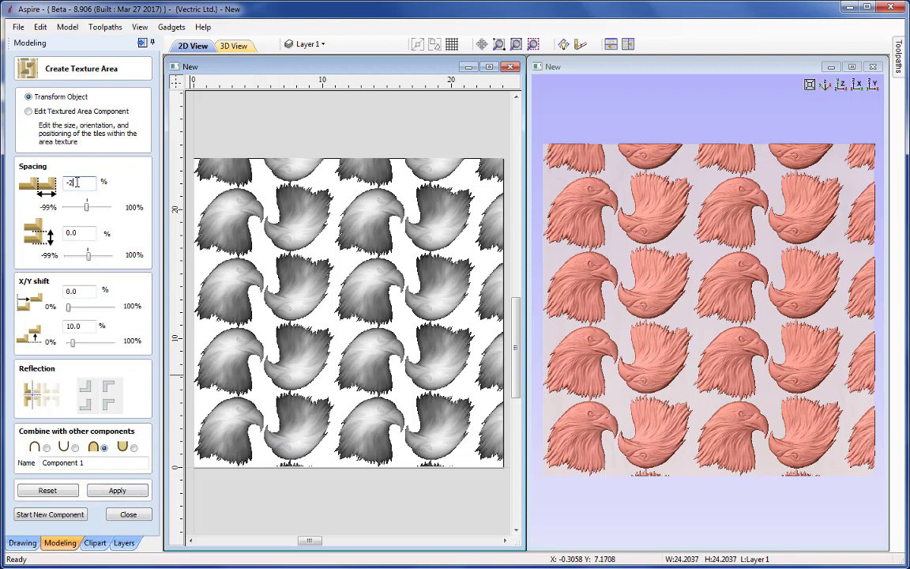
click(117, 490)
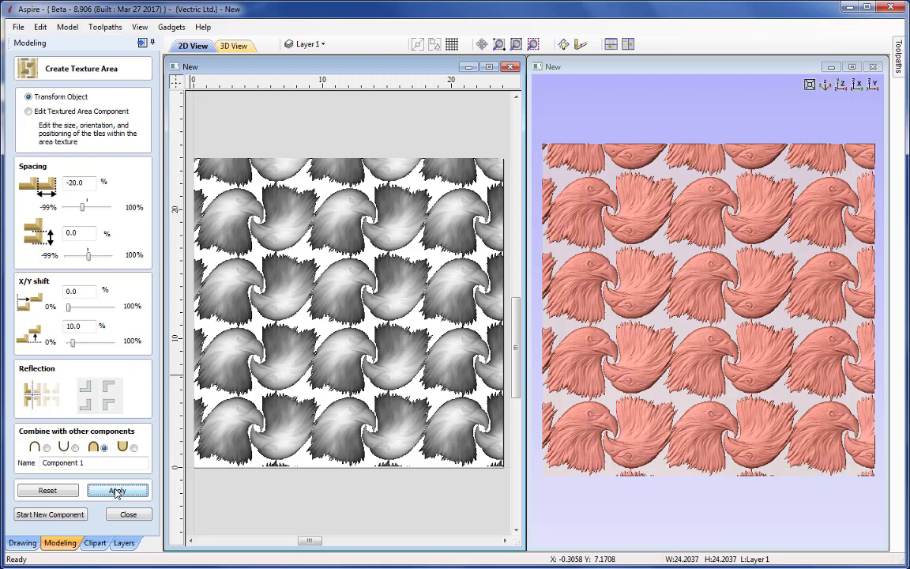
click(116, 492)
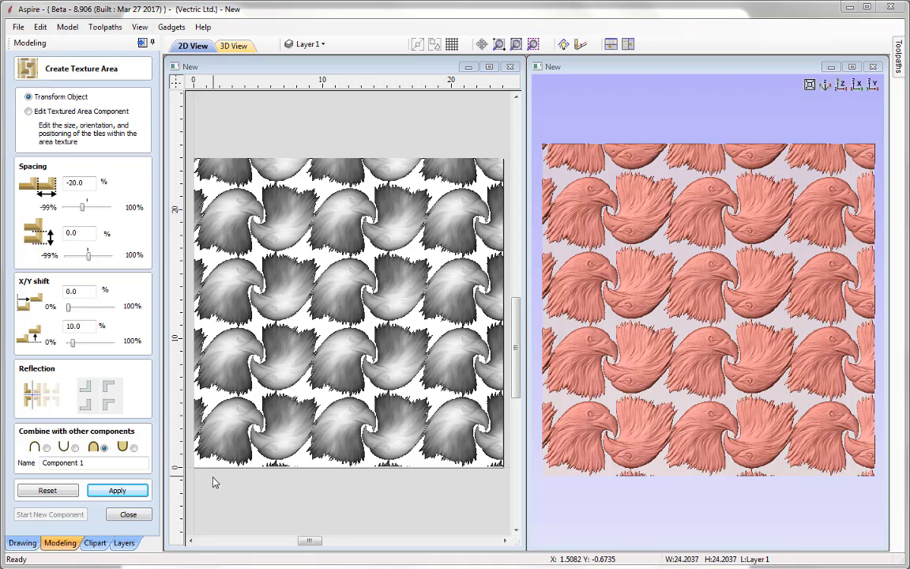
- Edit the textured area component to shift its base eagle tile up and right, enlarge it and stretch it wider, then close the tool
click(28, 112)
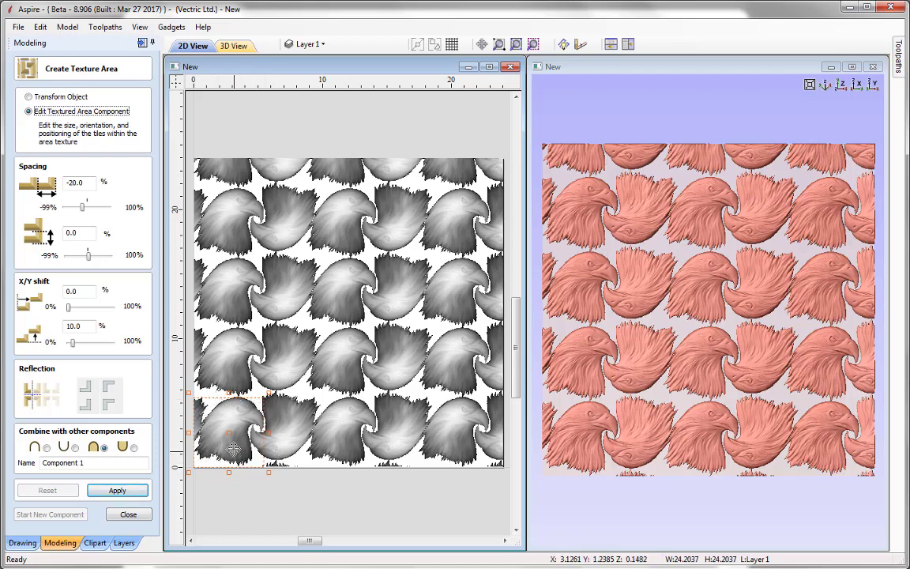
drag(230, 431, 247, 422)
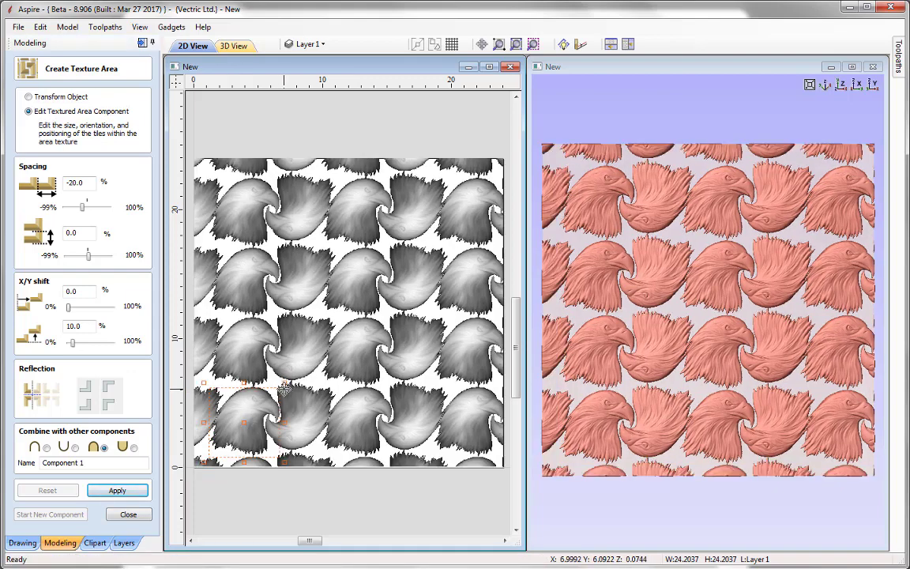
drag(285, 383, 322, 364)
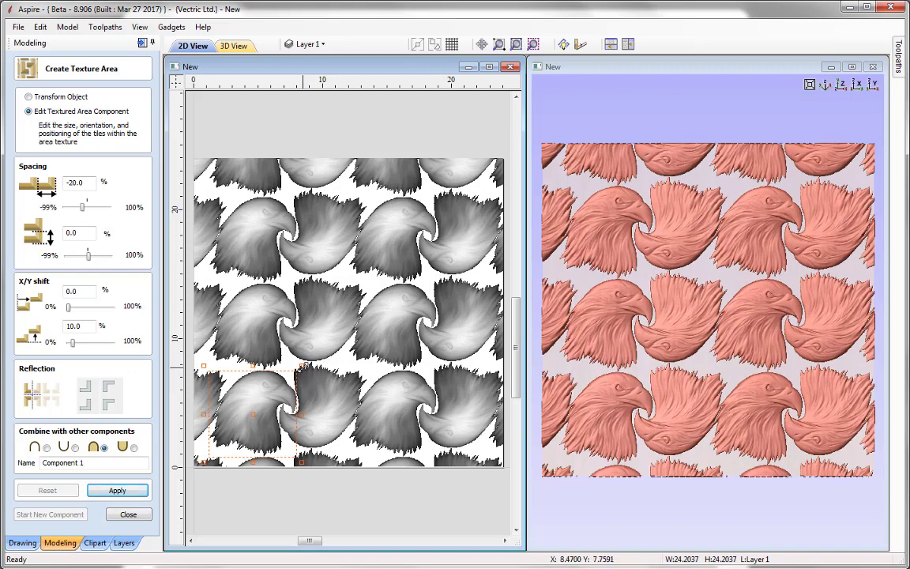
drag(305, 364, 316, 346)
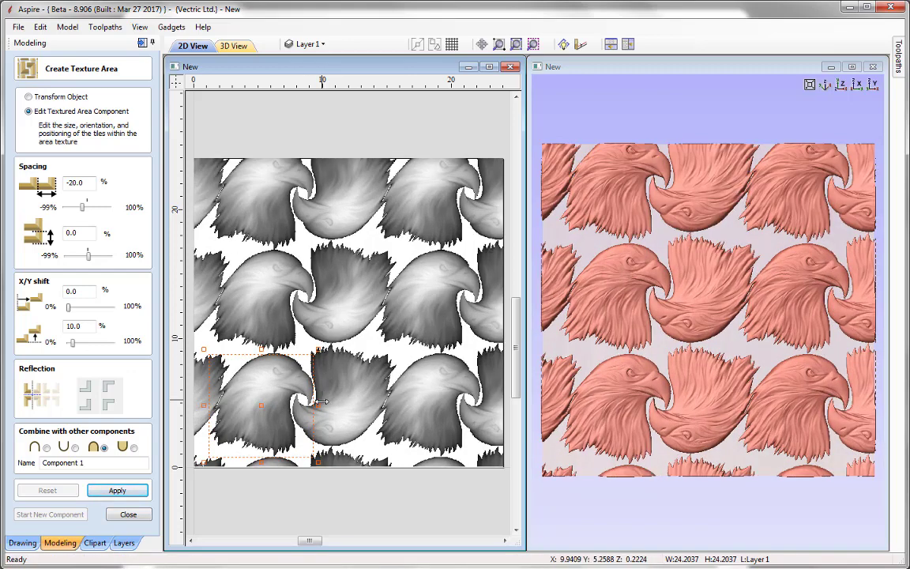
drag(320, 405, 325, 406)
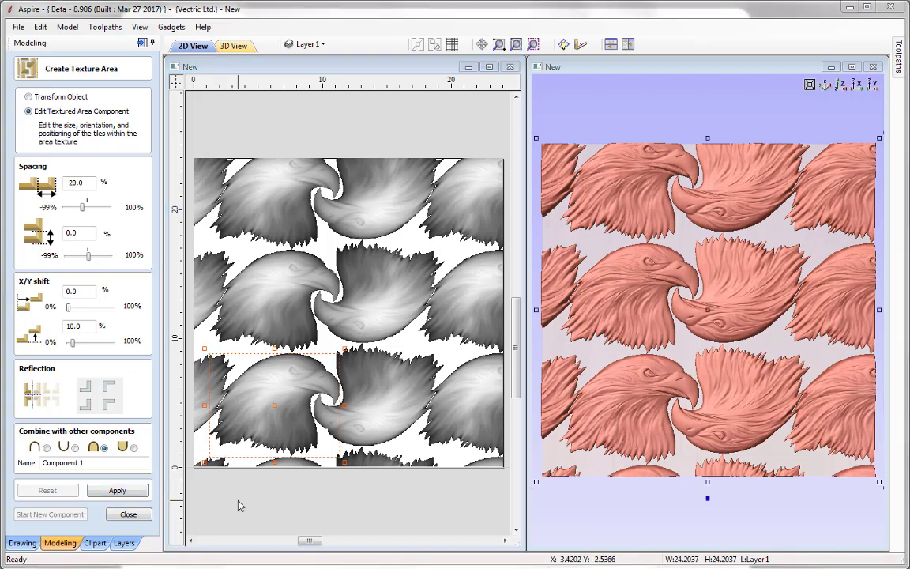
click(127, 515)
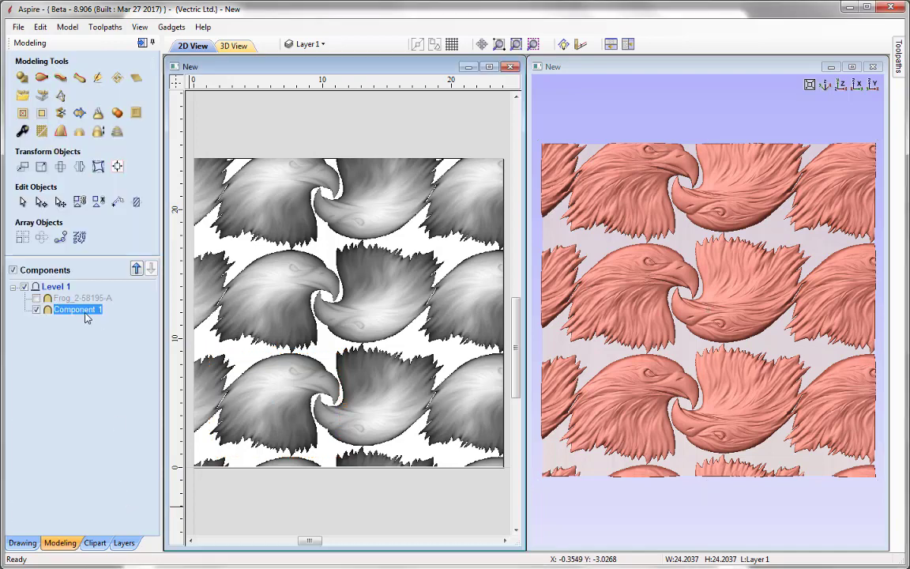
- Delete the Component 1 texture together with the Frog_2-58195-A component, and bring up the vector drawing tools
ctrl+click(82, 298)
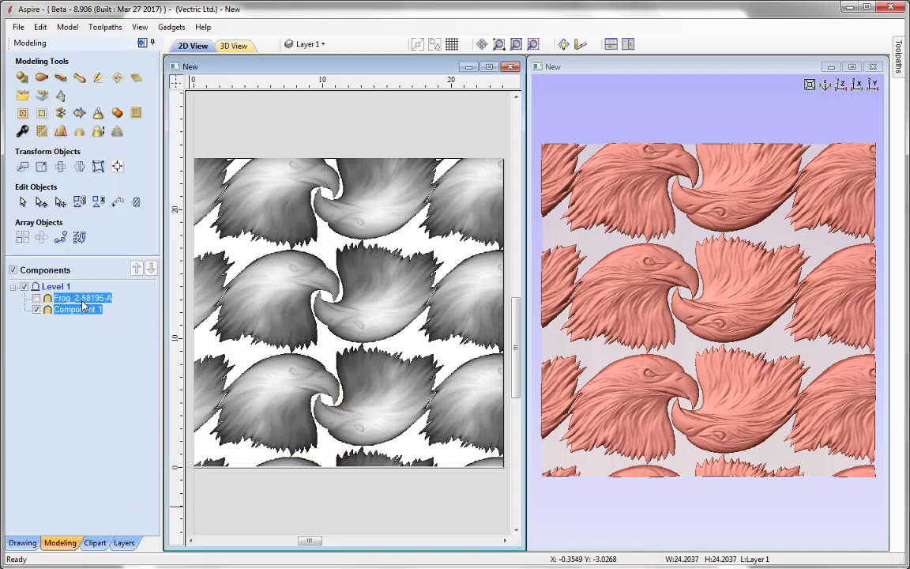
key(Delete)
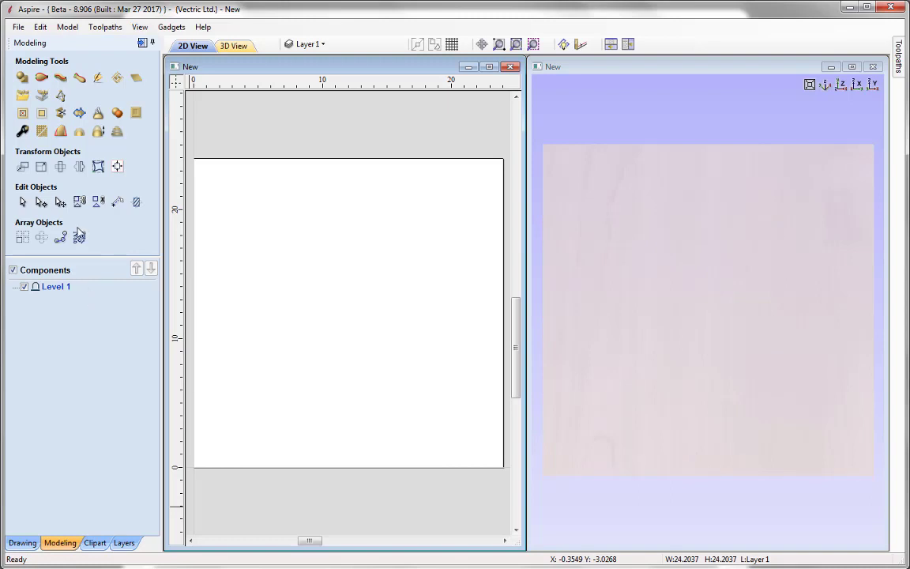
click(22, 543)
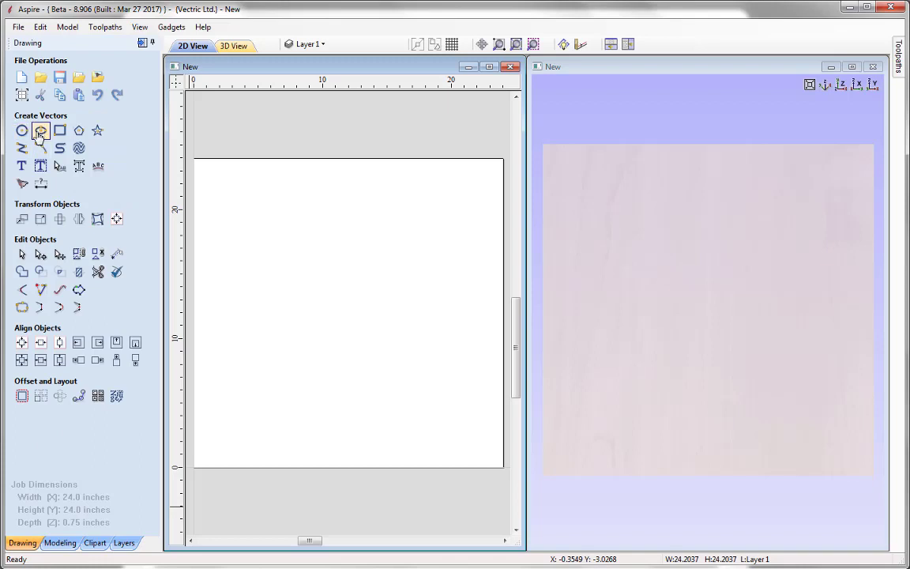
- Draw a horizontal ellipse 21.5 inches wide and 10 inches high centred on the job, and leave the ellipse tool
click(38, 128)
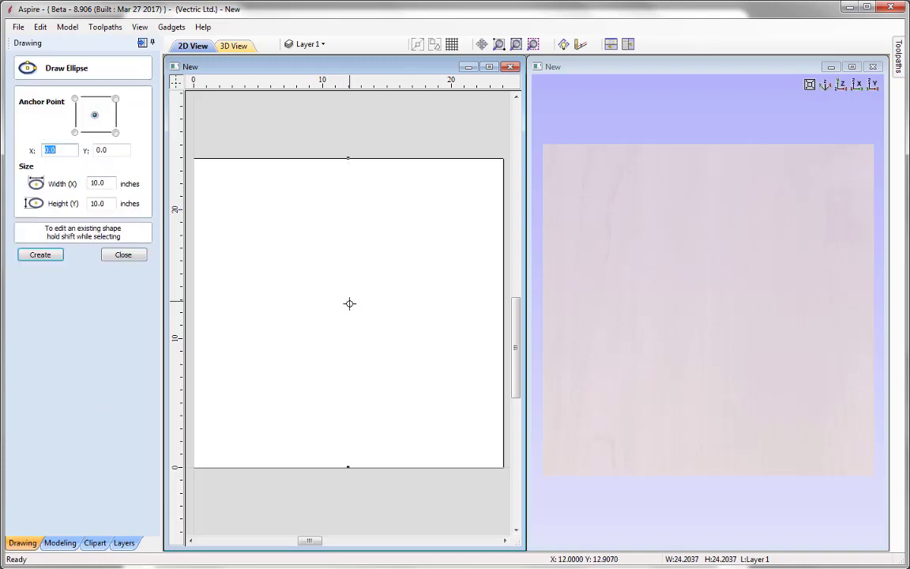
drag(349, 313, 211, 250)
click(118, 255)
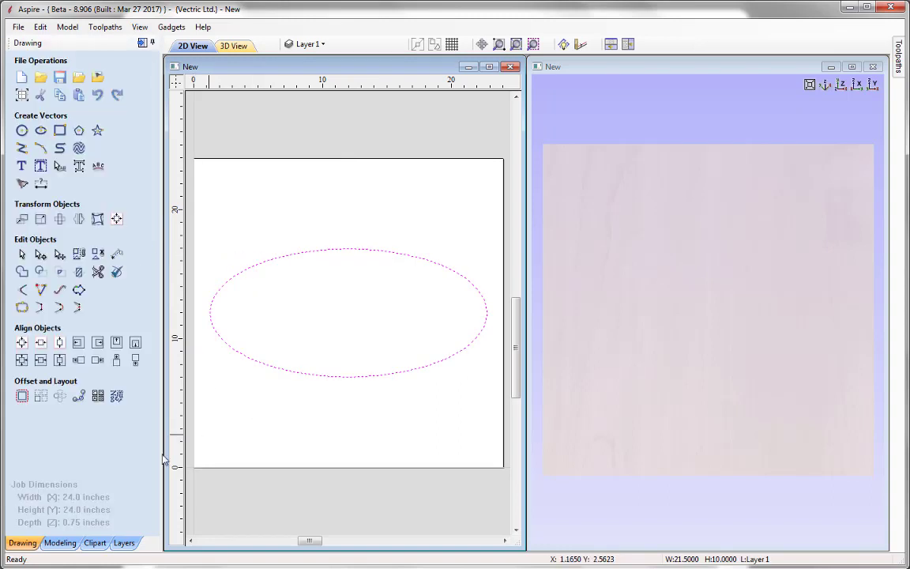
- Place the Frog_2-58195-A clipart component in the lower-left part of the job, just below the ellipse
click(95, 543)
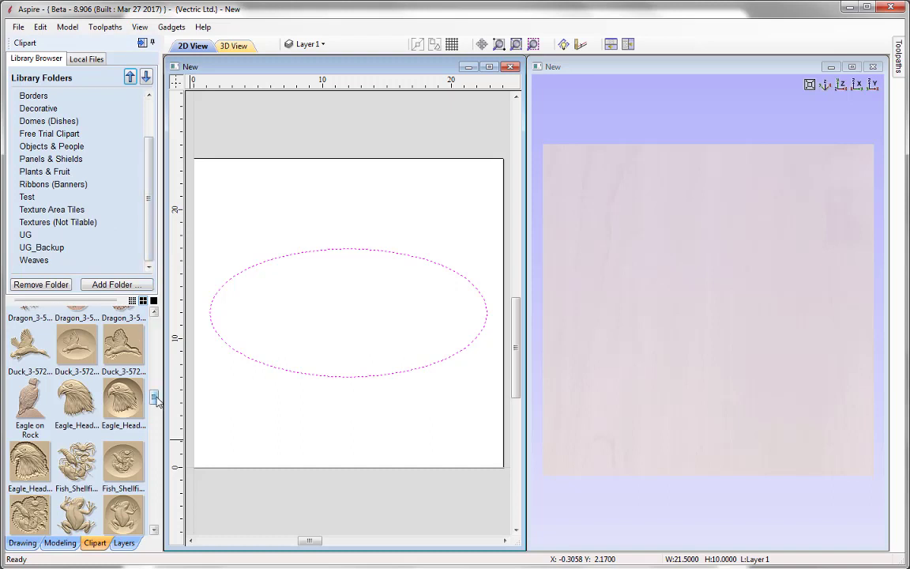
drag(155, 397, 156, 407)
drag(77, 387, 302, 437)
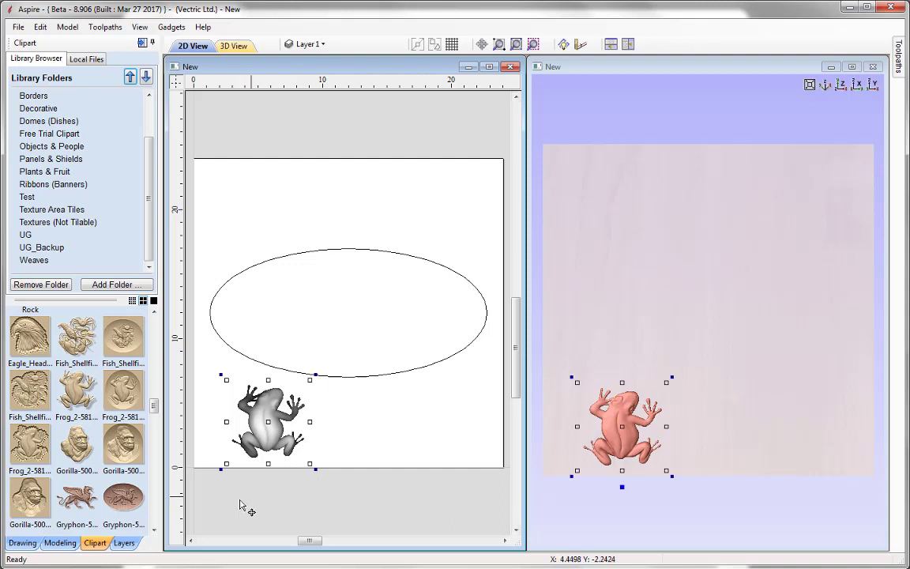
- Create a texture area from the frog tile, using the ellipse as its boundary
click(60, 543)
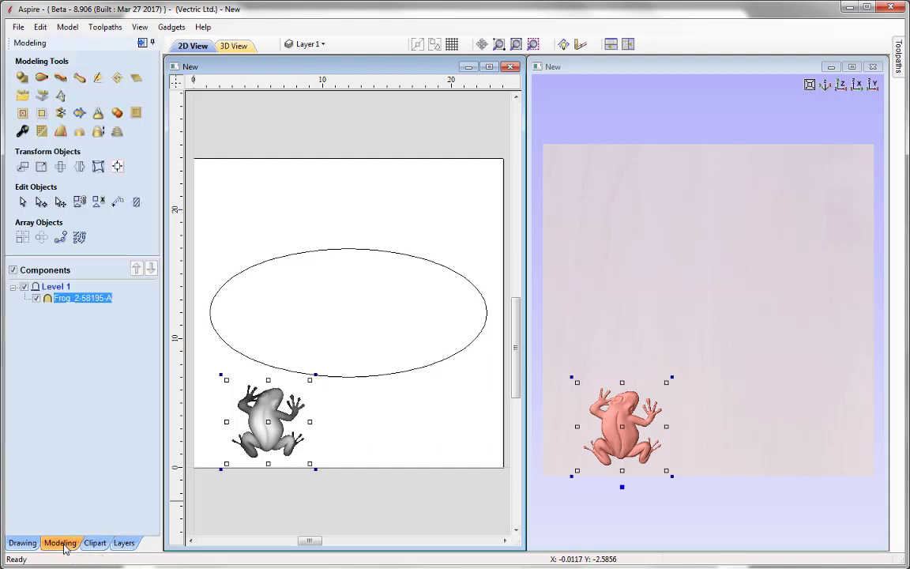
click(117, 79)
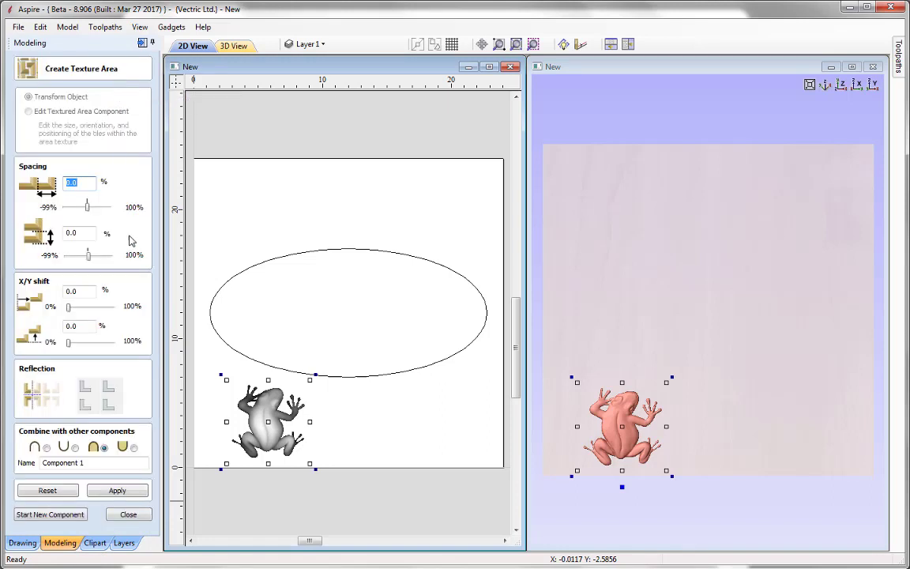
click(395, 259)
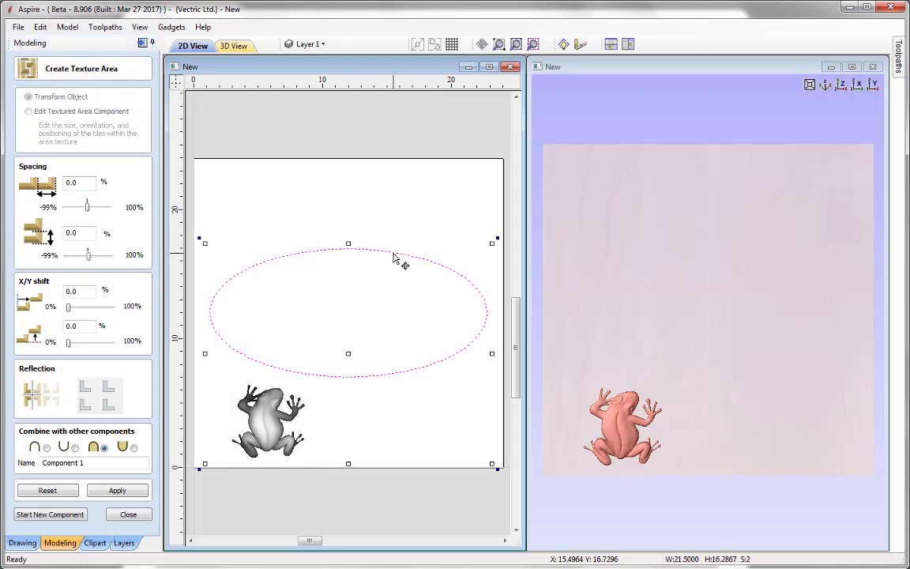
click(132, 493)
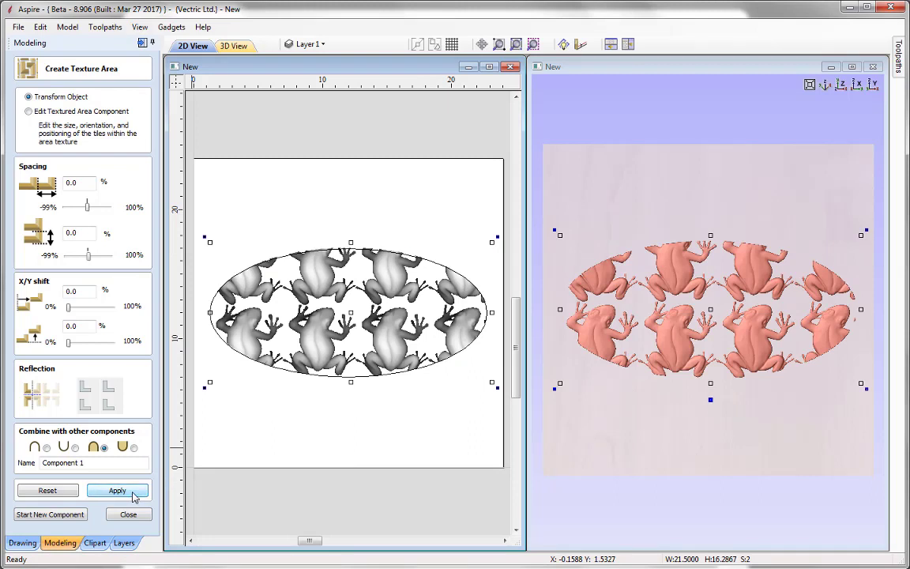
- Edit the textured area component to move its base frog tile to the middle of the ellipse and make it smaller
click(28, 111)
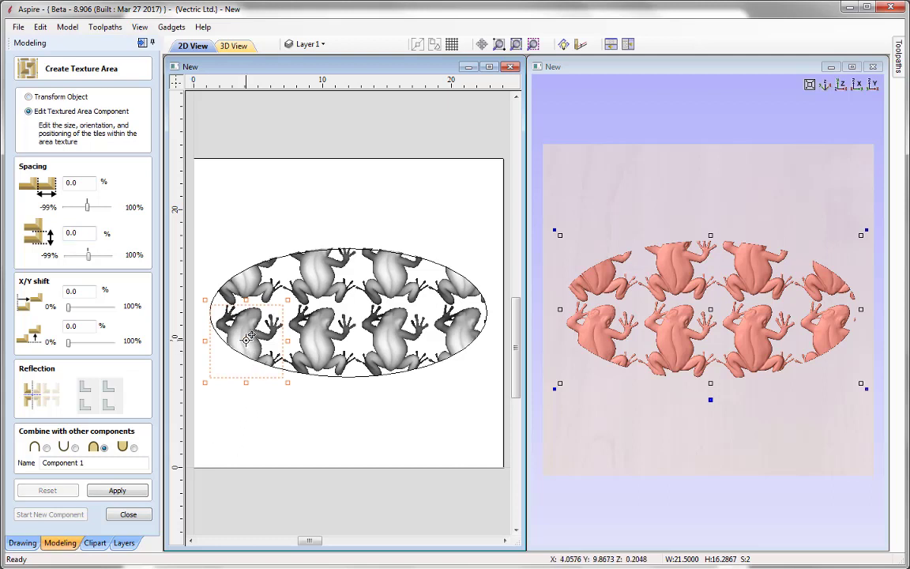
drag(247, 337, 324, 292)
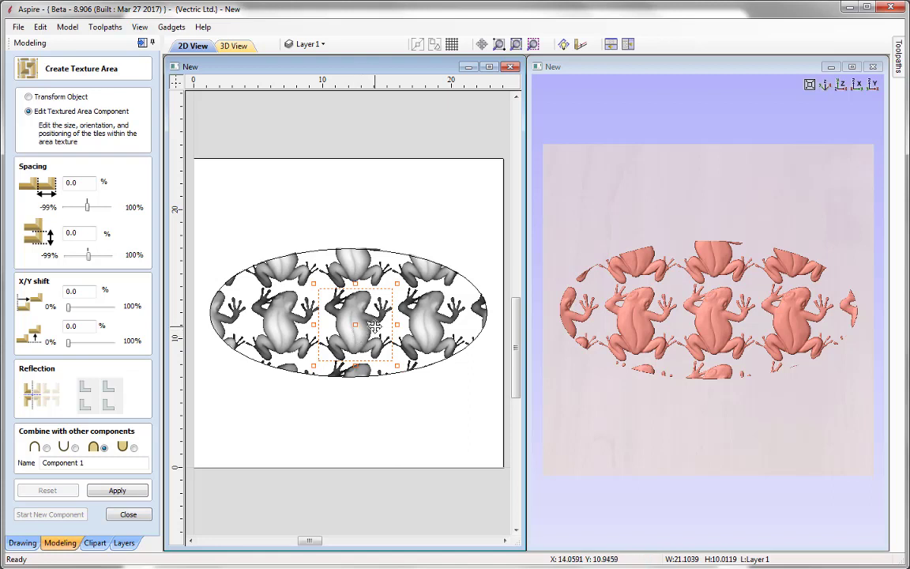
drag(403, 326, 353, 302)
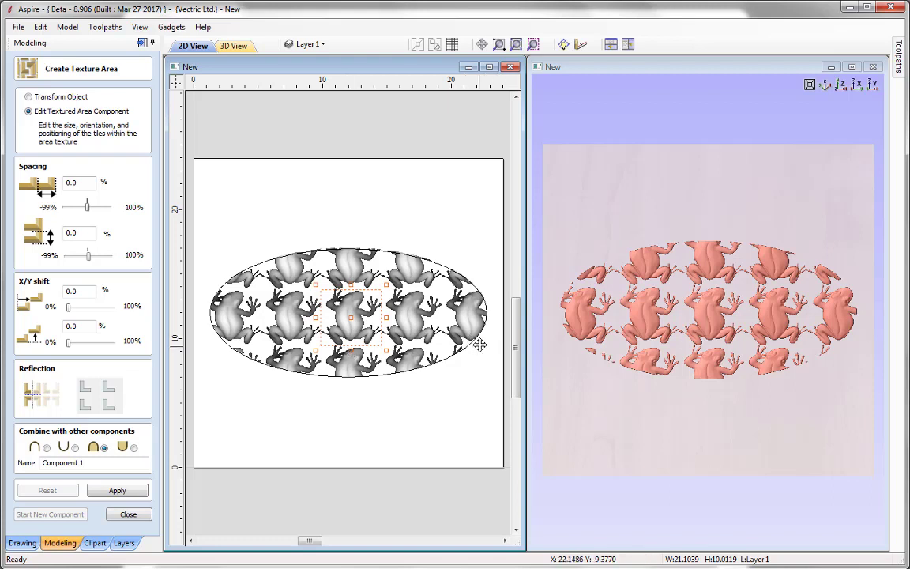
- Transform the textured frog component: move it below the ellipse, stretch it to about 13.1 inches high and narrow it to about 15.9 inches
click(30, 97)
drag(352, 326, 356, 404)
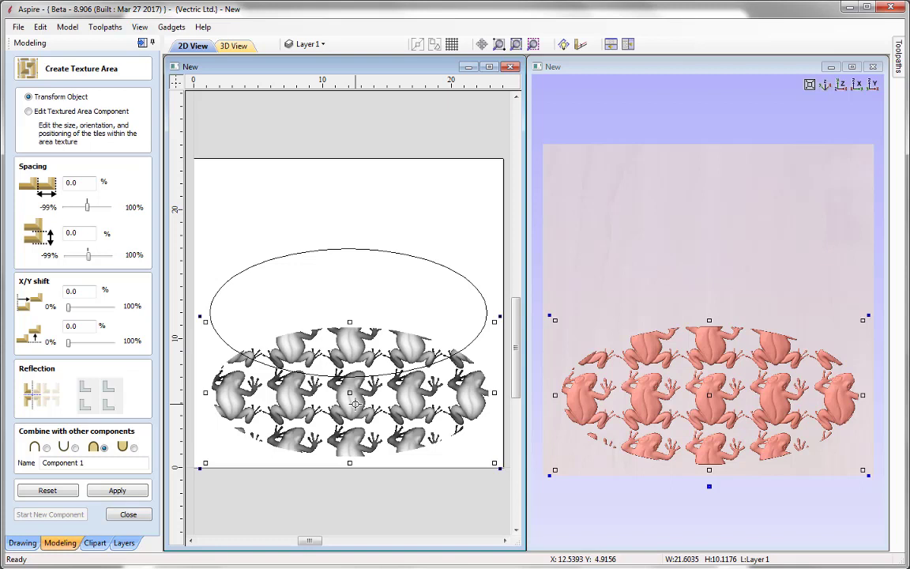
drag(349, 322, 349, 283)
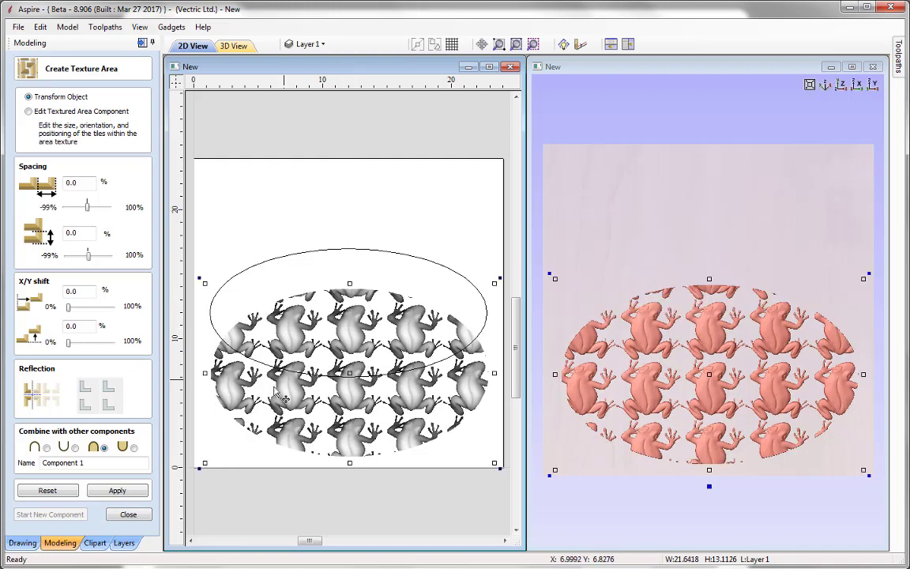
click(189, 335)
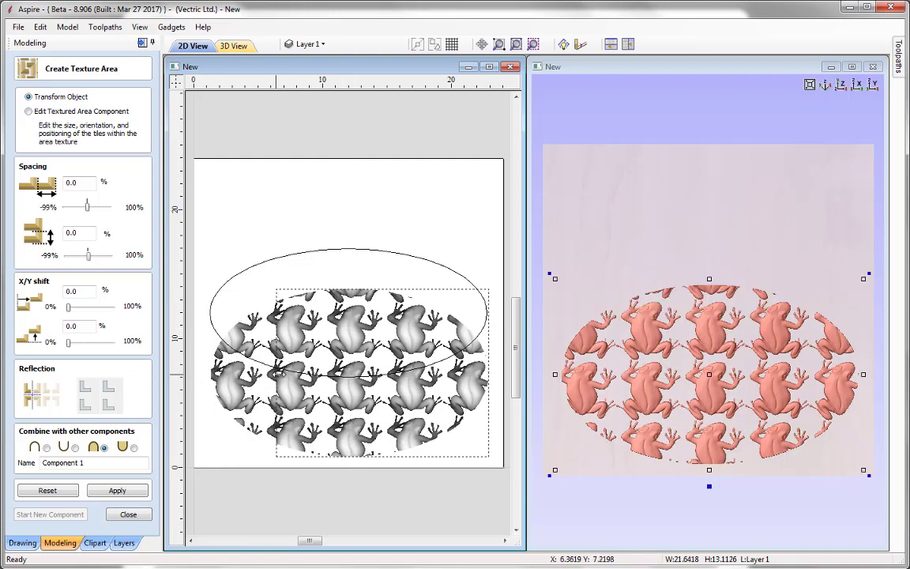
drag(210, 373, 269, 373)
drag(432, 380, 426, 386)
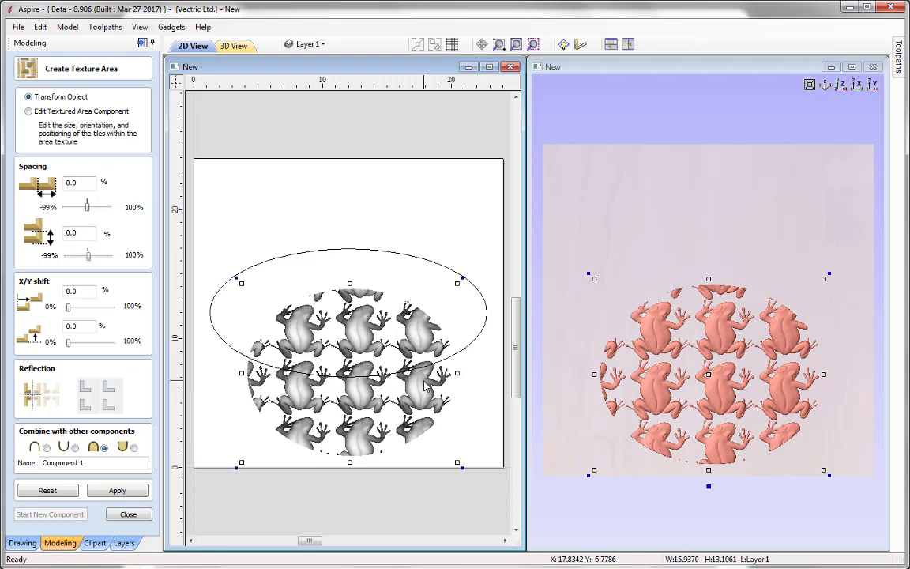
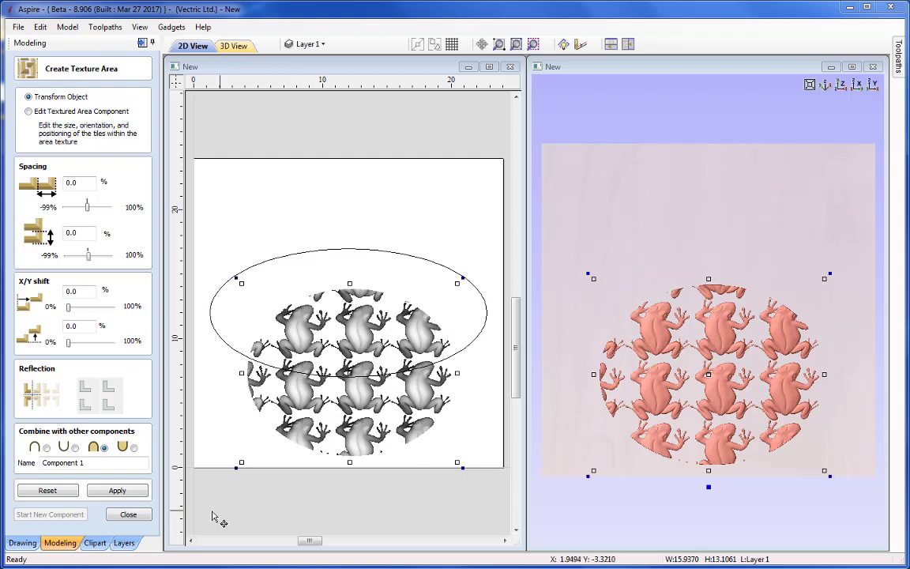
- Close the texture tool and delete the frog texture, the frog component and the ellipse
click(128, 515)
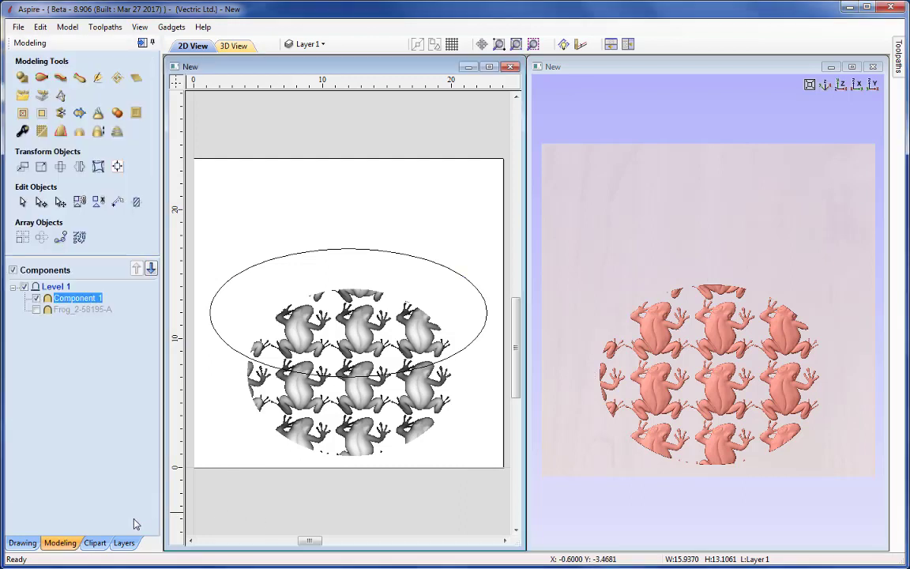
shift+click(93, 311)
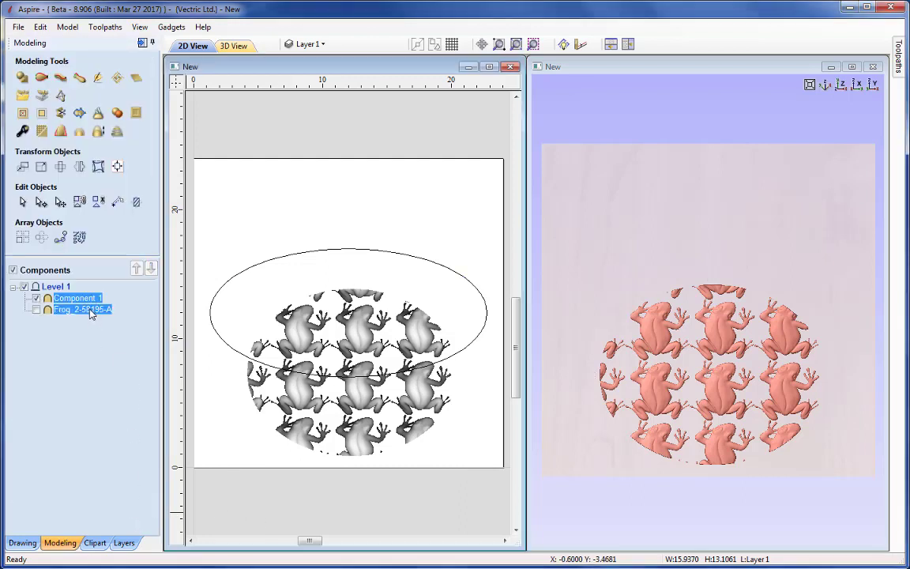
key(Delete)
click(265, 370)
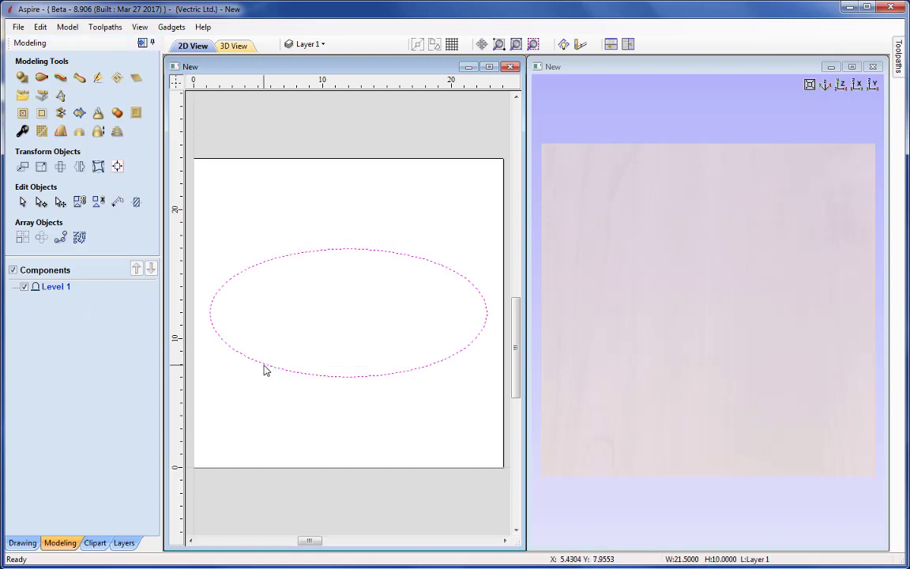
key(Delete)
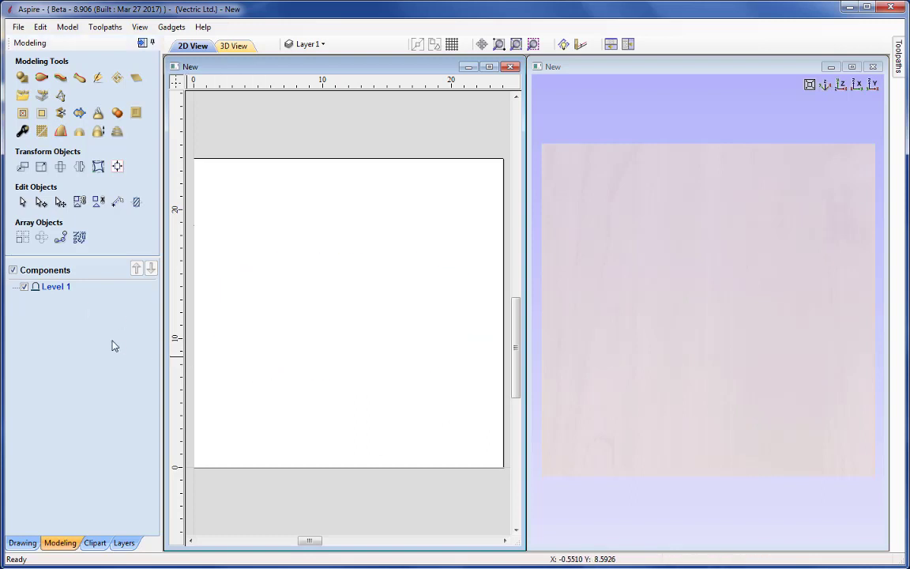
- Browse the Texture Area Tiles clipart folder to examine the tiles available for texturing
click(95, 543)
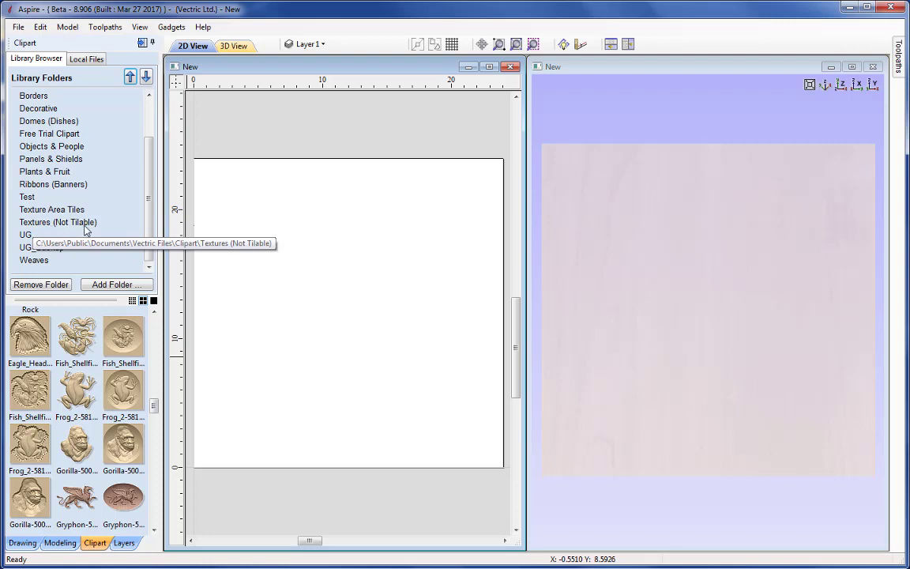
click(63, 209)
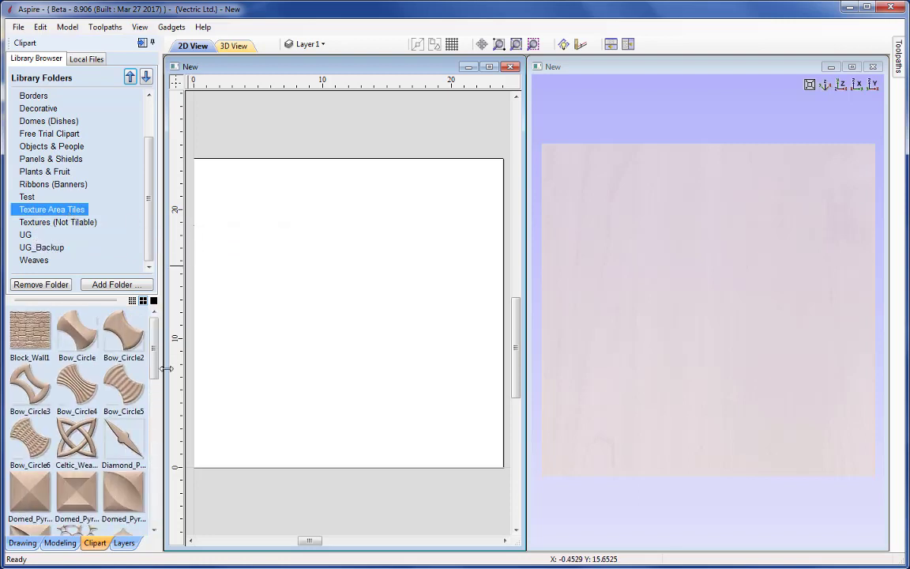
drag(156, 370, 159, 338)
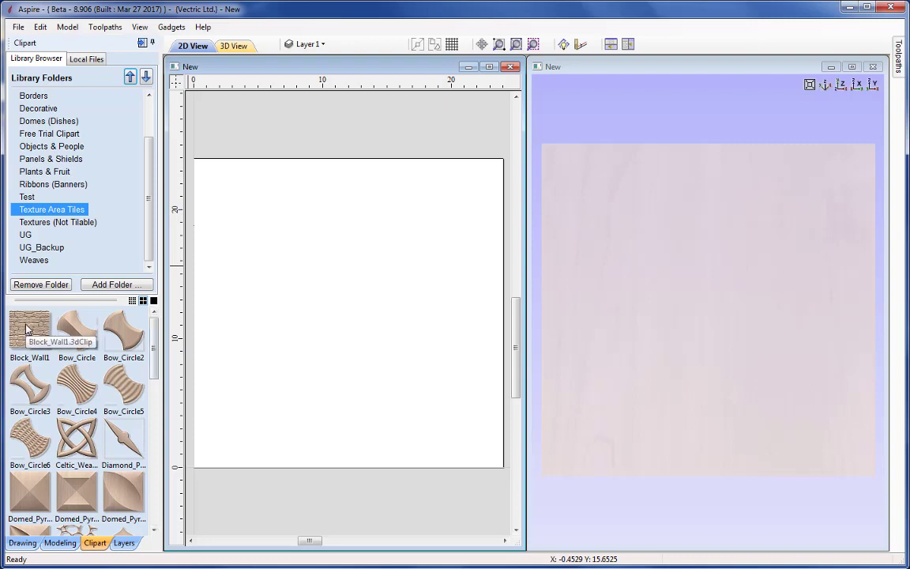
drag(154, 351, 158, 417)
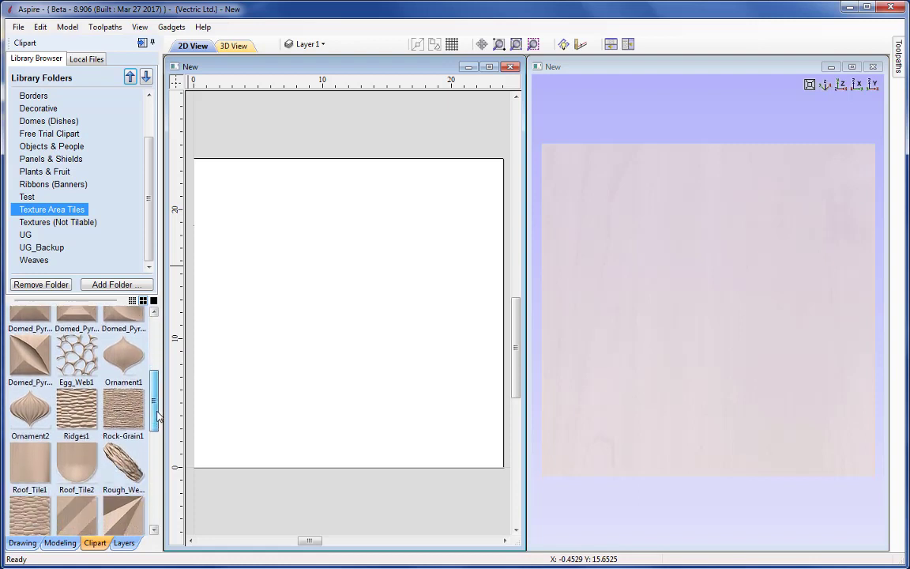
scroll(71, 435, down, 1)
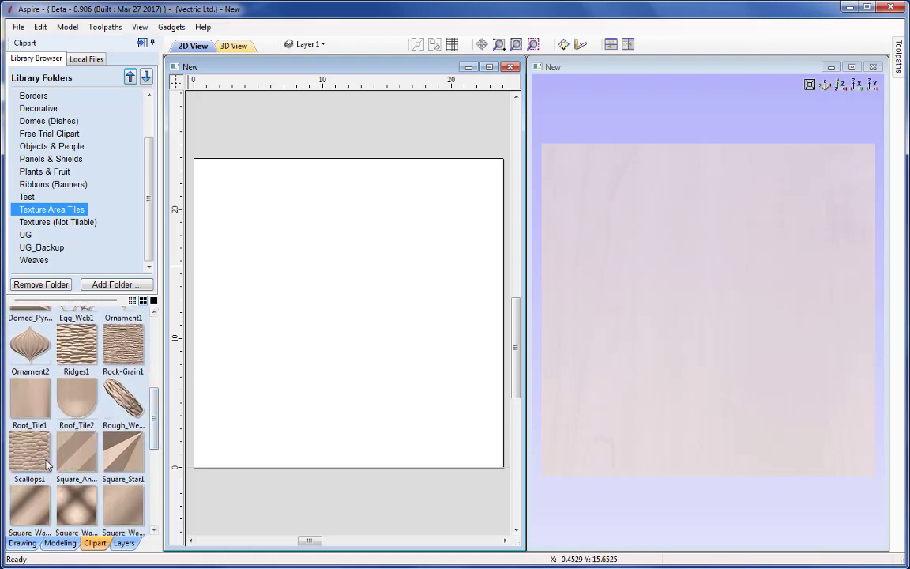
drag(154, 398, 145, 464)
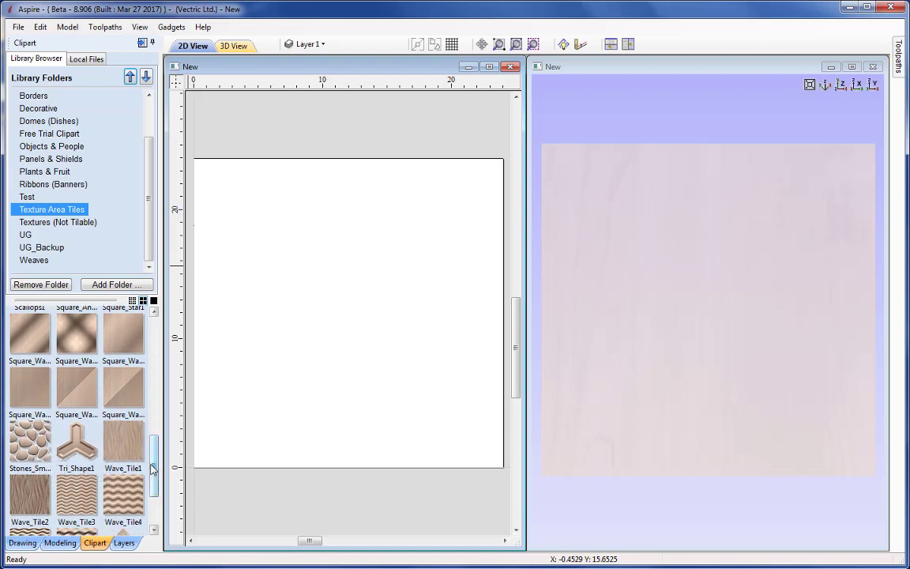
drag(154, 468, 157, 338)
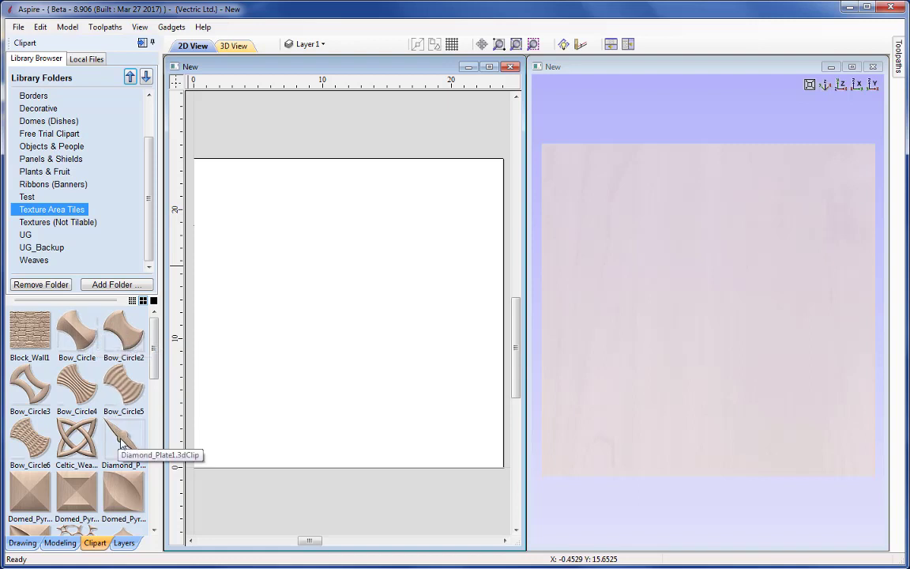
drag(152, 359, 150, 399)
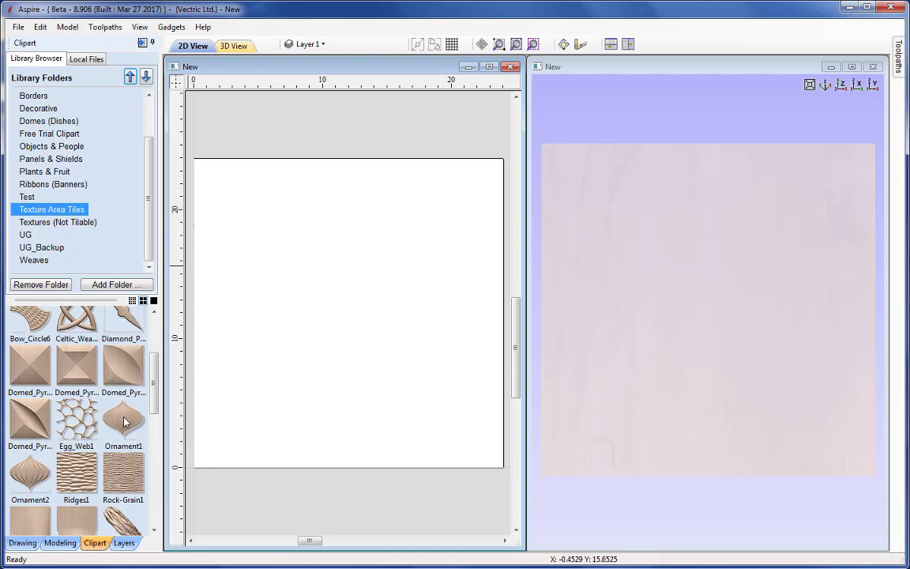
- Place the Stones_Smooth1 tile from the Texture Area Tiles folder near the centre of the job
drag(124, 423, 341, 529)
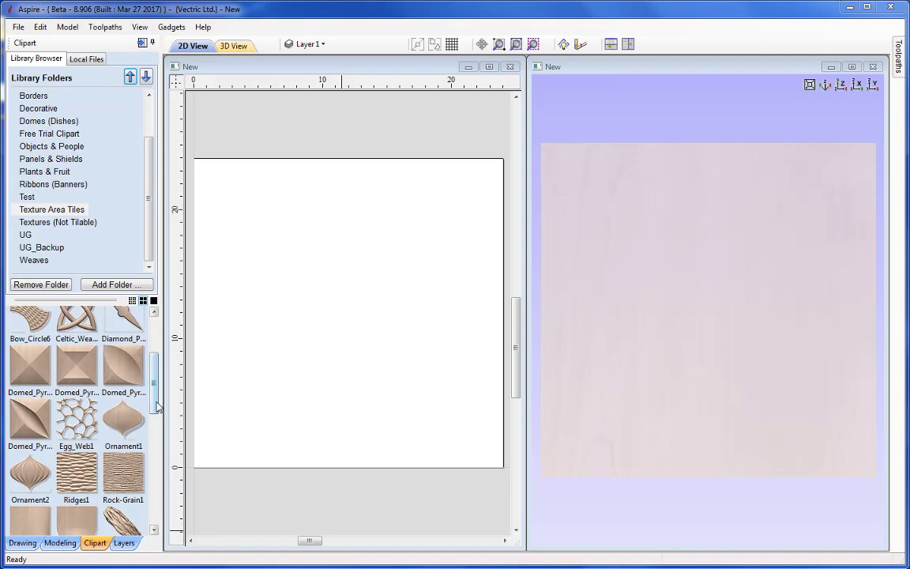
drag(155, 402, 130, 480)
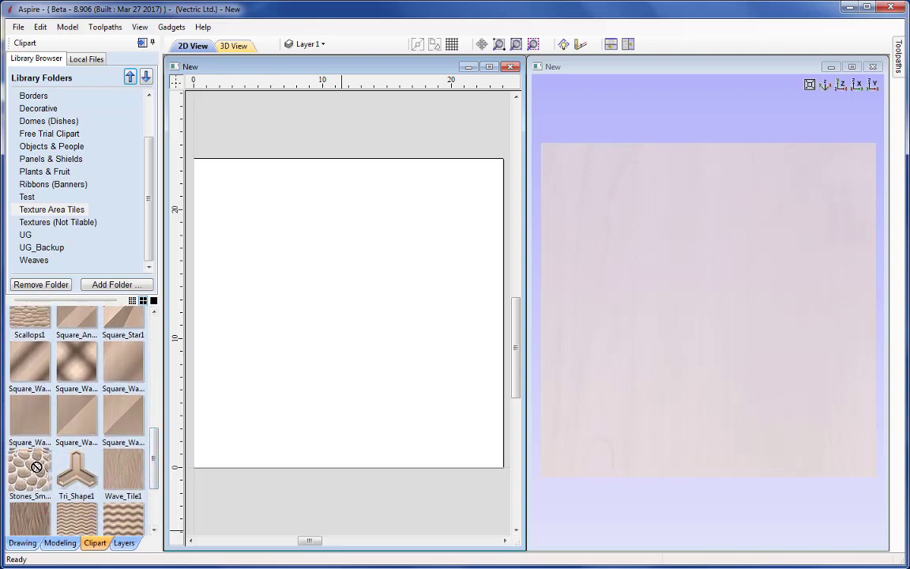
drag(34, 463, 328, 414)
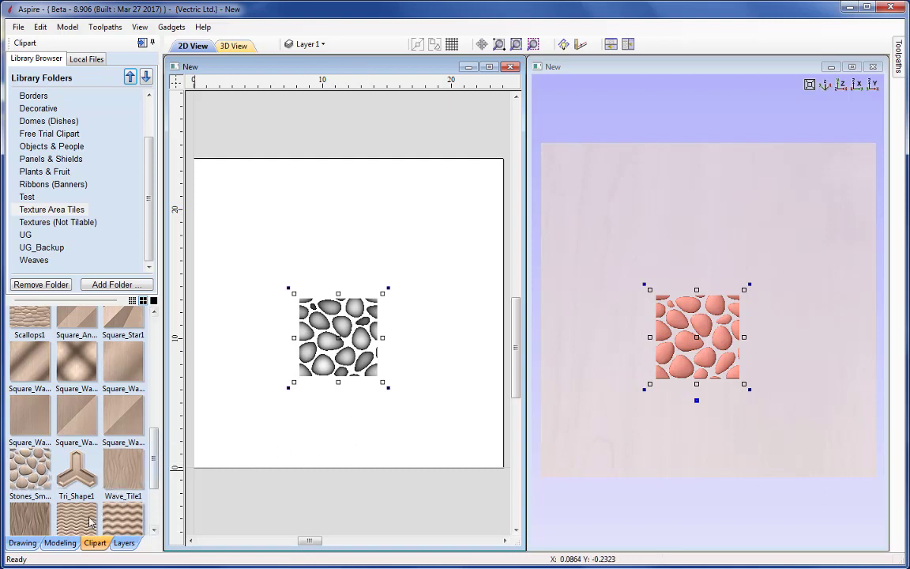
- Create a texture area from the smooth stones tile across the whole job, and switch to editing the textured area component
click(62, 543)
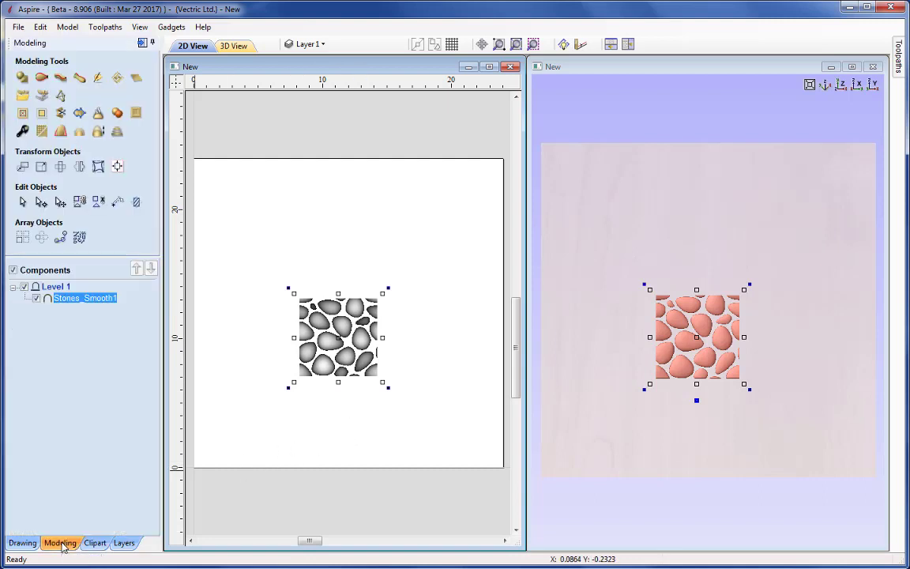
click(117, 79)
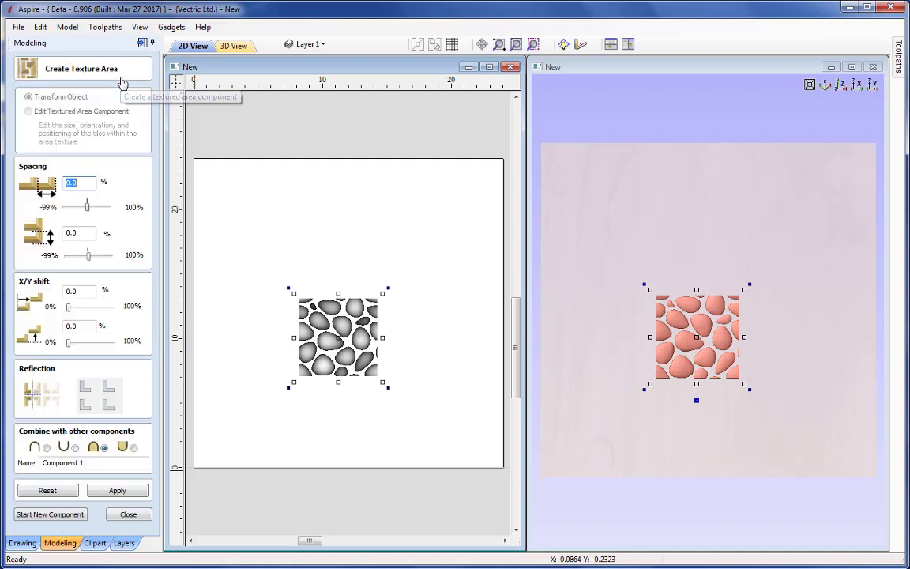
click(111, 491)
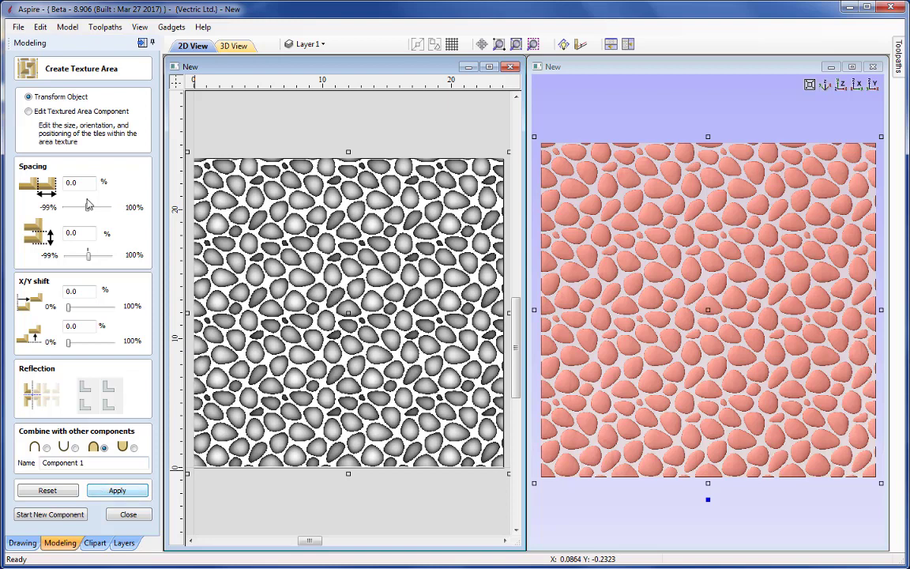
click(29, 112)
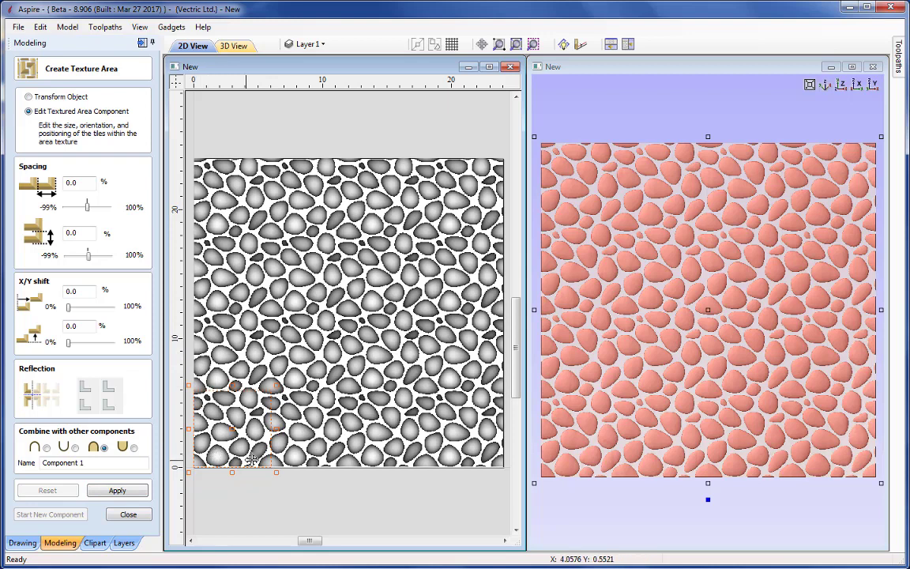
- Enlarge the base tile of the stones texture proportionally and move it inward from the job's corner
drag(277, 387, 320, 357)
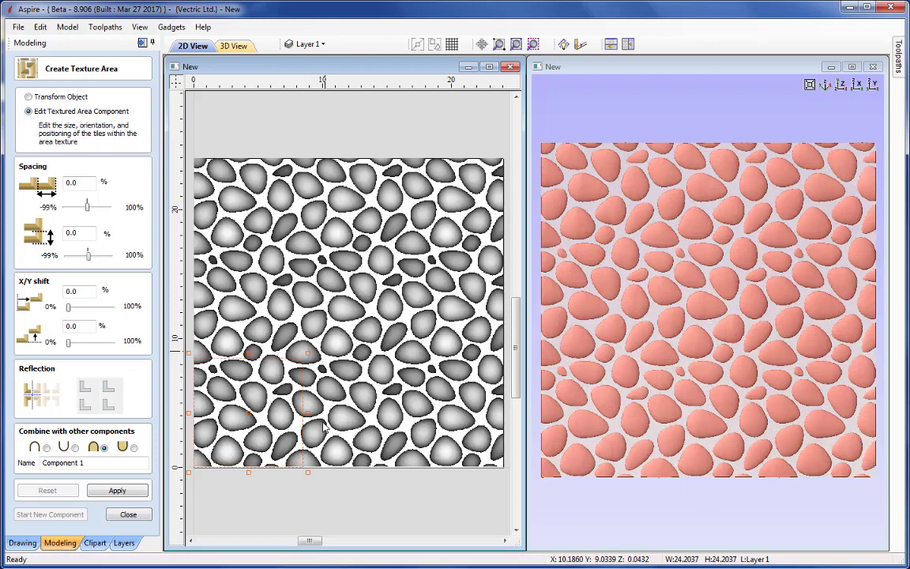
drag(257, 415, 287, 340)
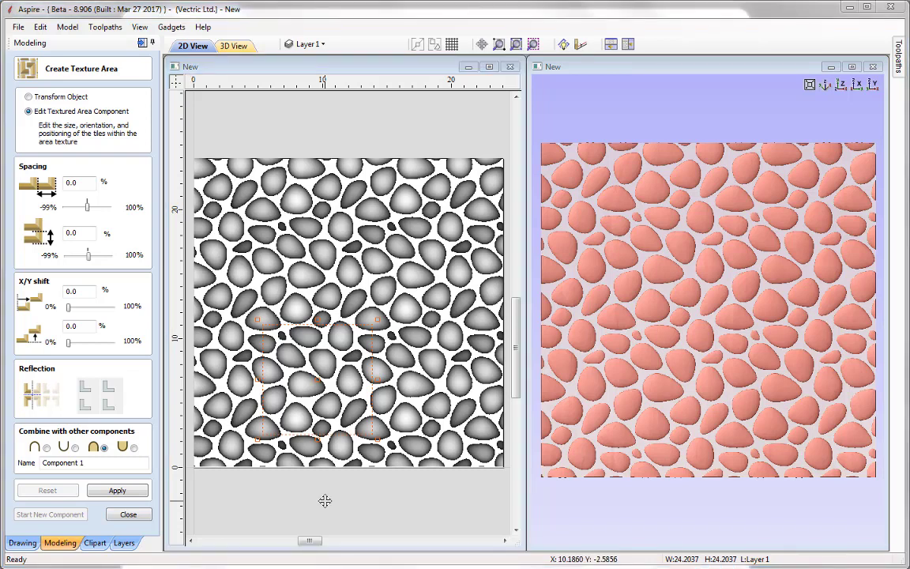
- Close the texture tool and delete the stones texture together with the Stones_Smooth1 tile
click(128, 514)
click(62, 309)
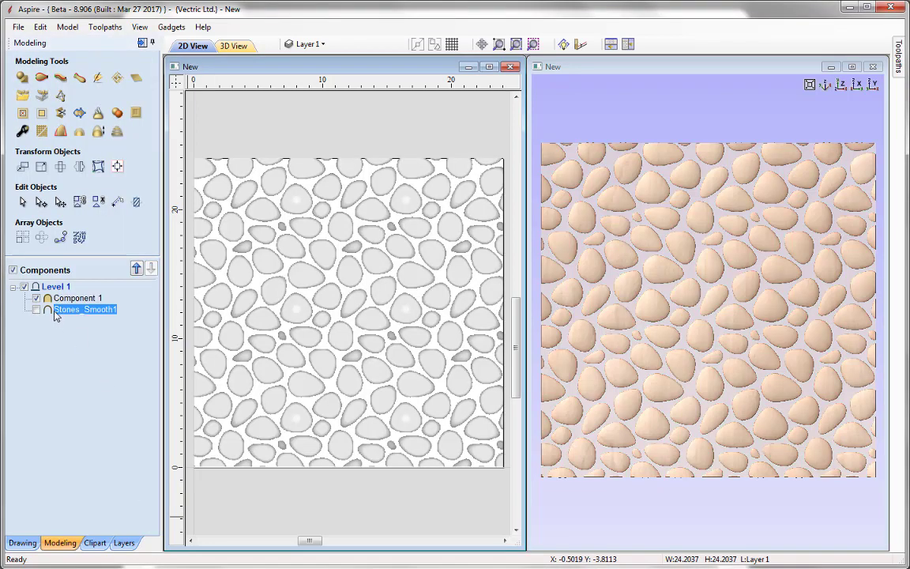
ctrl+click(54, 301)
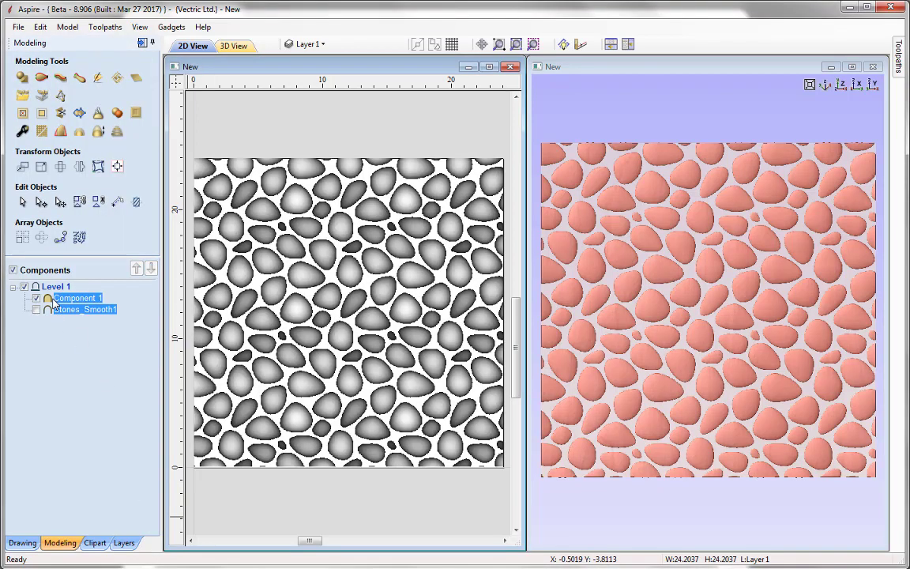
key(Delete)
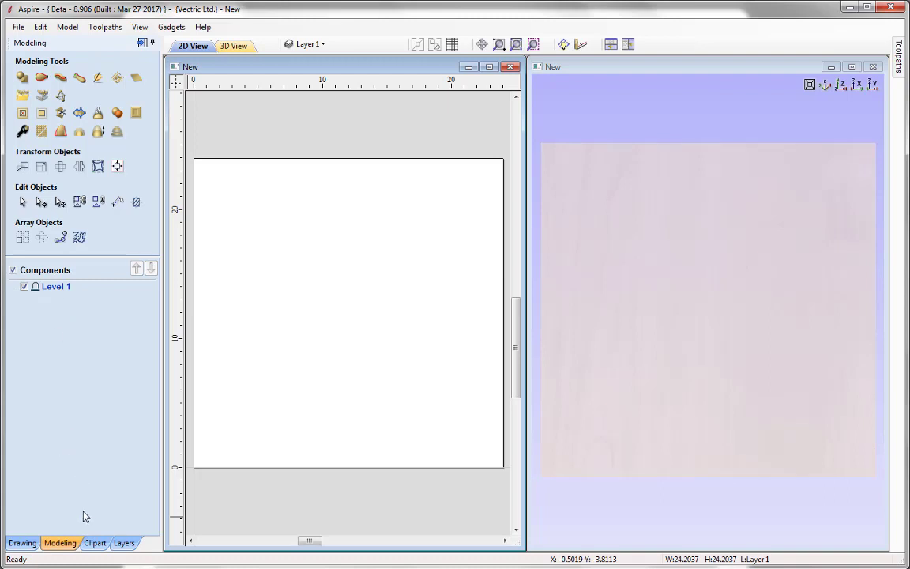
- Place the Domed_Pyramid_Scallop1 tile from the Texture Area Tiles clipart folder into the job
click(93, 544)
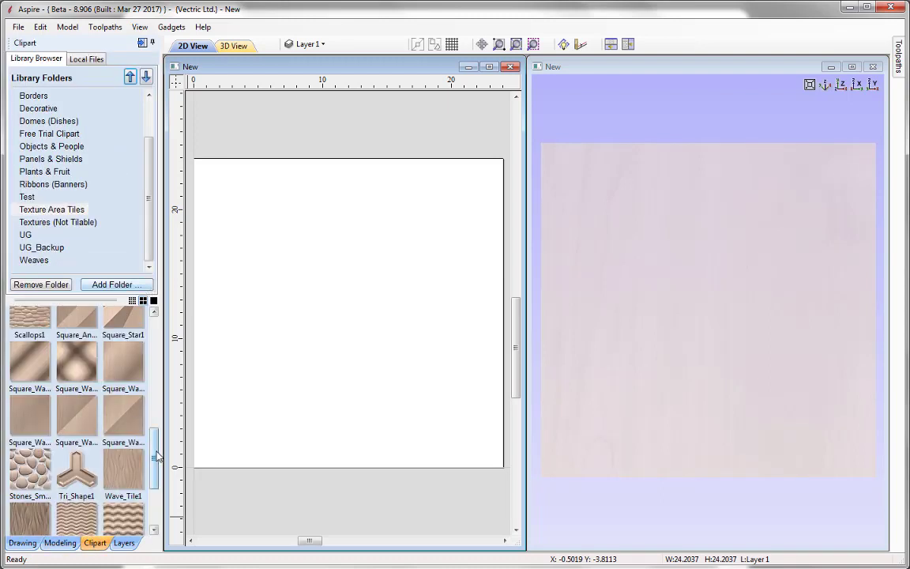
drag(154, 460, 158, 375)
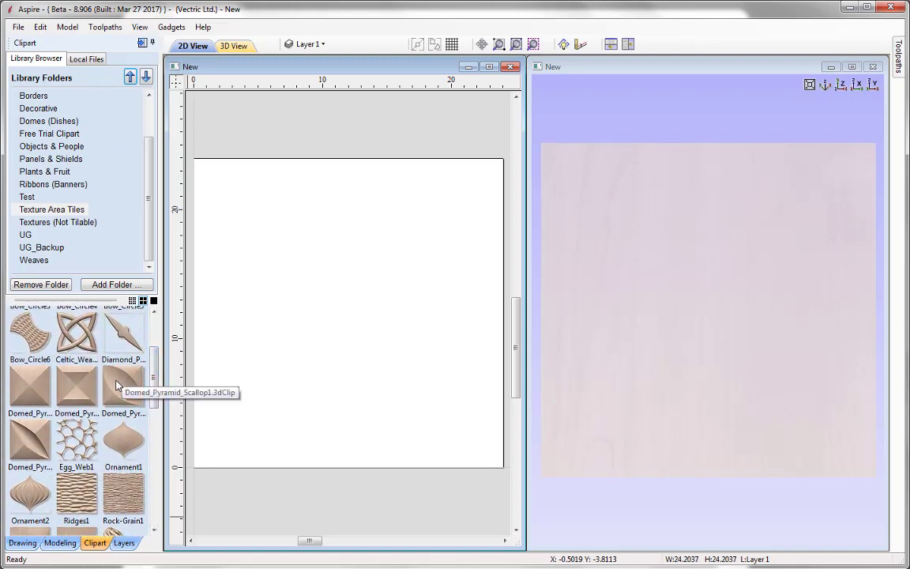
double_click(116, 385)
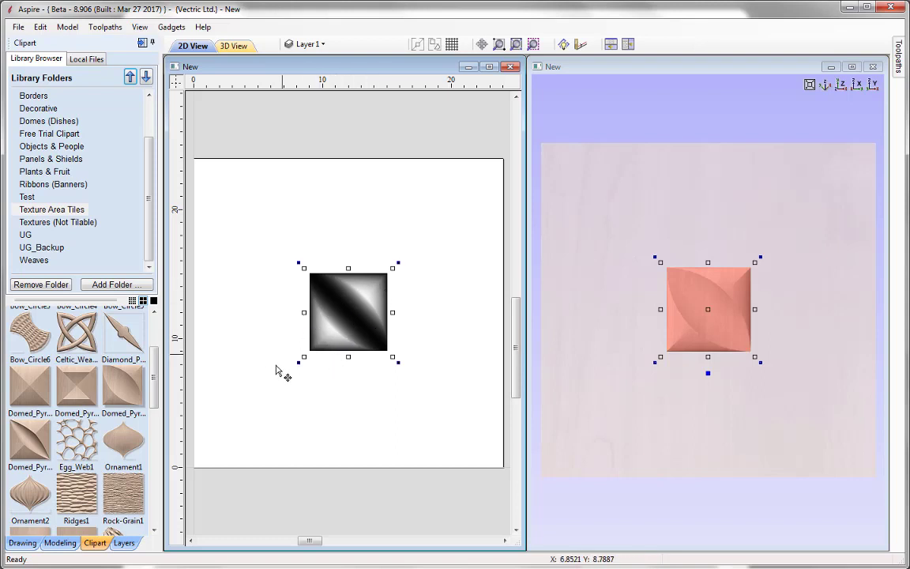
- Create a texture area from the domed pyramid scallop tile across the whole job
click(63, 544)
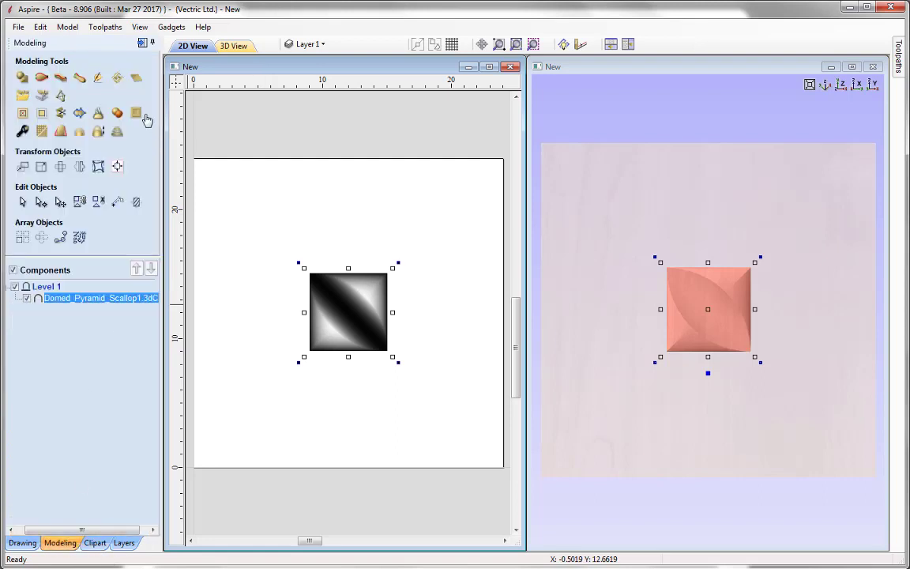
click(117, 78)
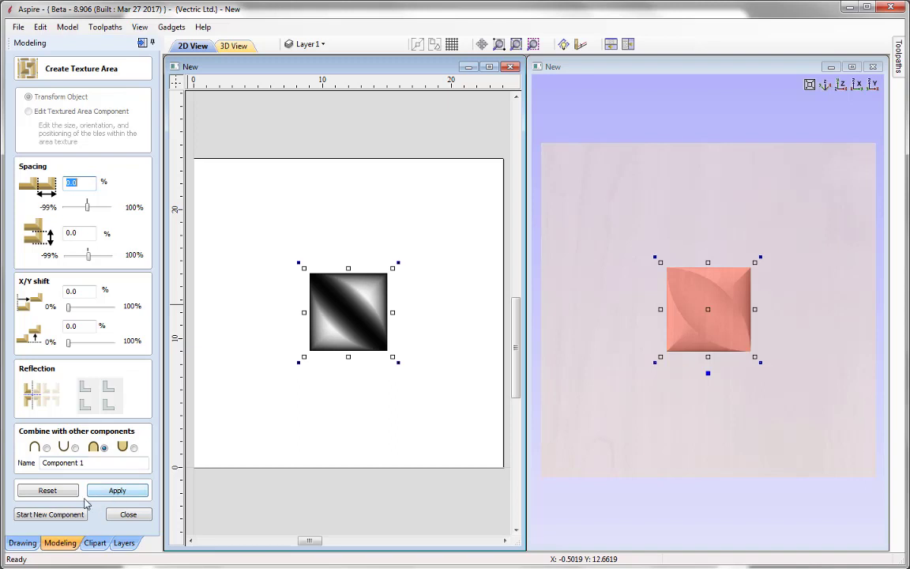
click(119, 492)
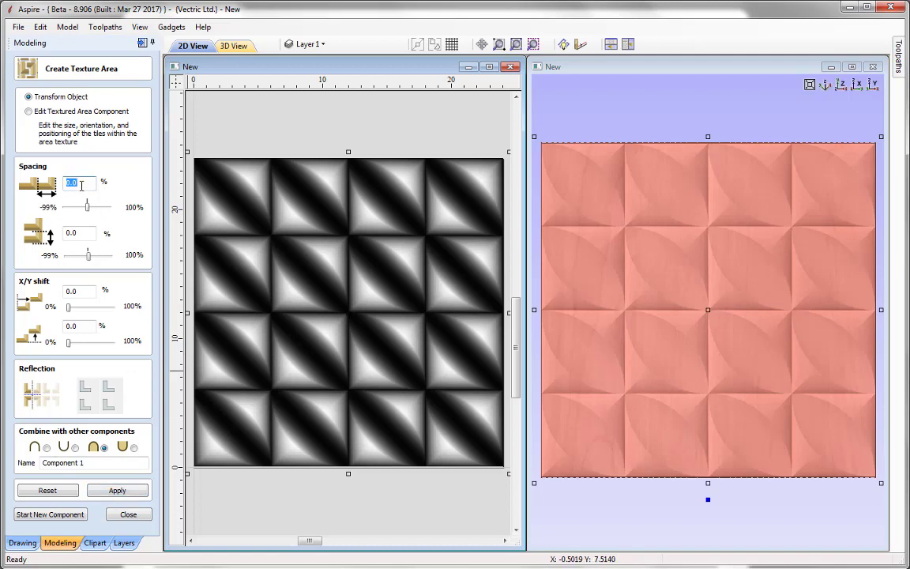
- Set both the horizontal and vertical tile spacing of the domed pyramid texture to 10%
text(10)
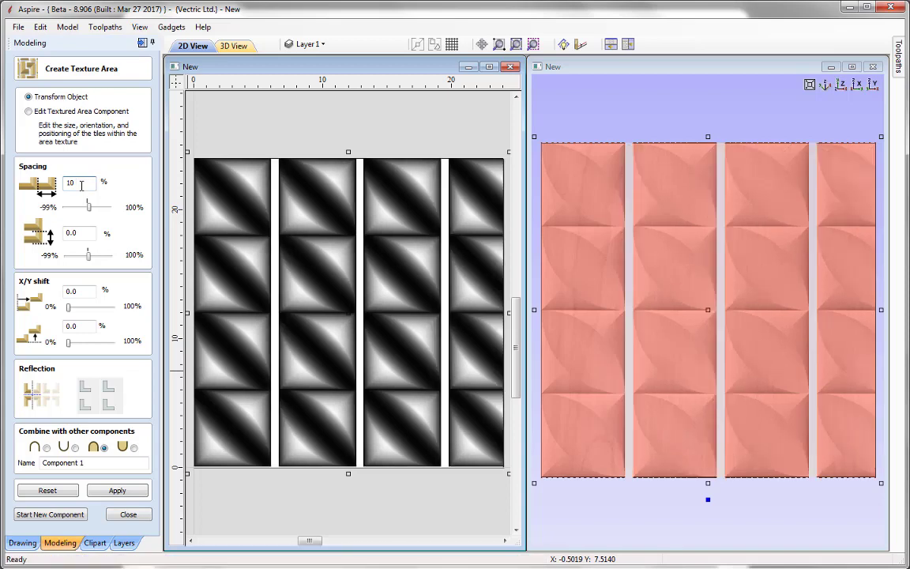
double_click(80, 233)
text(10)
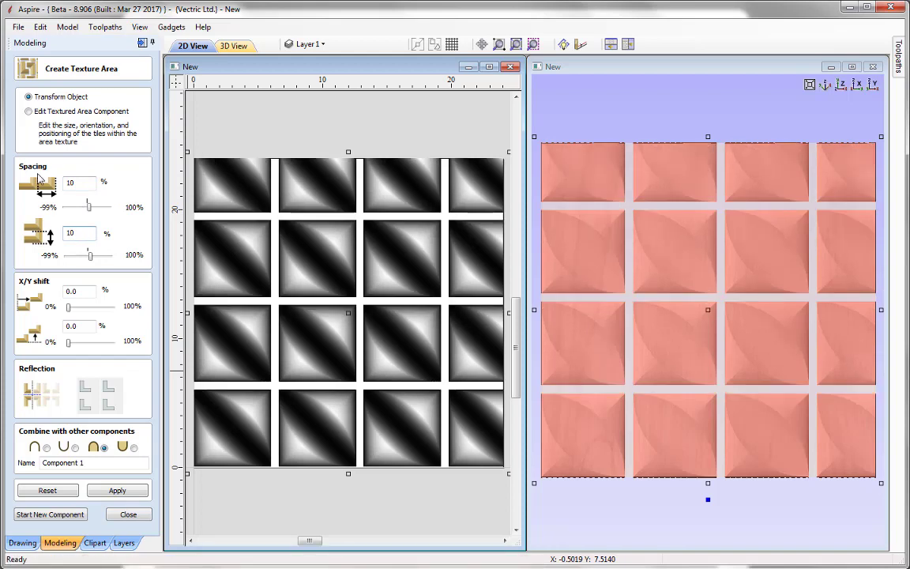
- Switch to editing the textured area component and shrink its base tile proportionally to about three quarters of its size
click(28, 112)
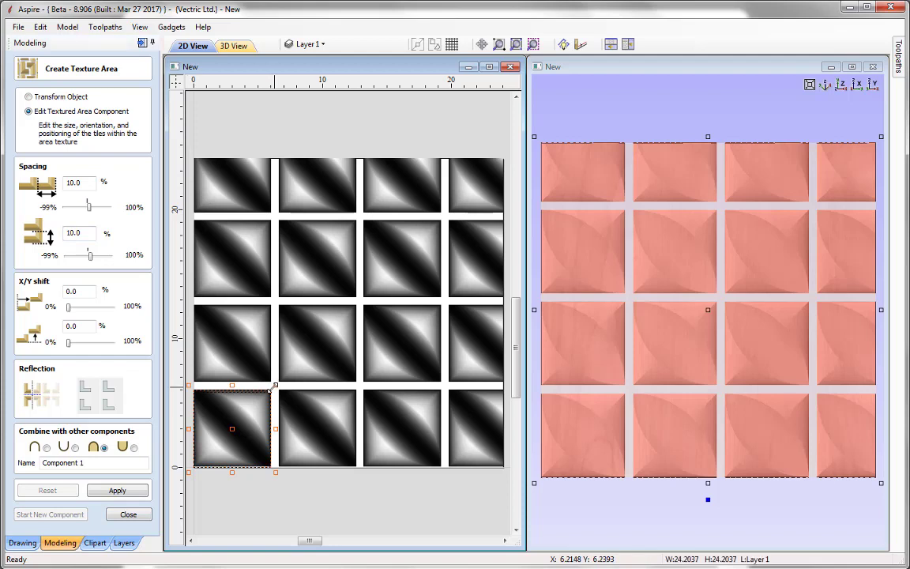
drag(274, 387, 258, 403)
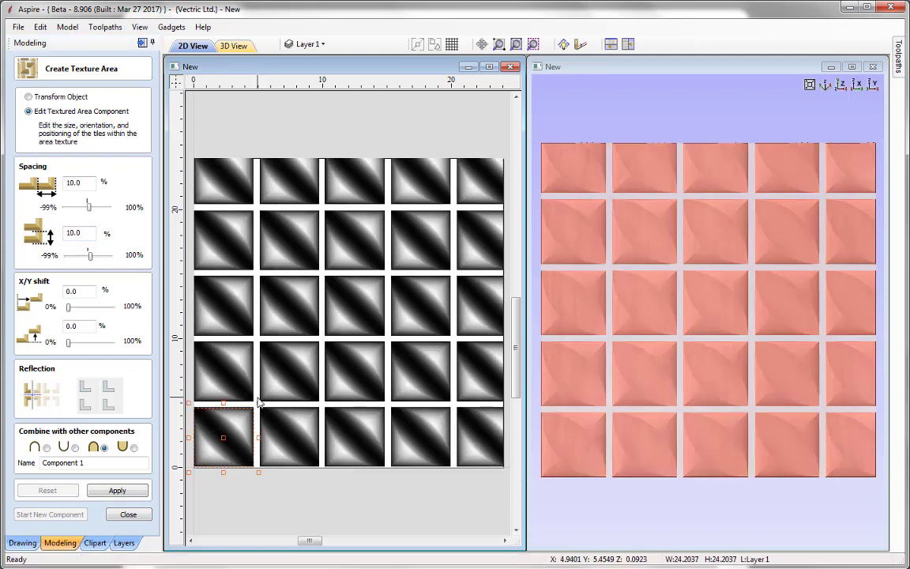
- Set the horizontal and vertical spacing of the domed pyramid tiles to 0%
double_click(84, 186)
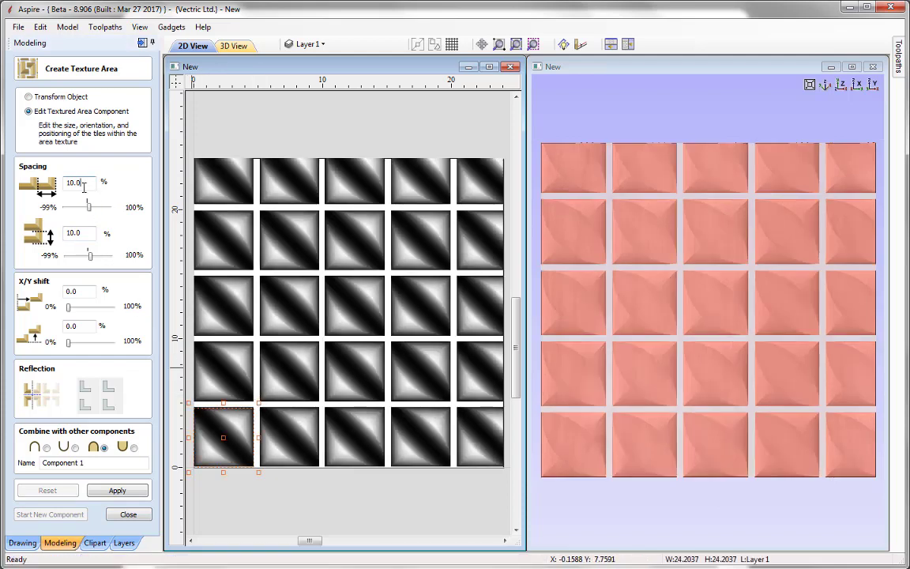
text(0)
key(Tab)
double_click(72, 233)
text(0)
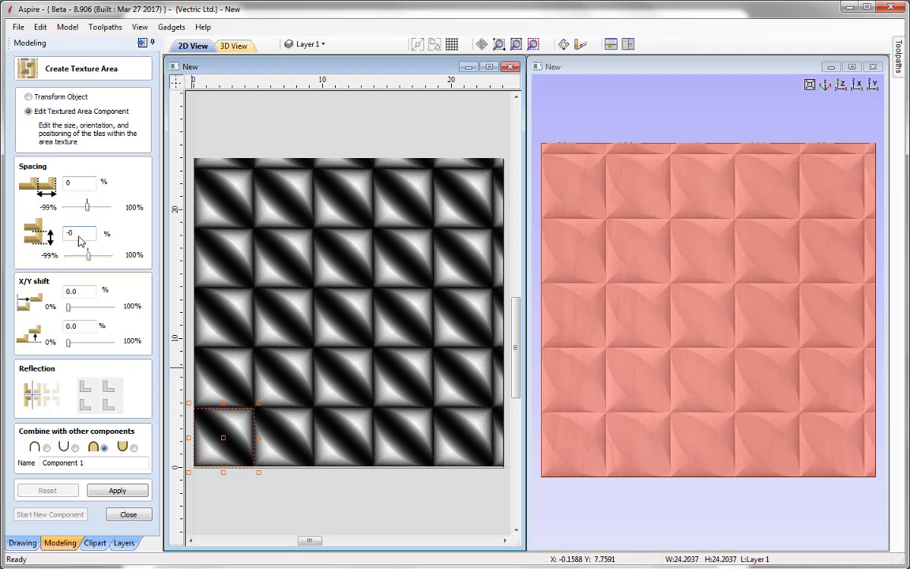
- Try a 50% X shift and a 50% Y shift on the tiles, setting each back to 0
double_click(84, 291)
text(50)
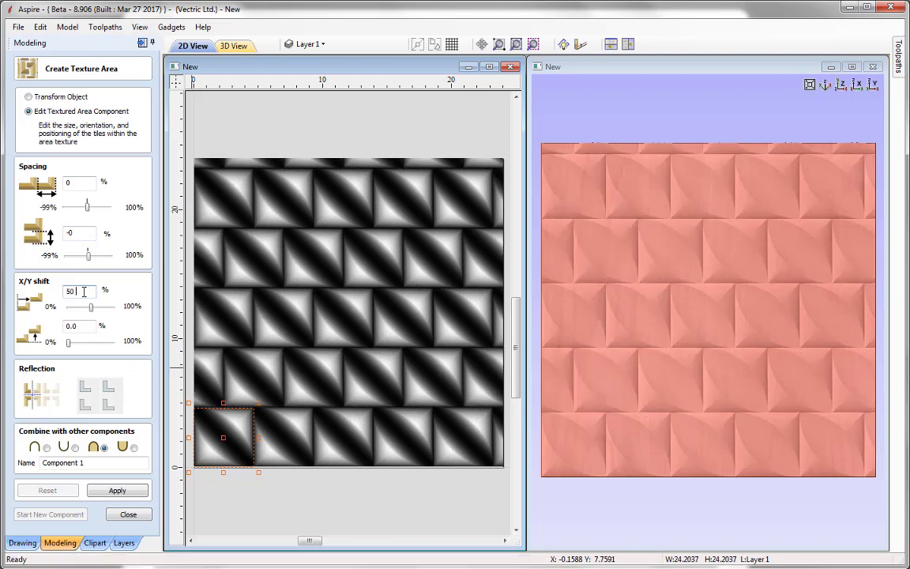
double_click(83, 292)
text(0)
double_click(86, 331)
text(50)
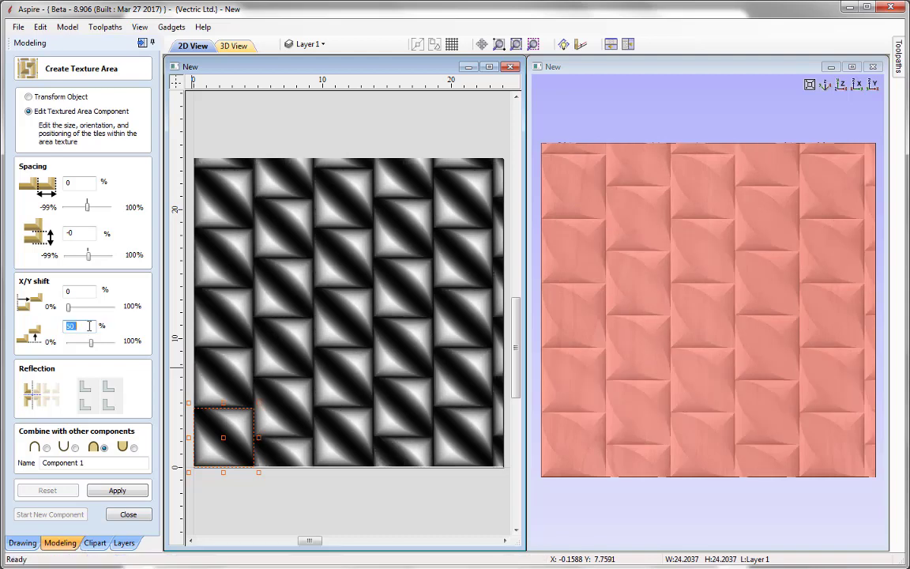
text(0)
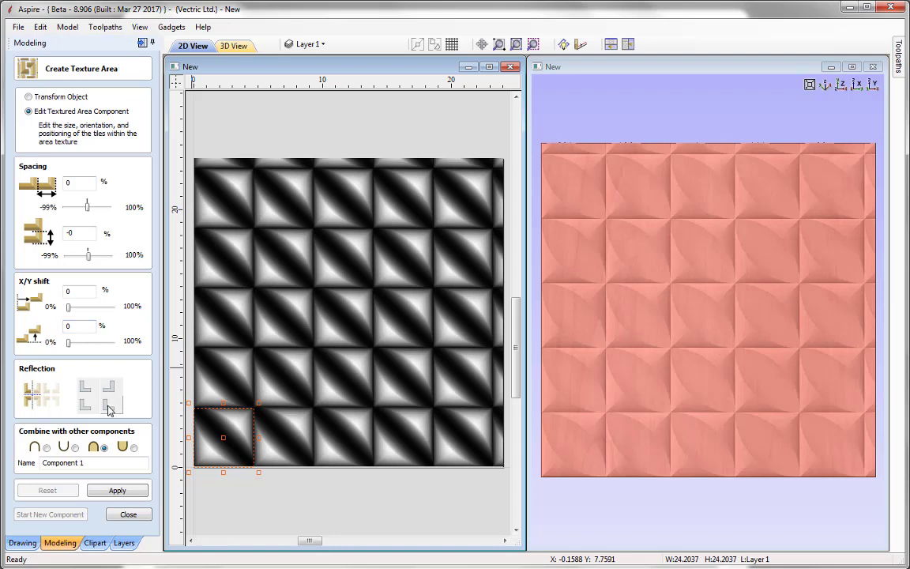
- Apply reflection to alternate columns of tiles, then to alternate rows as well
click(117, 491)
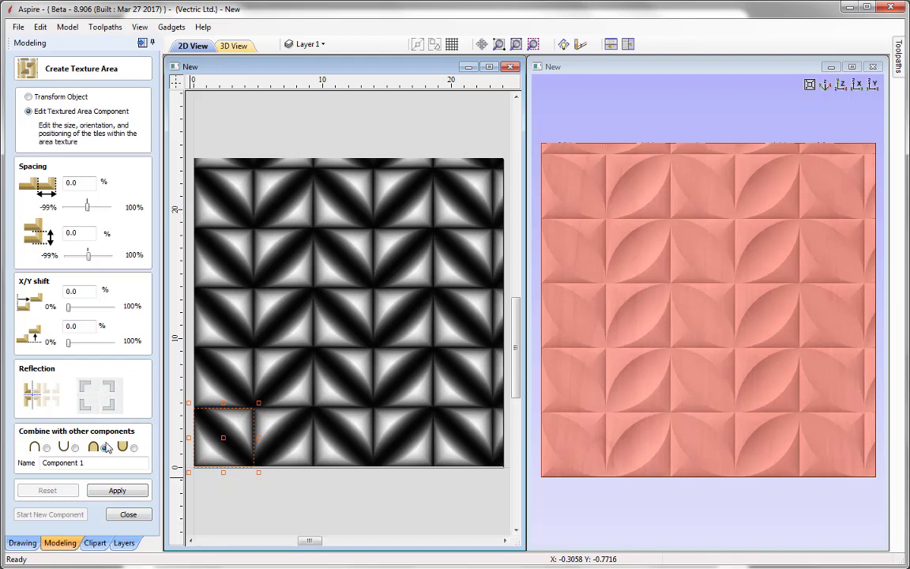
click(117, 491)
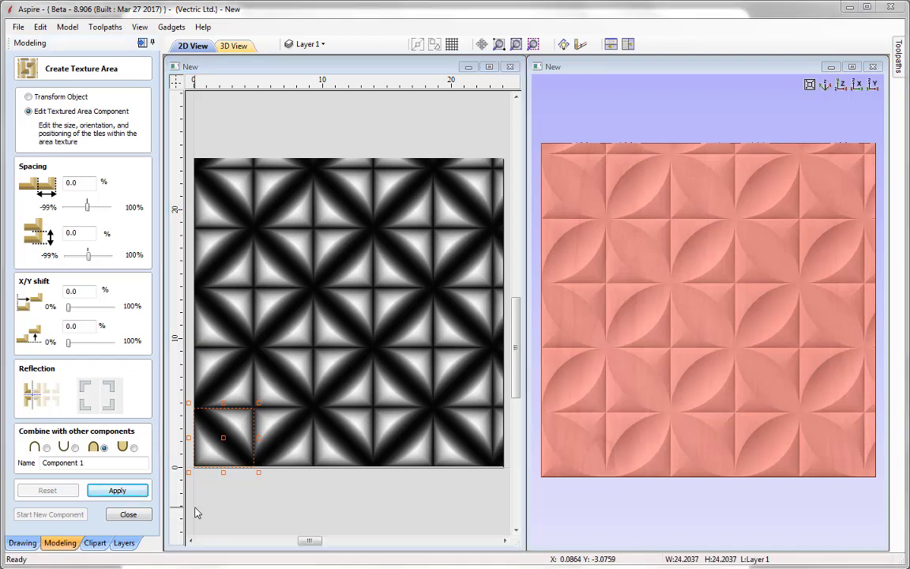
- Close the texture tool and delete the reflected texture together with the Domed_Pyramid_Scallop1 tile
click(128, 515)
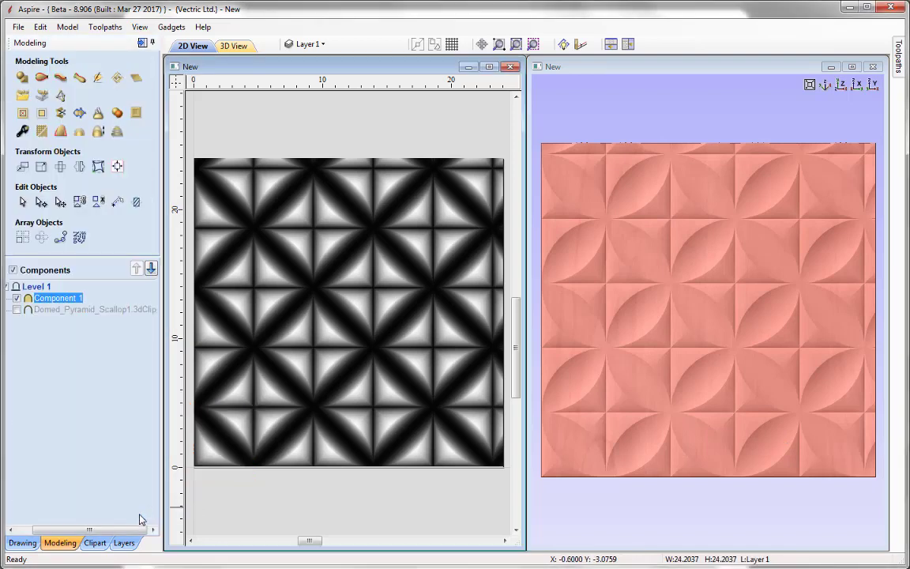
shift+click(78, 310)
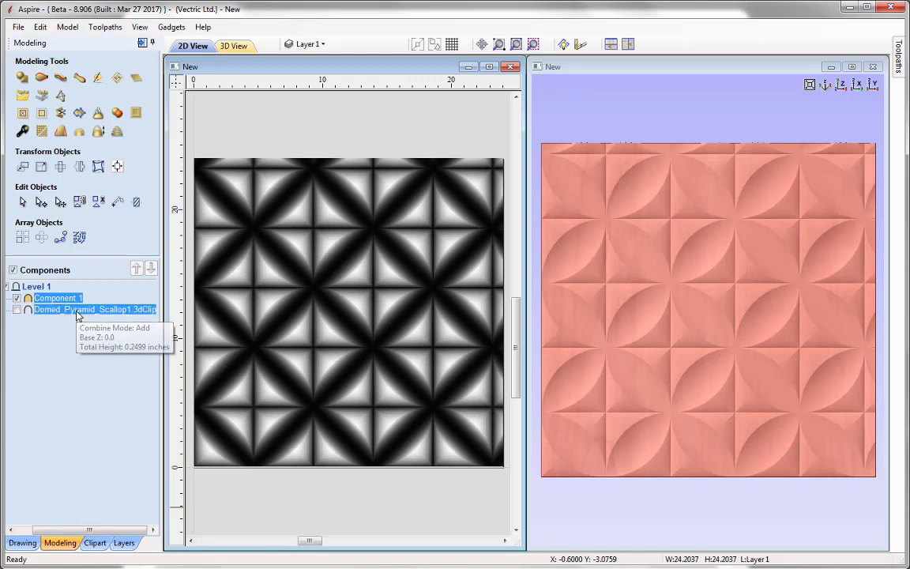
key(Delete)
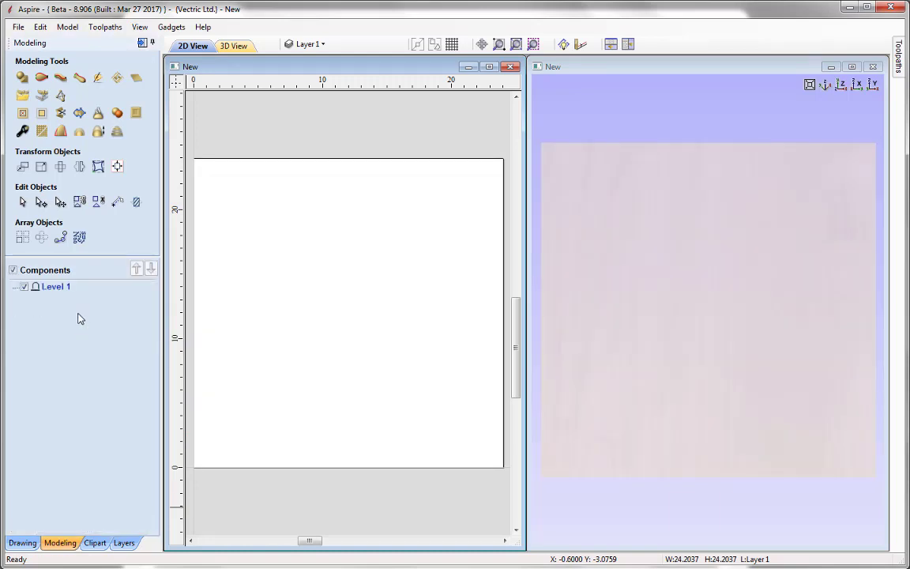
- Place the Rough_Weave1 tile from the Texture Area Tiles clipart folder into the job
click(95, 543)
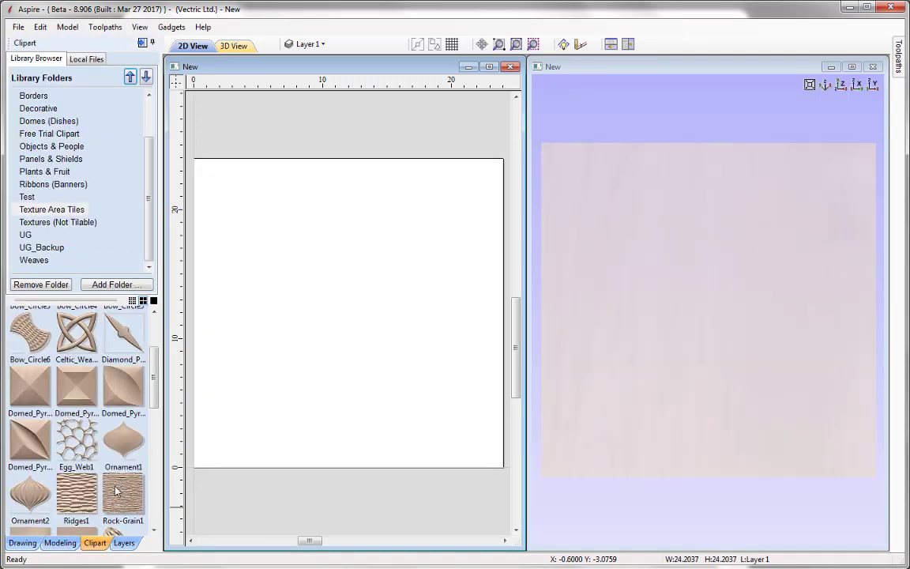
scroll(155, 395, down, 5)
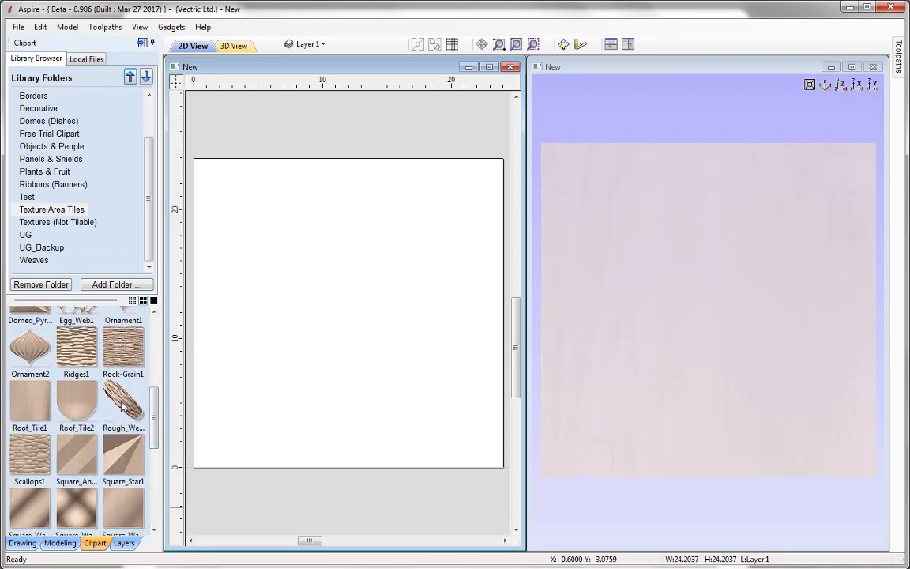
double_click(122, 407)
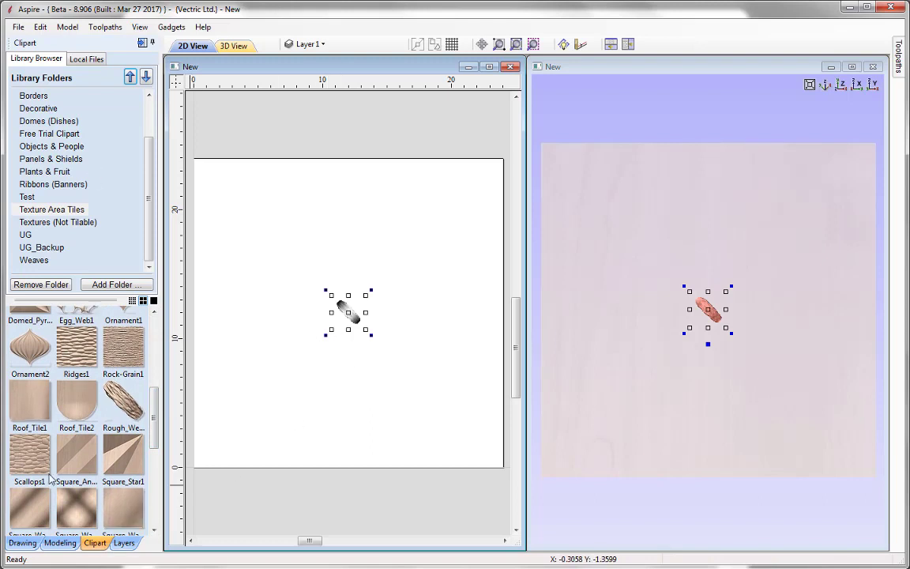
- Create a texture area from the rough weave tile across the whole job
click(68, 543)
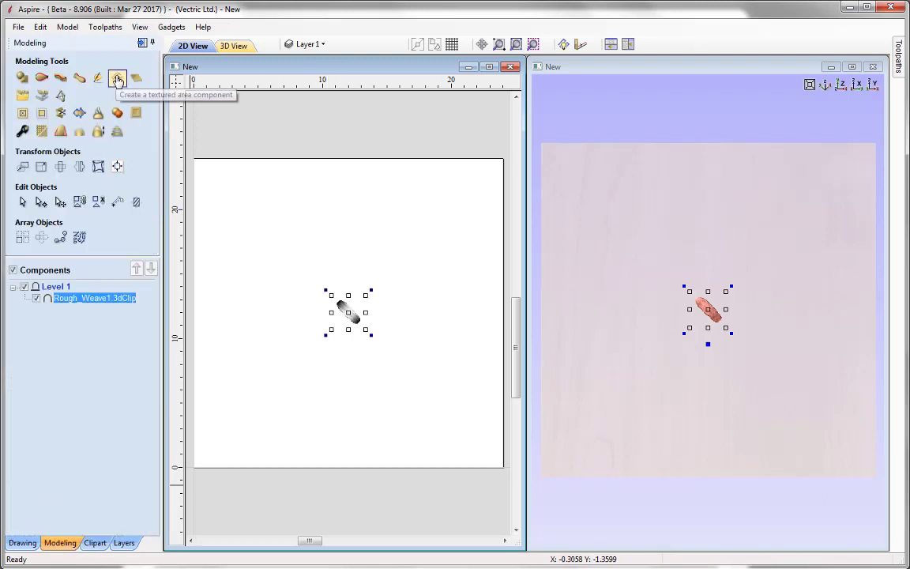
click(117, 77)
click(118, 491)
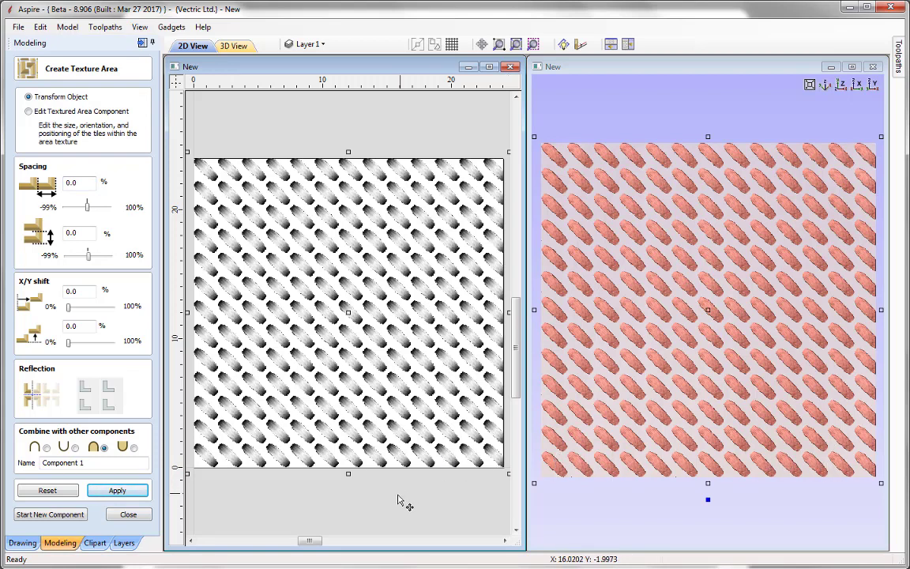
- Form an interlaced weave with -50% horizontal spacing, a 50% Y shift and reflection of alternate tile columns, and apply the settings
double_click(81, 185)
text(-50)
key(Return)
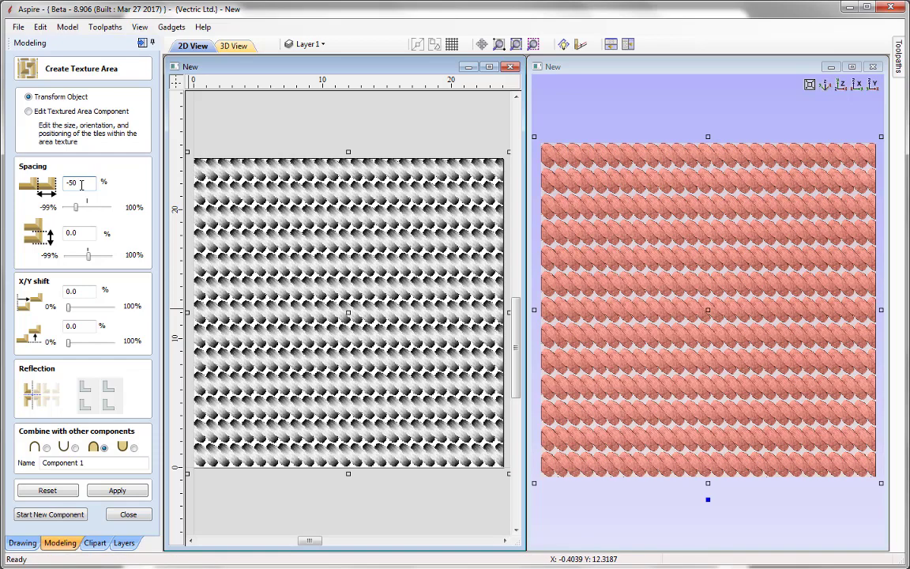
double_click(89, 325)
text(50)
click(127, 493)
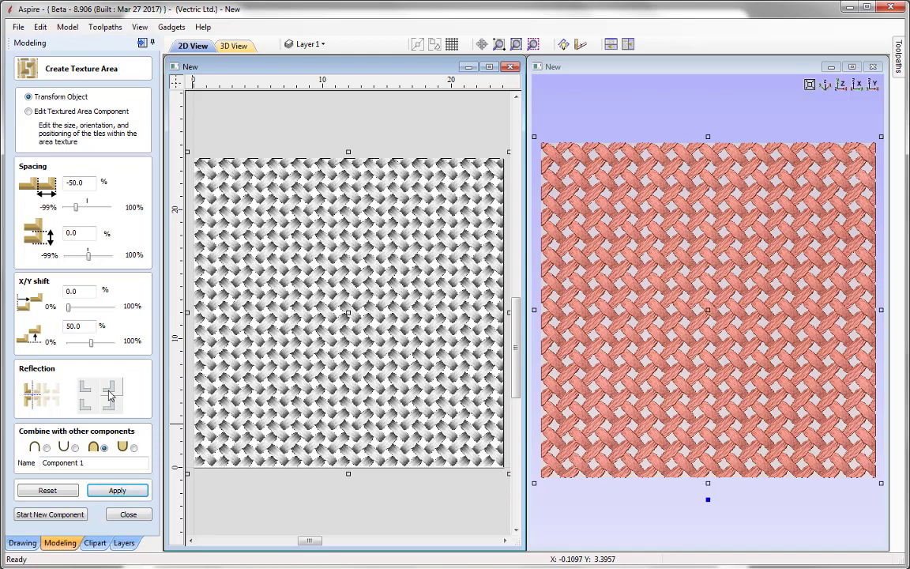
- Edit the tile of the weave texture area and enlarge it to more than twice its size
click(29, 112)
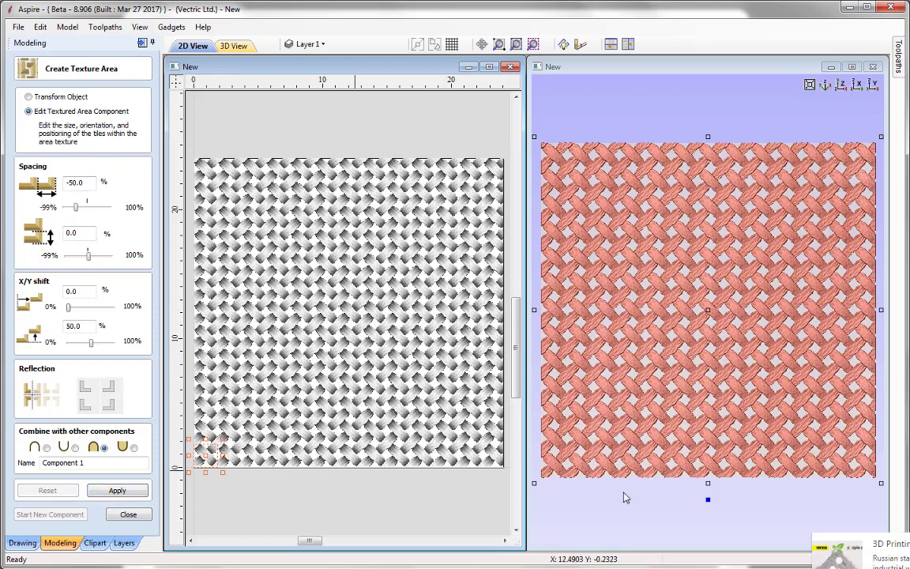
key(Escape)
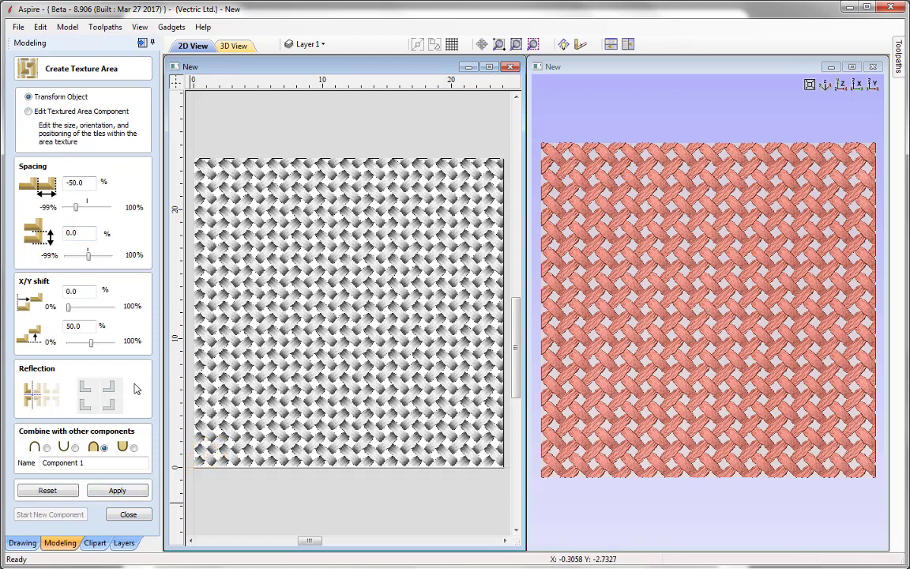
click(28, 111)
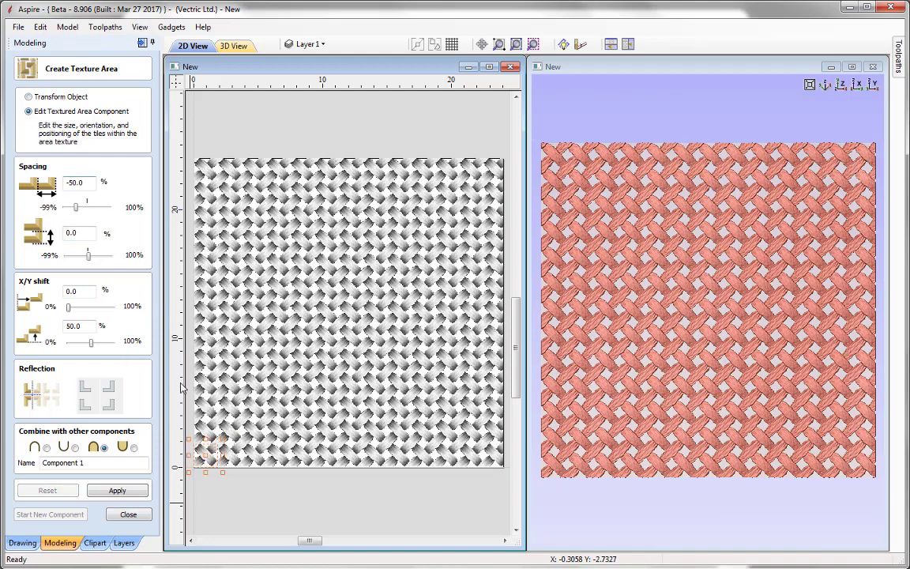
drag(222, 440, 260, 392)
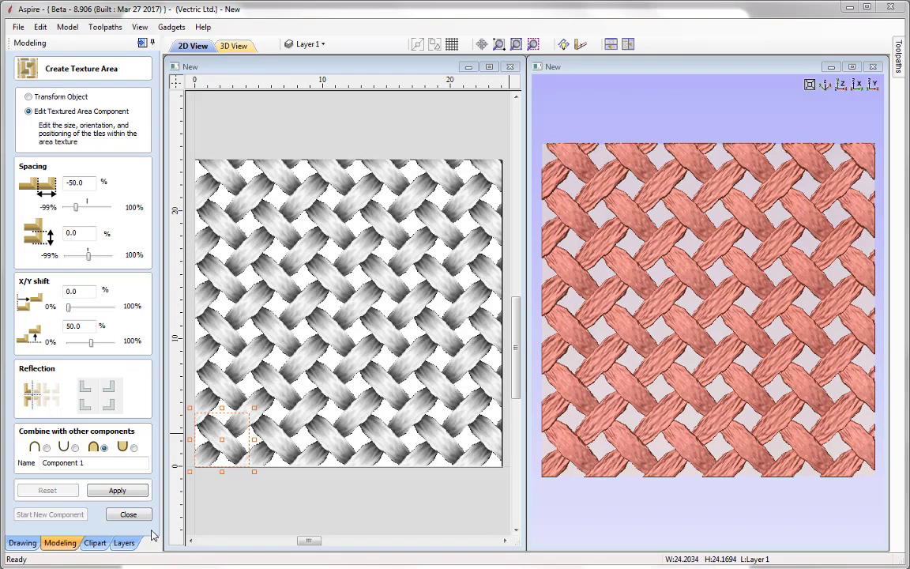
- Close the texture tool and delete the weave texture together with the Rough_Weave1 tile
click(128, 515)
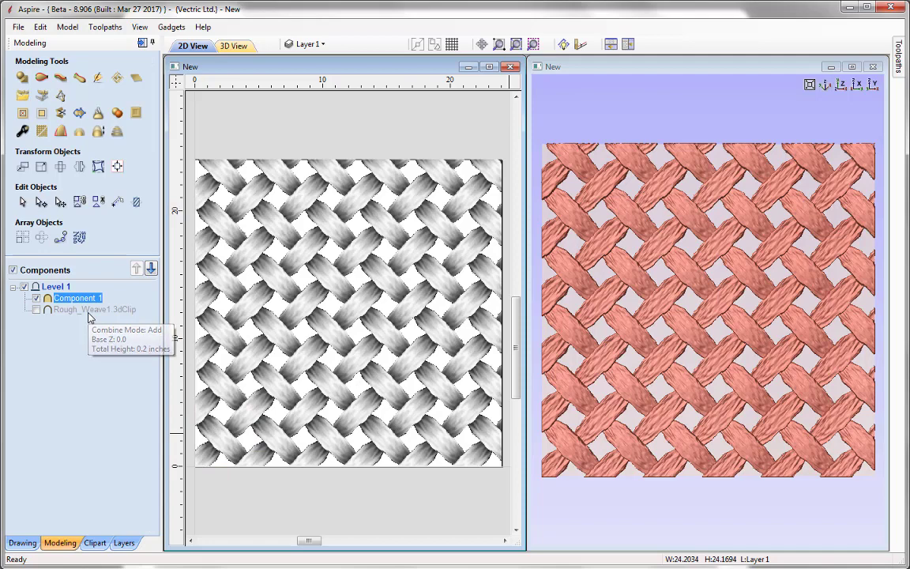
shift+click(89, 312)
key(Delete)
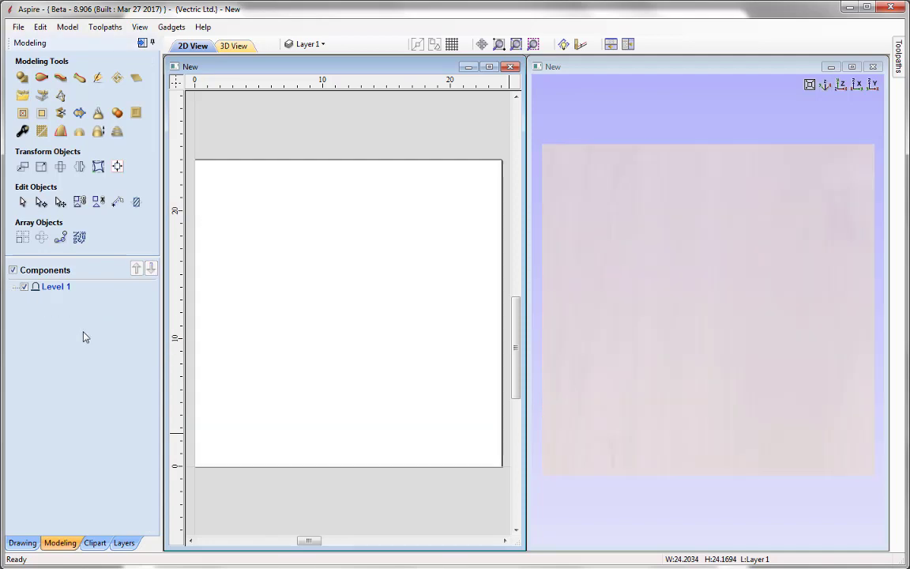
- Place the Diamond_Plate1 tile from the Texture Area Tiles clipart folder into the job
click(94, 543)
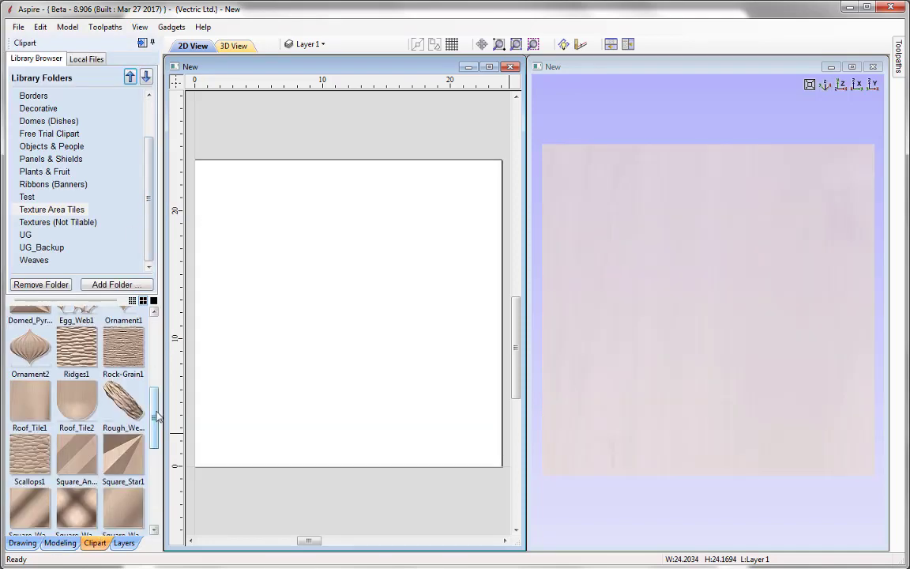
drag(154, 412, 154, 357)
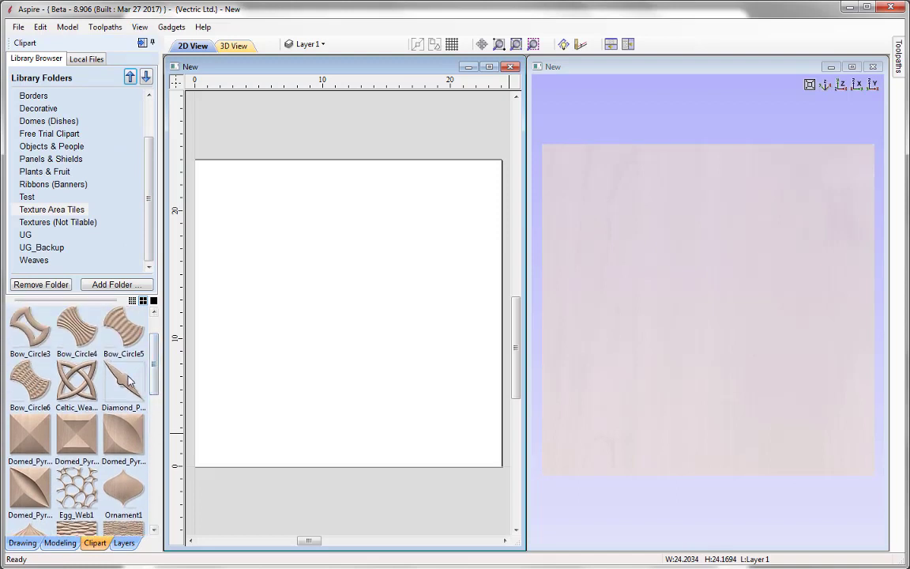
double_click(129, 381)
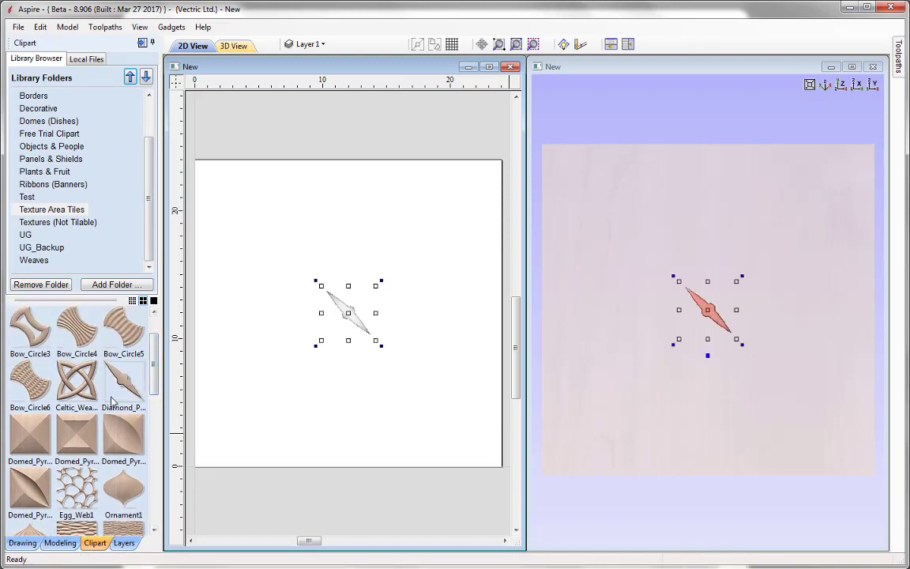
- Create a texture area from the diamond plate tile across the whole job
click(60, 543)
click(117, 78)
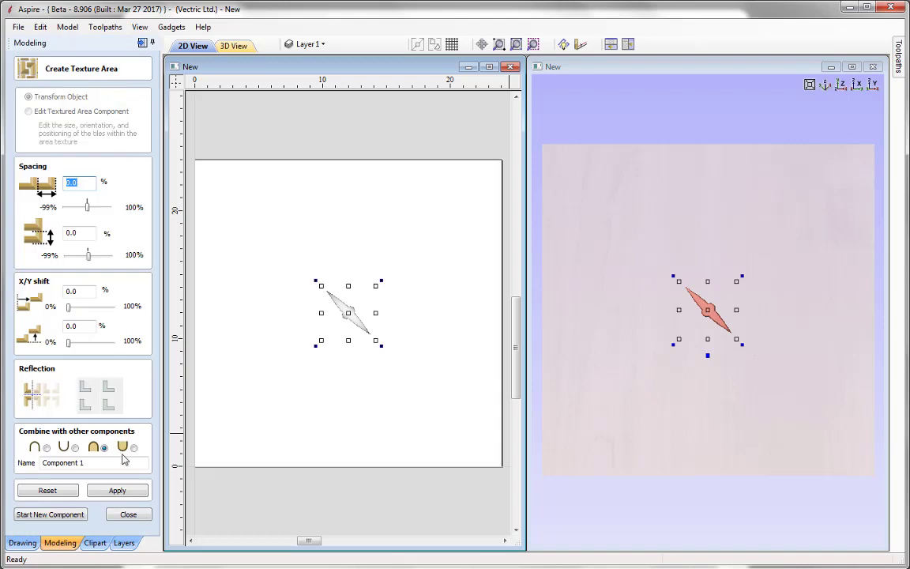
click(117, 491)
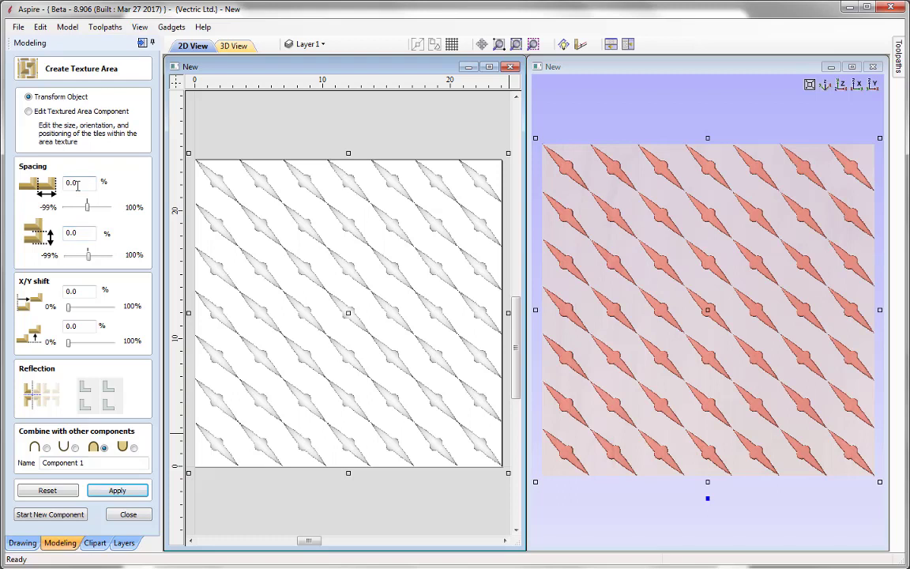
- Apply -50% horizontal spacing, a 50% Y shift and reflection of alternate tile columns to the diamond plate texture
double_click(76, 183)
text(-50)
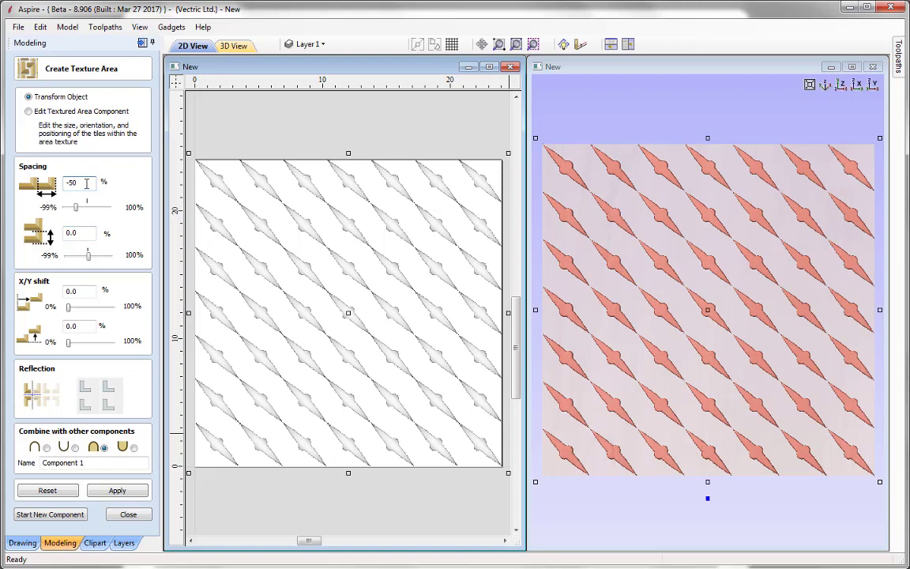
double_click(82, 327)
text(50)
click(123, 491)
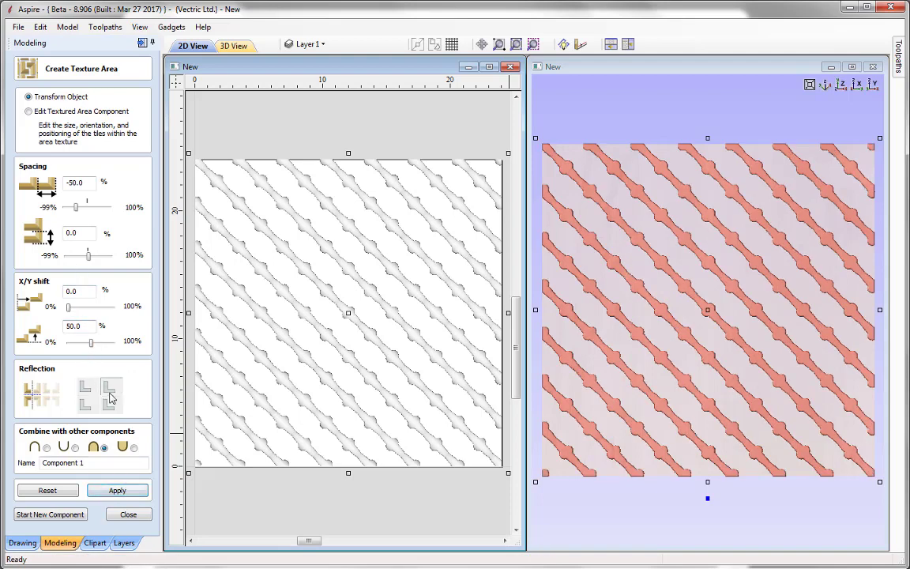
click(119, 491)
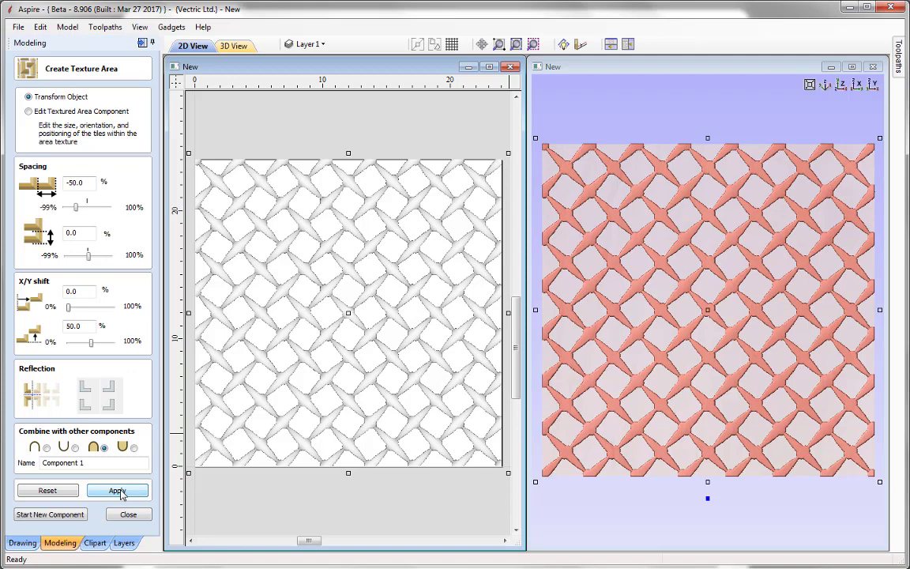
- Set the diamond plate texture's horizontal spacing to -33.3% and vertical spacing to 33.3%, and apply the settings
double_click(86, 183)
text(-)
key(BackSpace)
key(BackSpace)
text(-33.3)
key(Tab)
text(33.3)
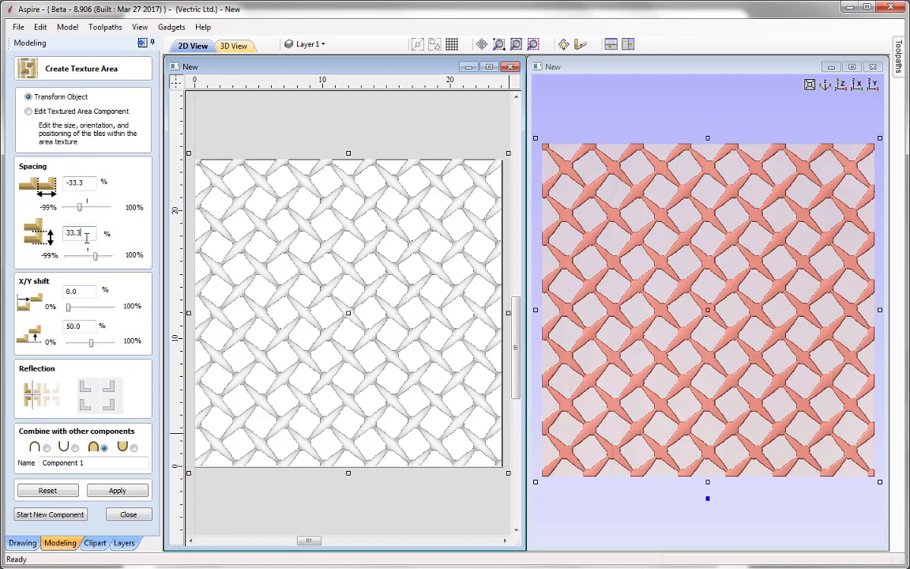
click(117, 491)
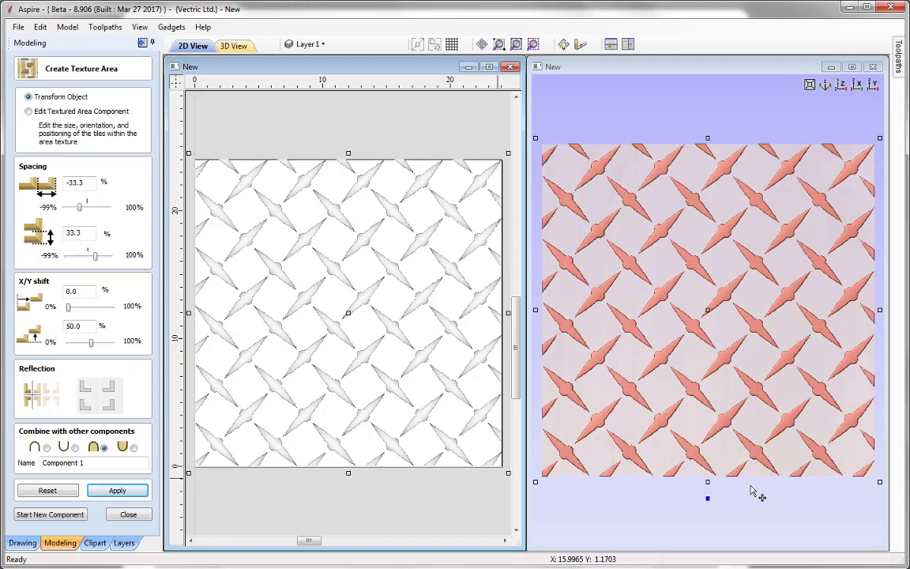
- Close the texture tool and delete the diamond plate texture together with the Diamond_Plate1 tile
click(315, 497)
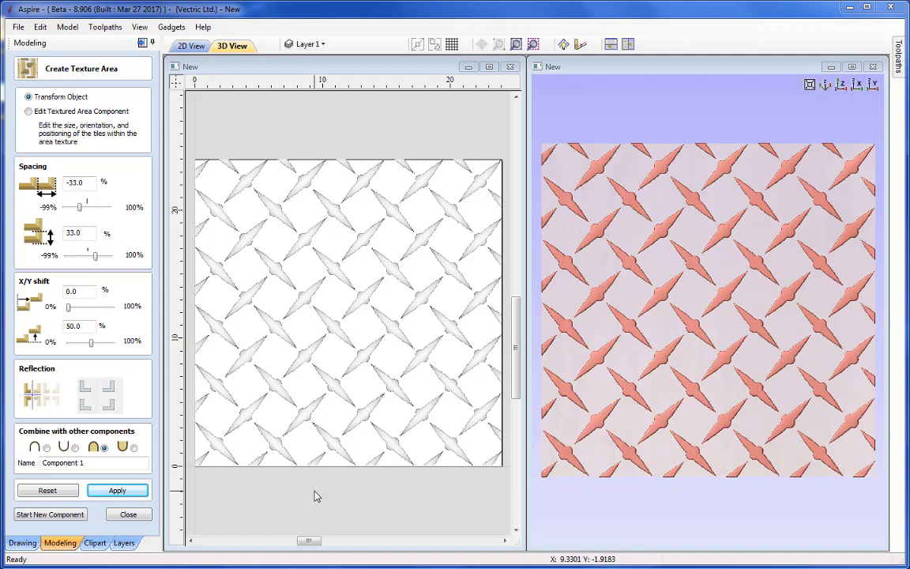
click(128, 514)
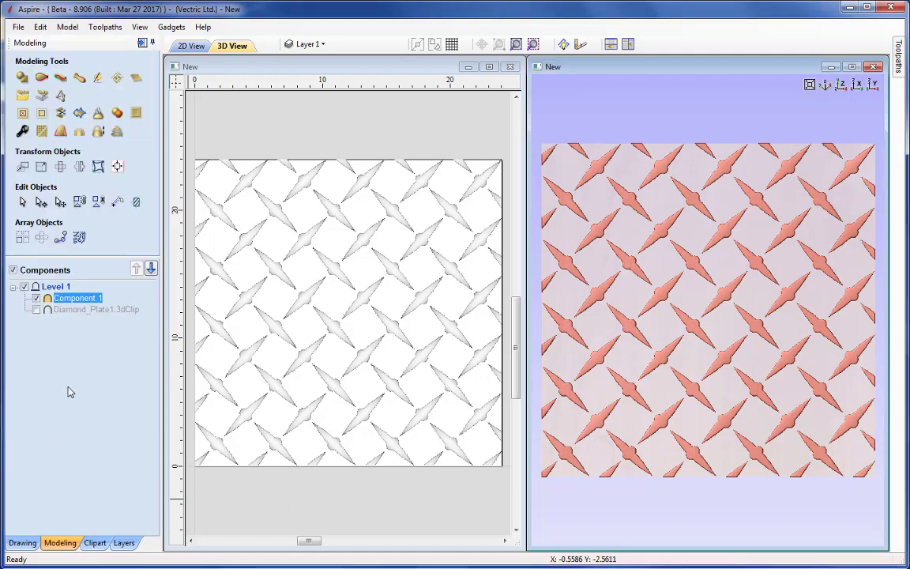
shift+click(79, 309)
key(Delete)
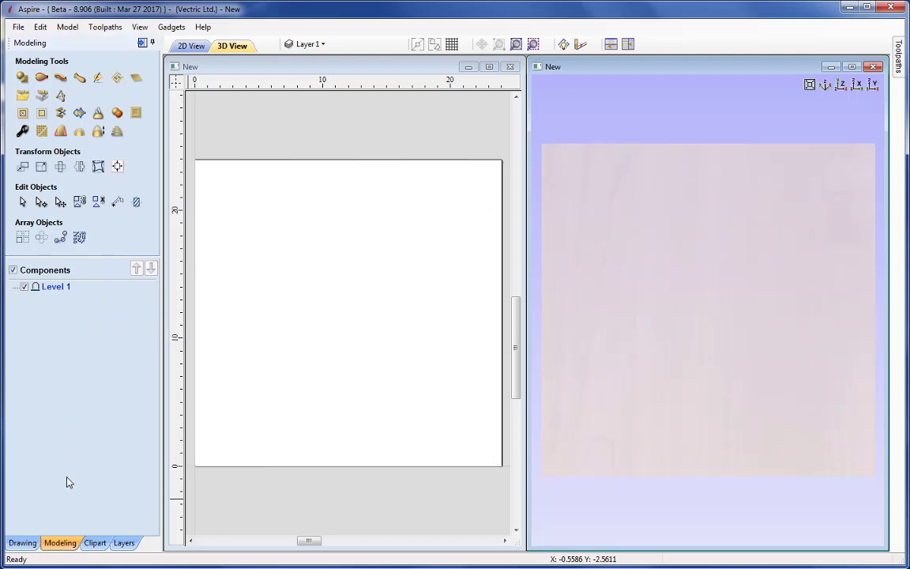
- Place the Wave_Tile1 tile from the Texture Area Tiles clipart folder into the job
click(96, 542)
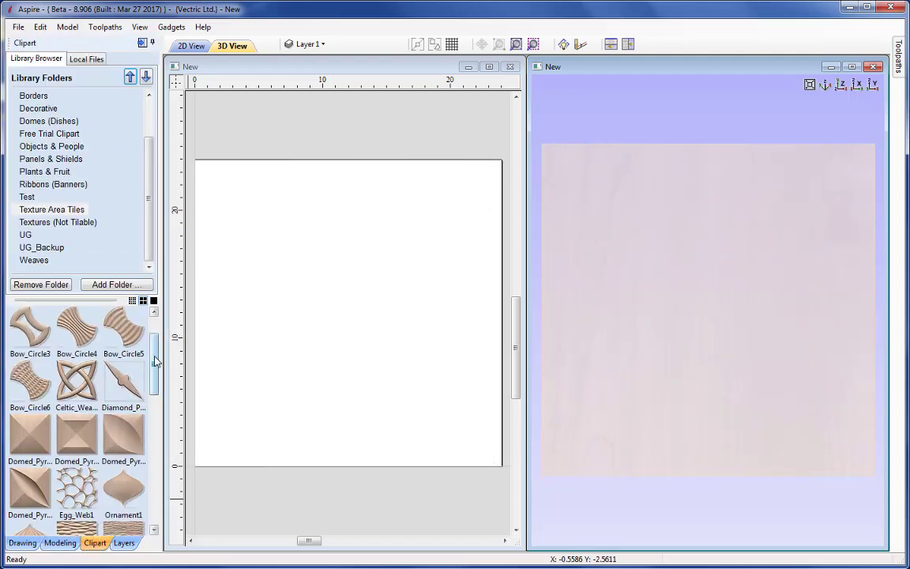
scroll(146, 356, down, 4)
scroll(155, 412, down, 5)
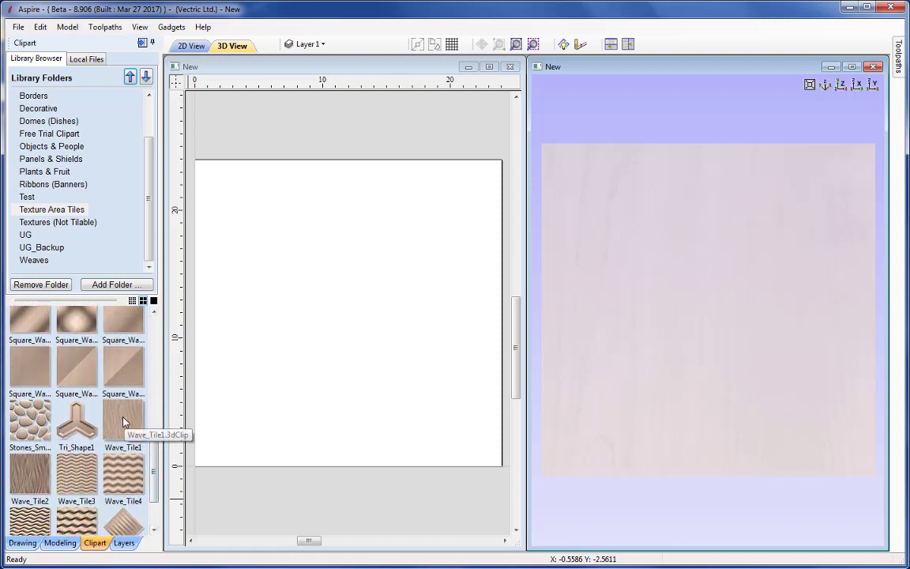
double_click(123, 424)
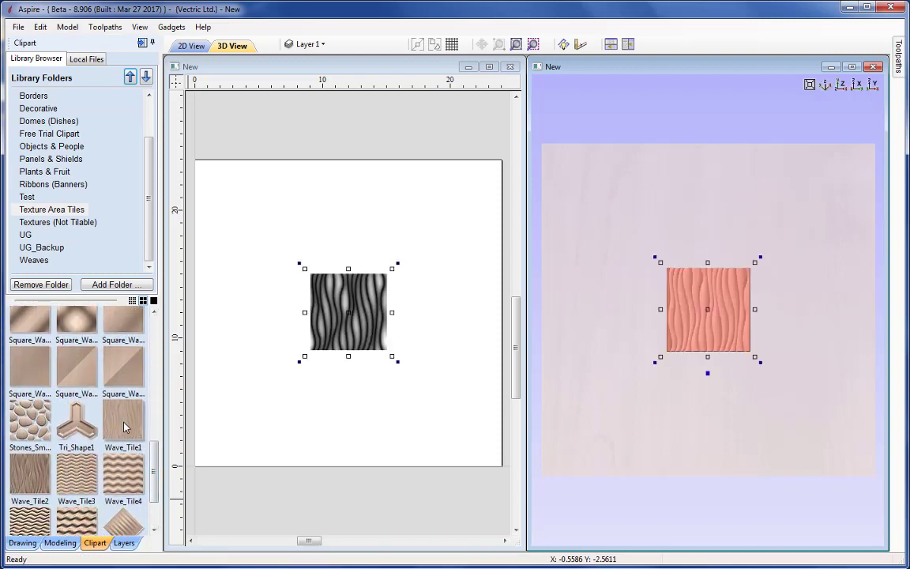
- Create a texture area from the wave tile across the whole job
click(63, 544)
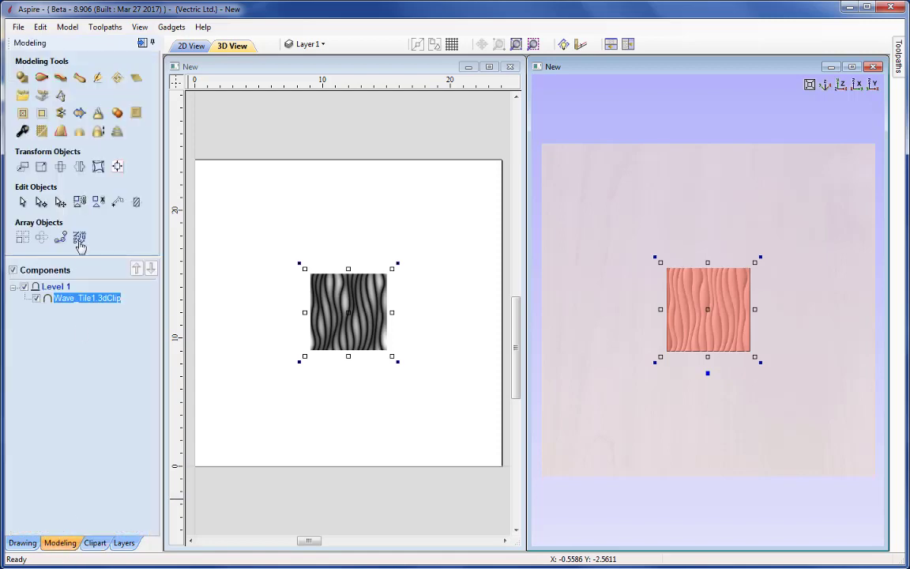
click(120, 78)
click(117, 491)
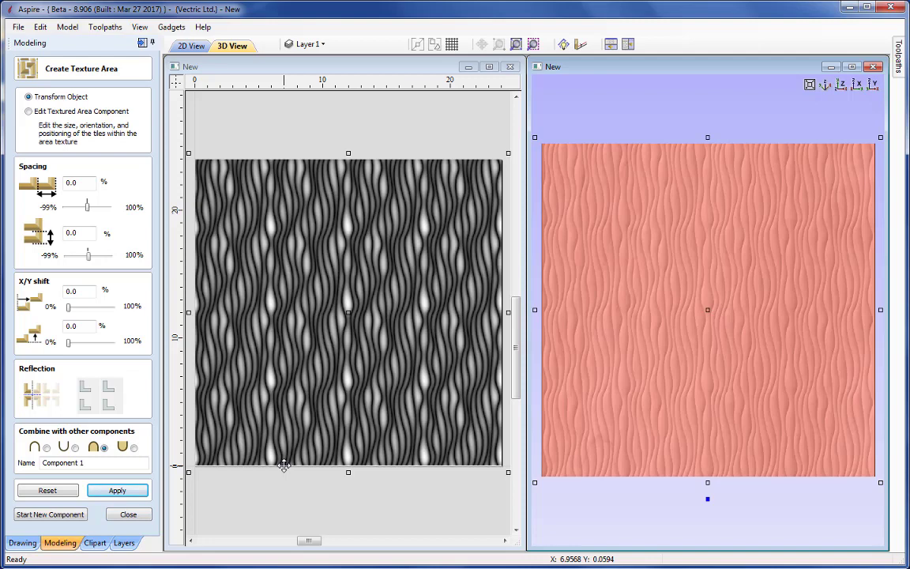
- Display the editable base tile of the wave texture area and close the texture tool
click(234, 492)
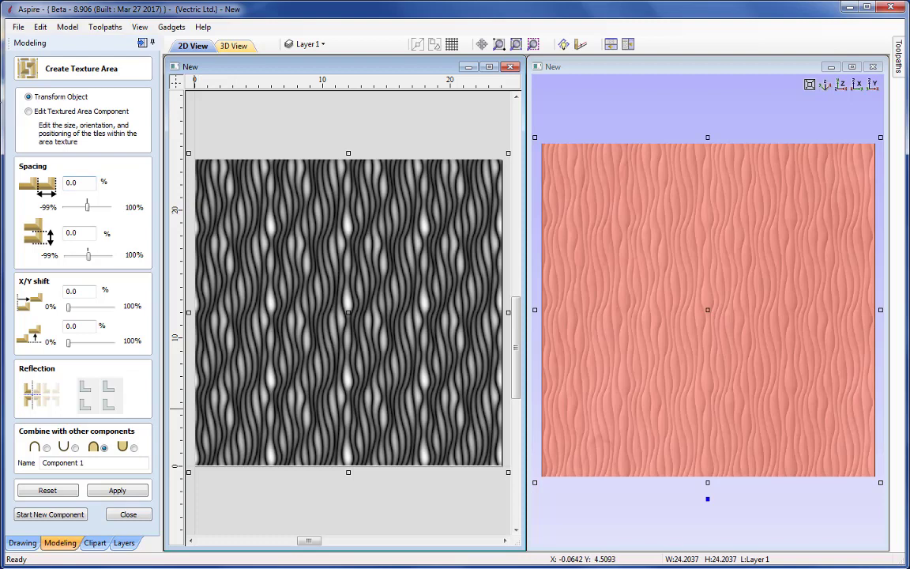
click(28, 112)
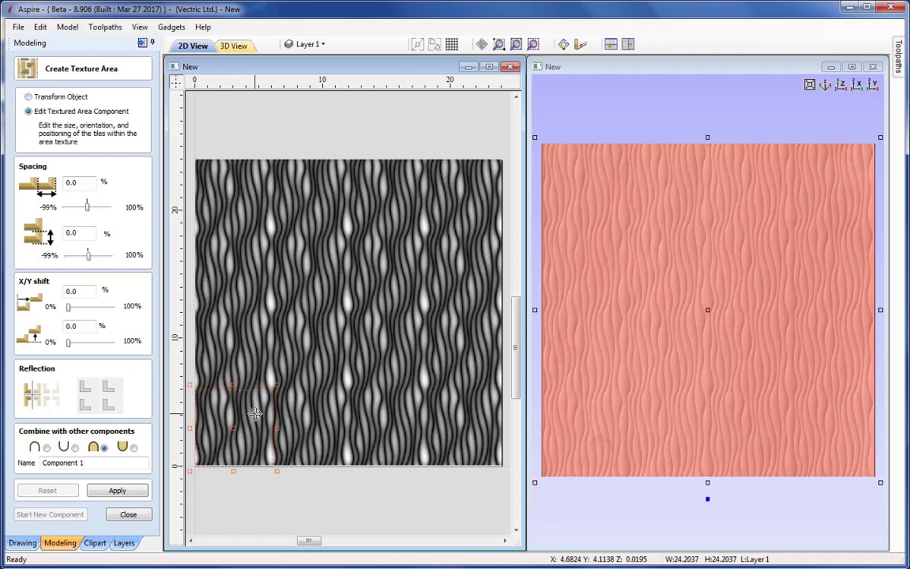
click(138, 515)
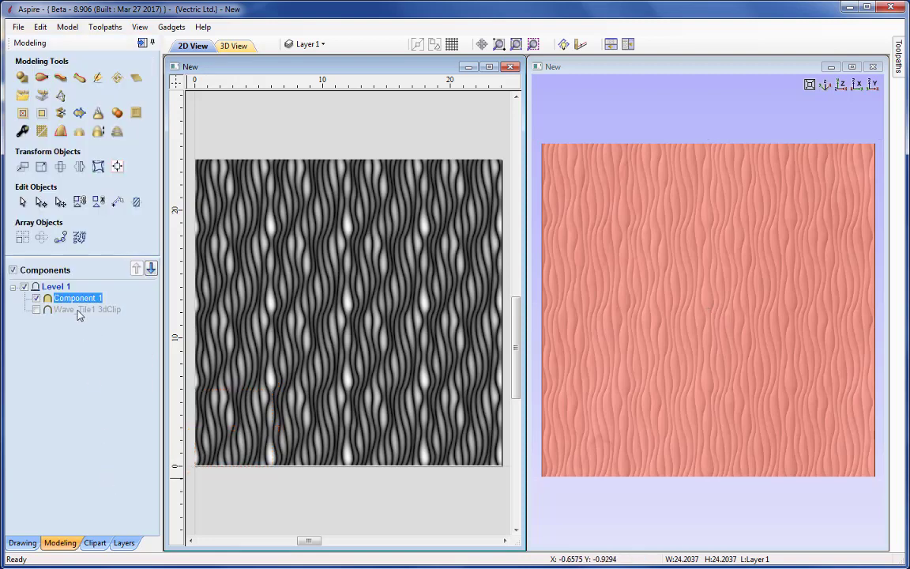
- Rotate the whole wave texture component by 90 degrees about its centre and close the Rotate tool
mouse_move(72, 303)
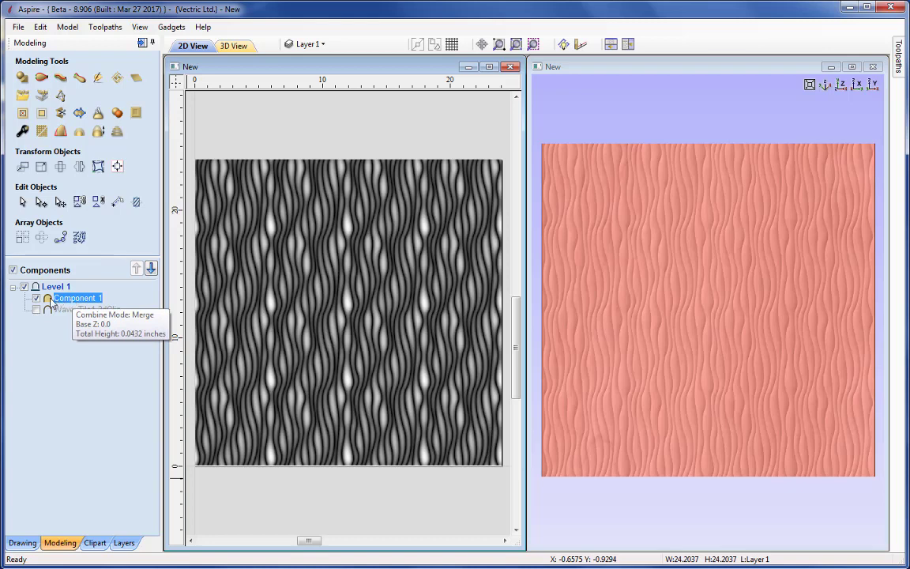
click(61, 168)
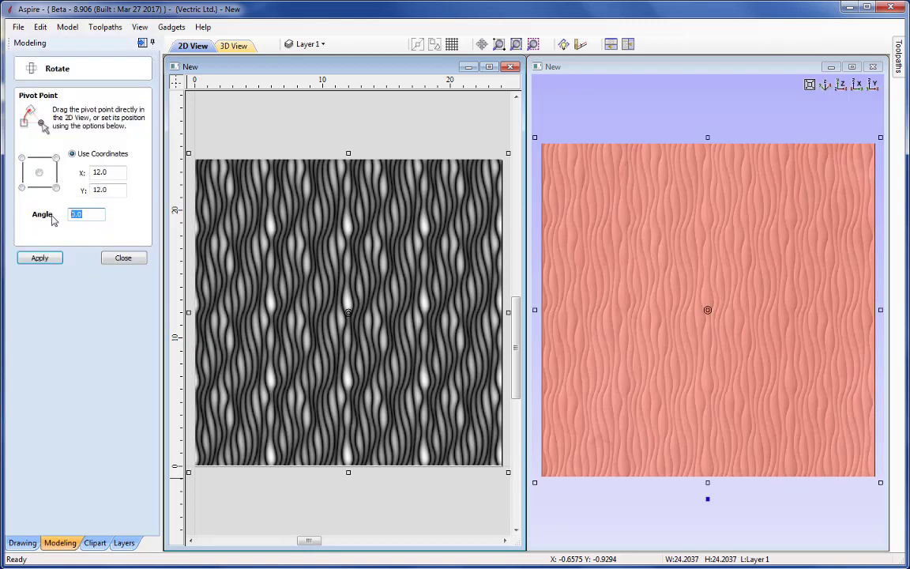
text(90)
click(39, 259)
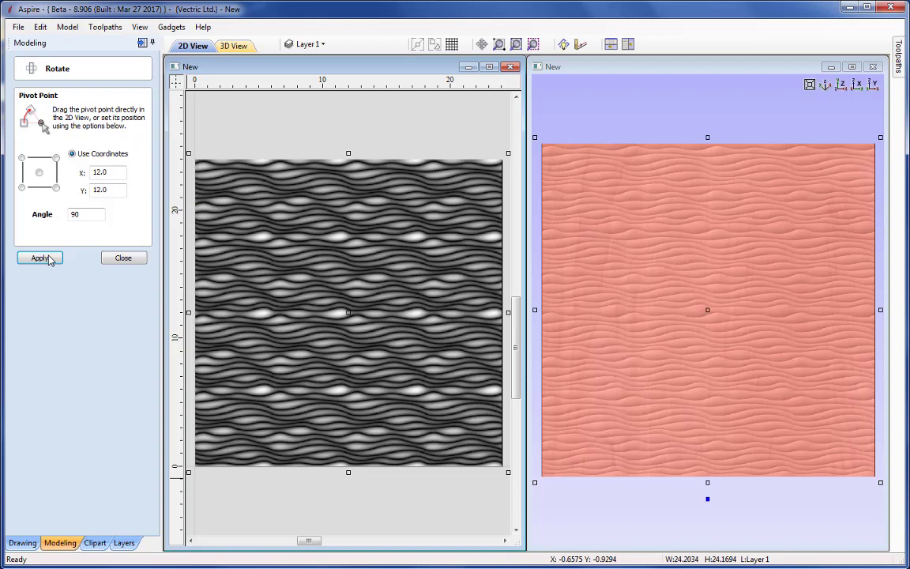
click(49, 260)
click(125, 258)
- Delete the rotated wave texture component, then make the hidden Wave_Tile1 tile visible and select it
right_click(48, 302)
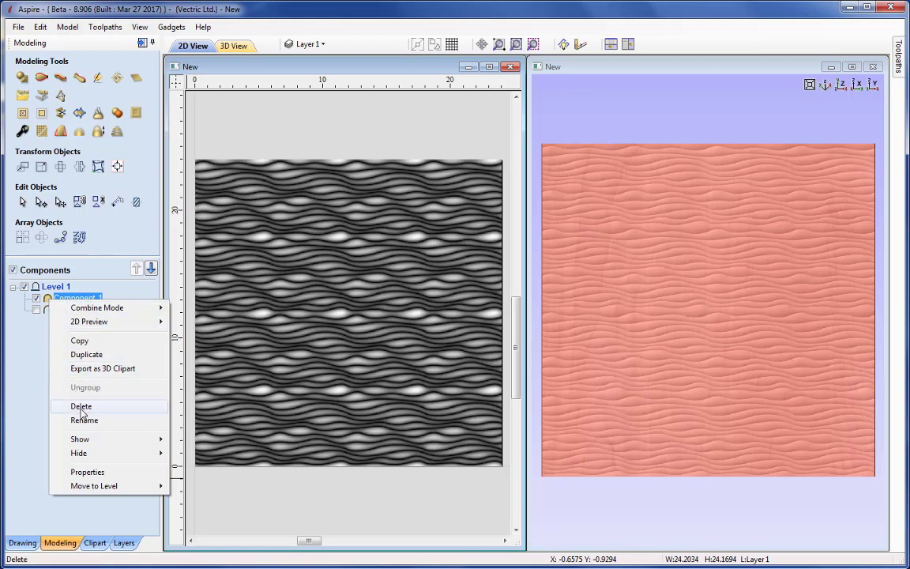
click(83, 406)
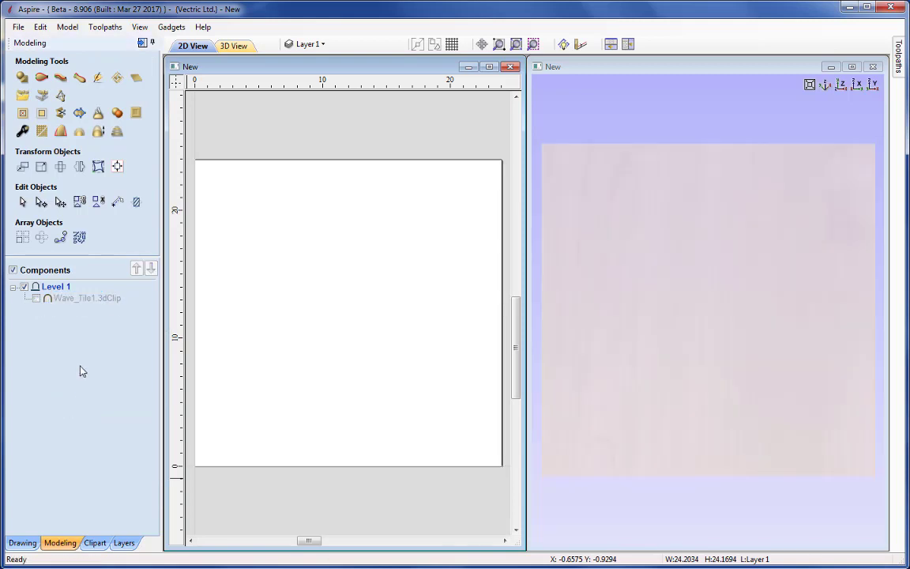
click(61, 300)
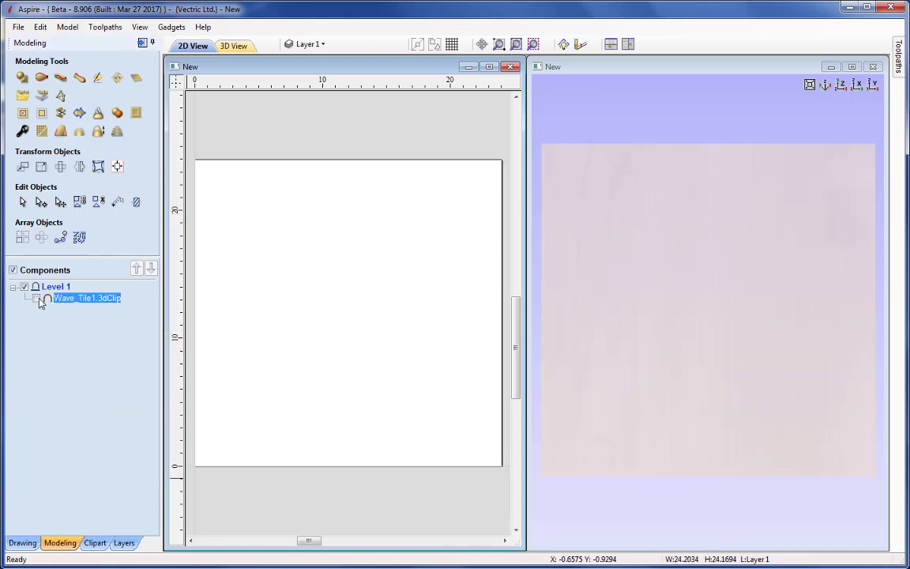
click(36, 298)
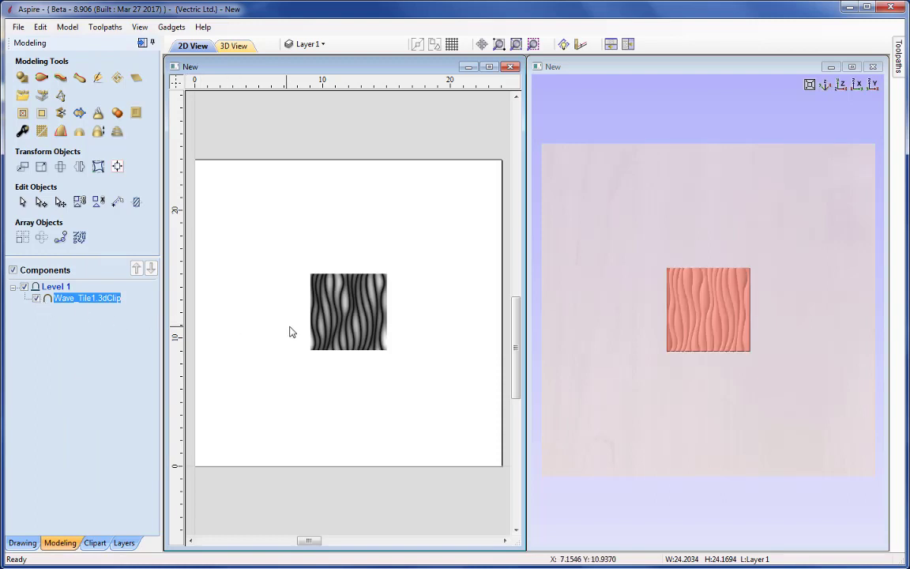
click(348, 331)
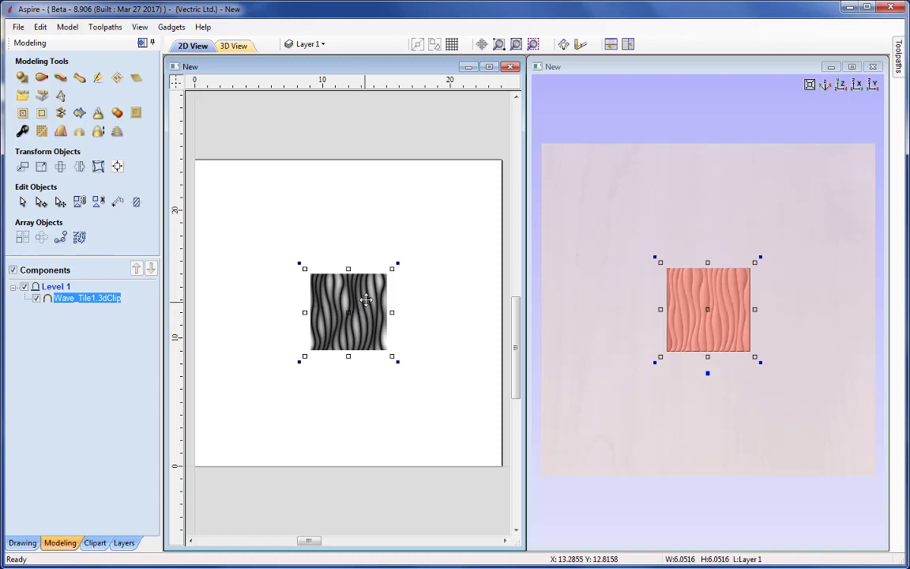
- Rotate the wave tile by 90 degrees about its centre and close the Rotate tool
click(79, 166)
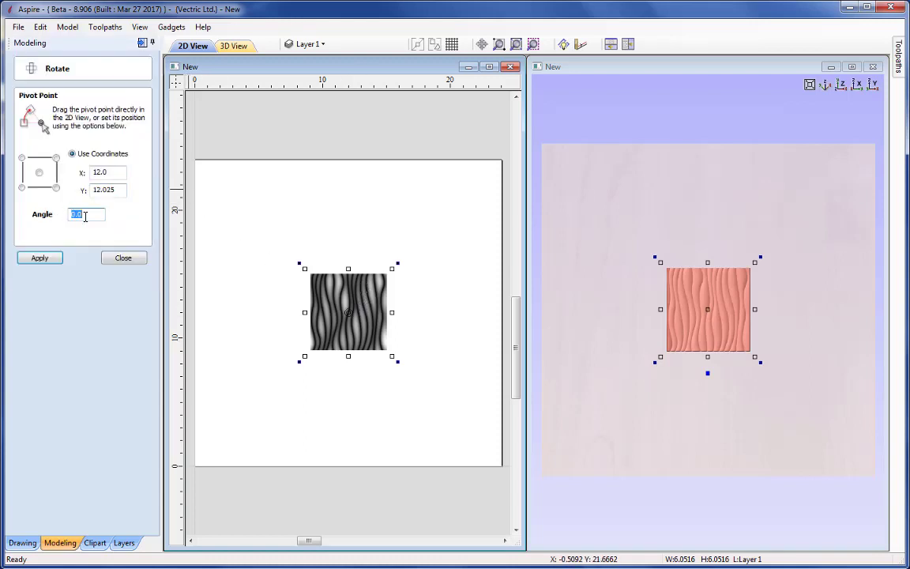
text(90)
click(55, 256)
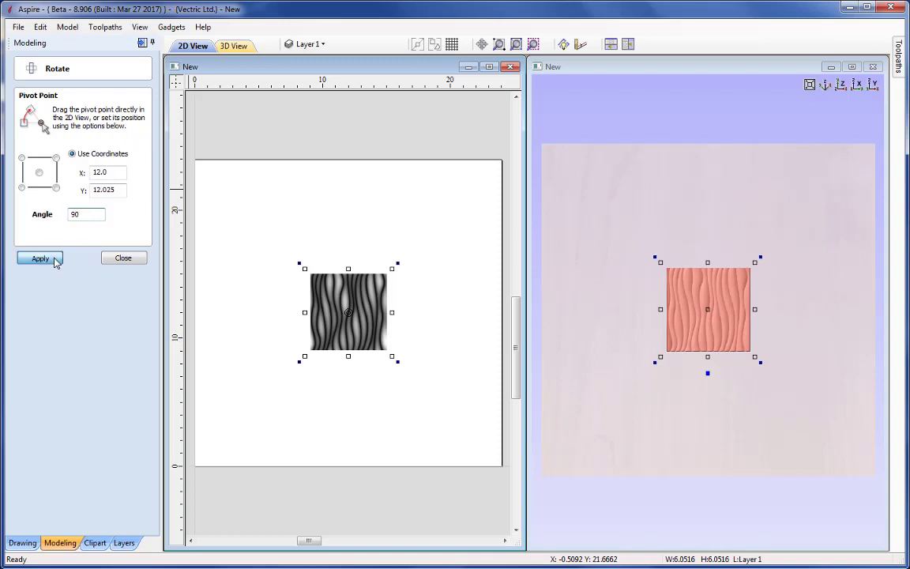
click(125, 258)
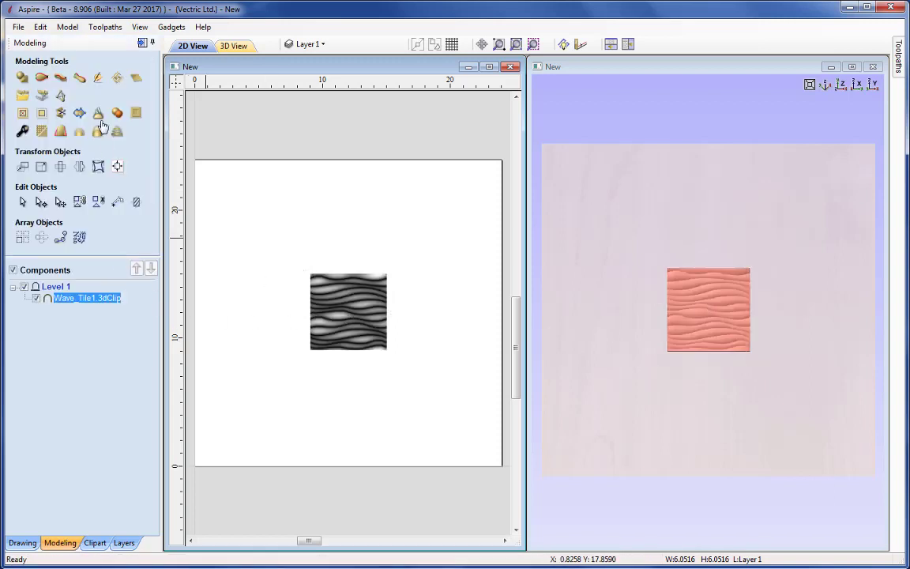
- Create a texture area across the job from the rotated, unbaked wave tile and close the texture tool
click(116, 79)
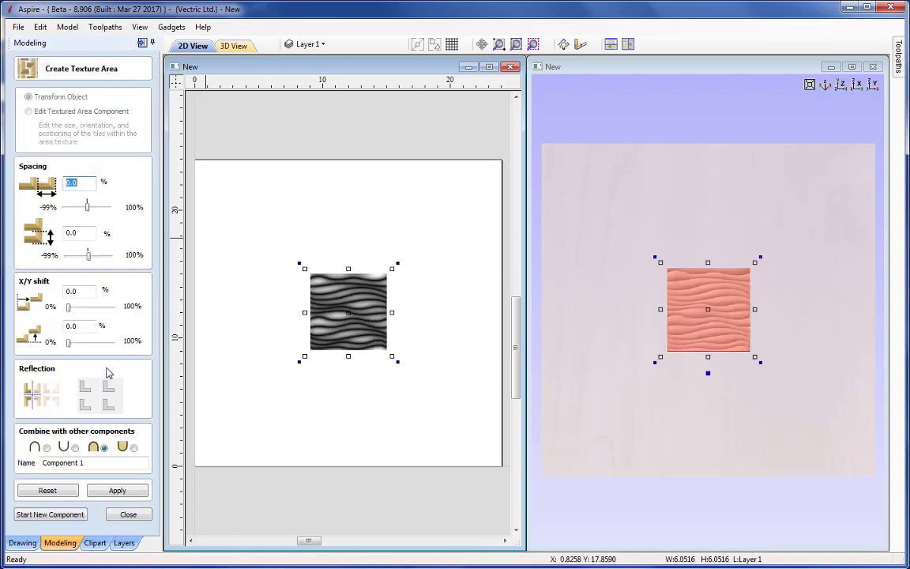
click(116, 491)
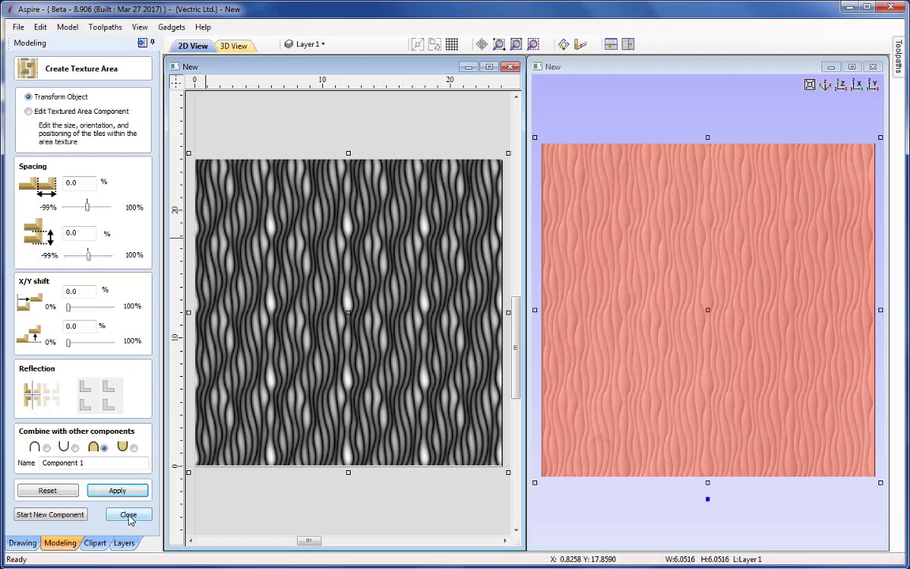
click(128, 515)
- Delete the new wave texture component, then show the hidden Wave_Tile1 tile again and select it
right_click(53, 308)
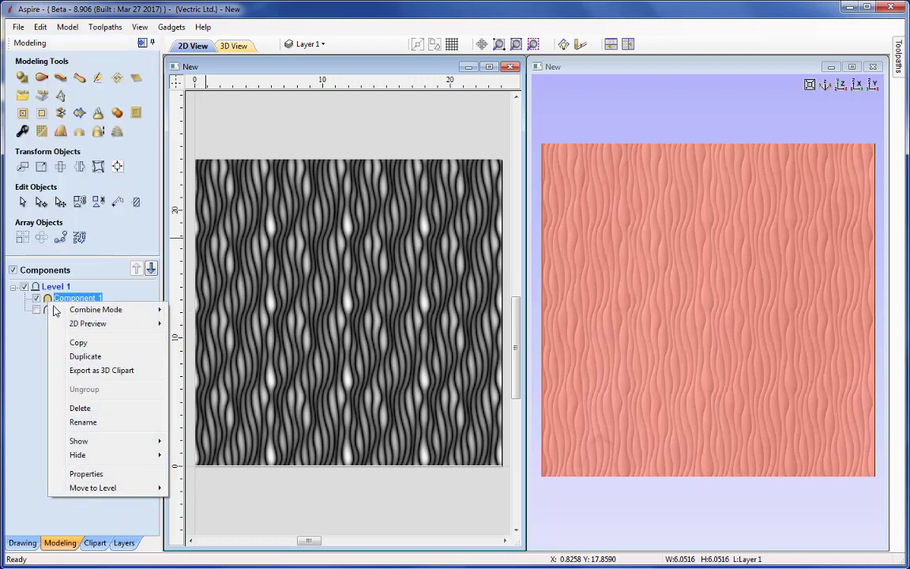
click(80, 408)
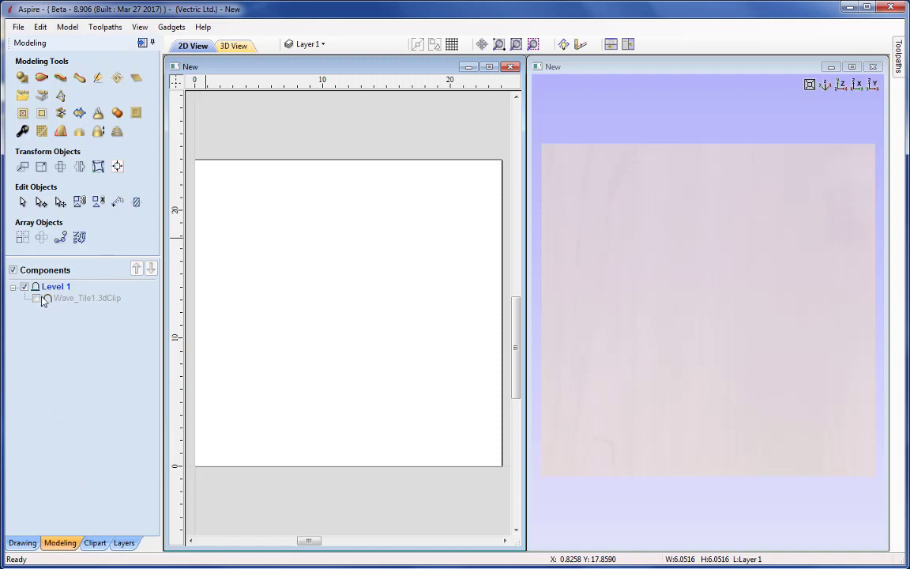
click(37, 298)
click(58, 298)
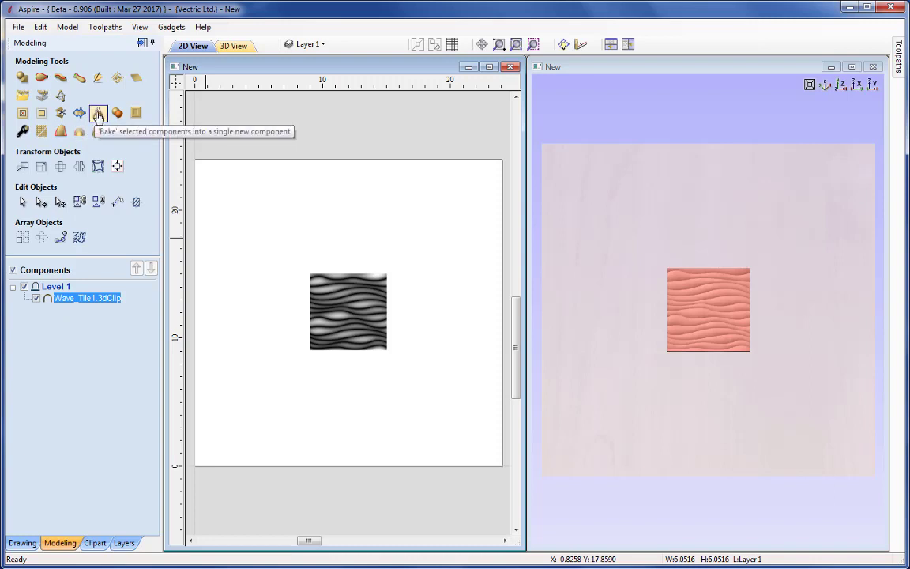
- Bake the rotated wave tile into a new component, create a texture area from it and close the texture tool
click(98, 114)
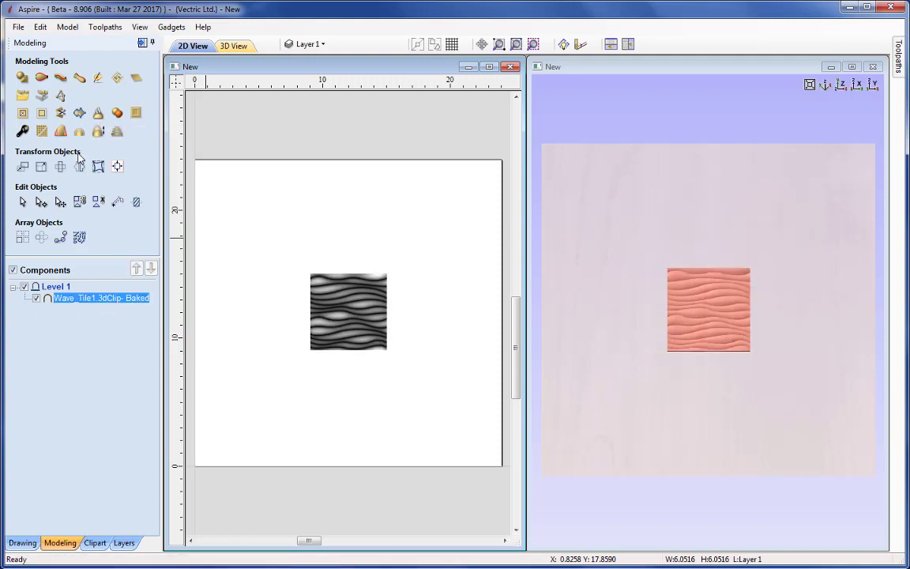
click(117, 77)
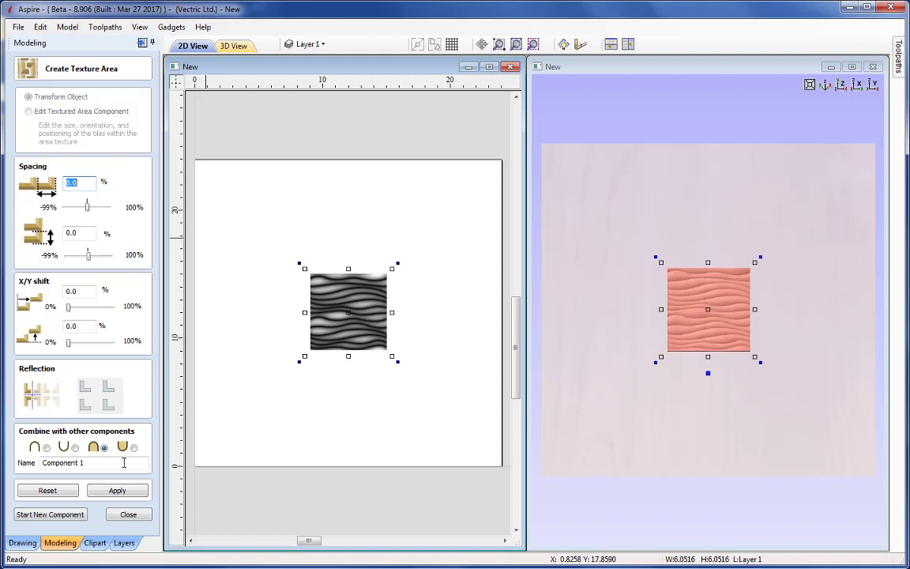
click(116, 492)
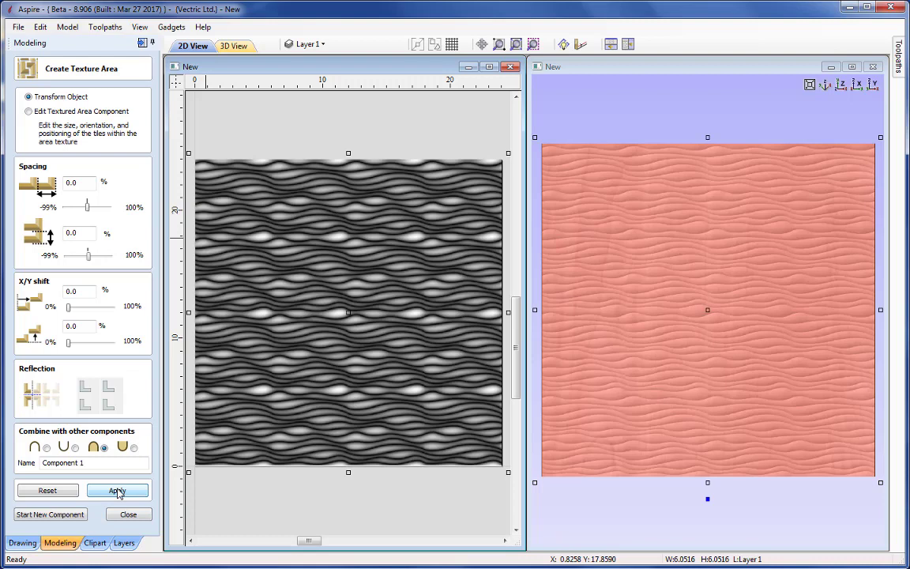
click(117, 490)
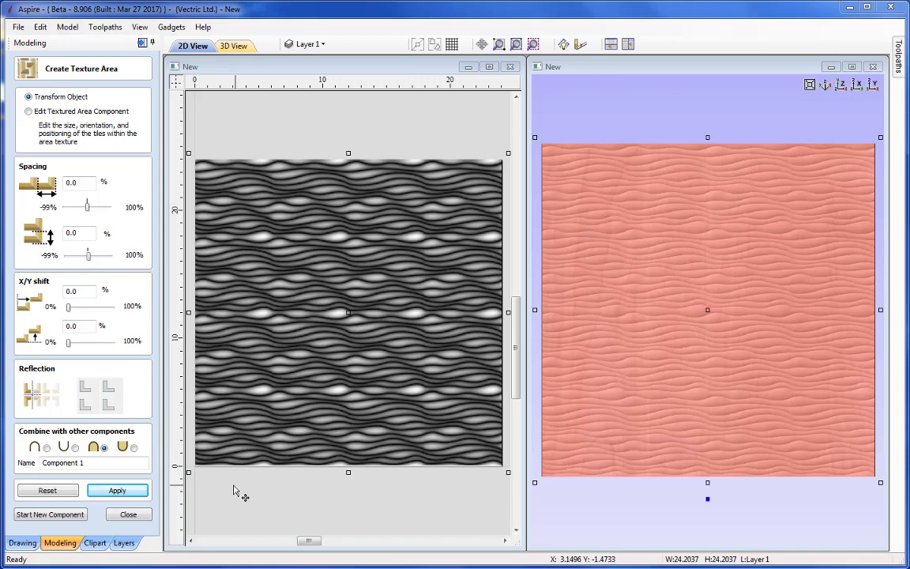
click(141, 517)
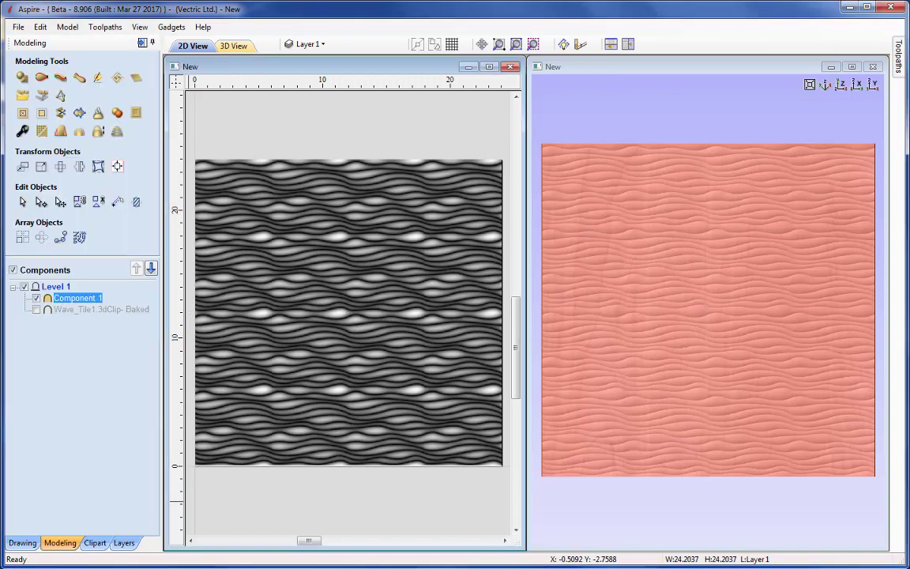
- Start a new single-sided job of 24 x 24 x 0.75 inches, discarding the changes to the current one
click(19, 27)
click(30, 38)
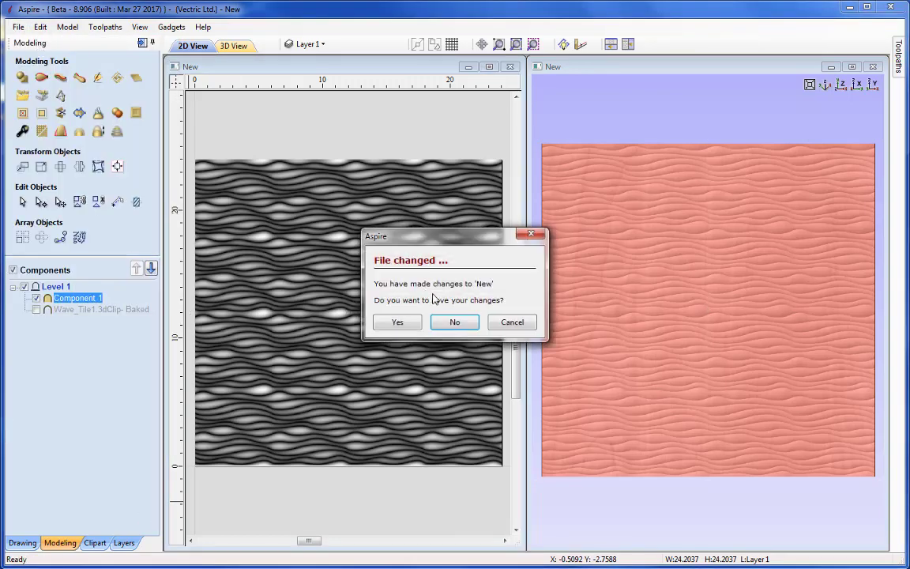
click(455, 321)
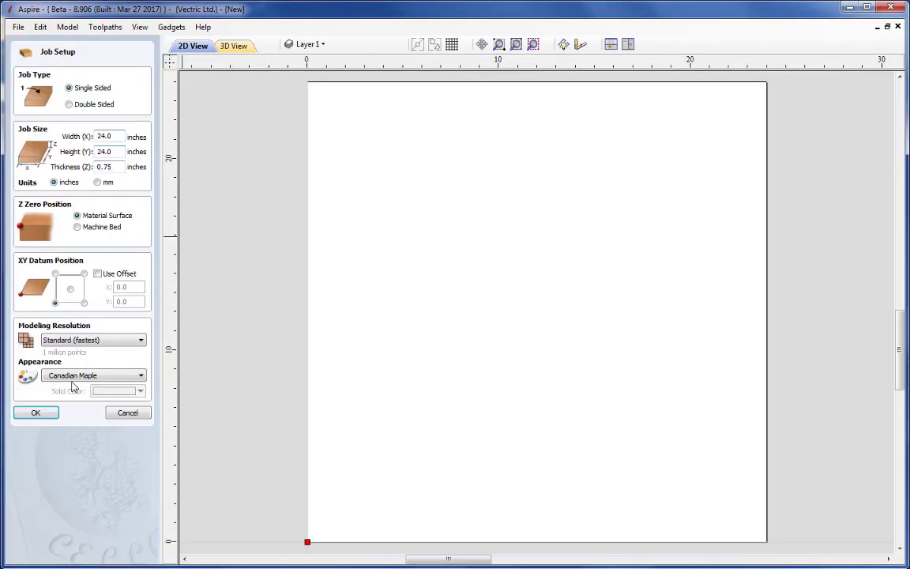
click(49, 413)
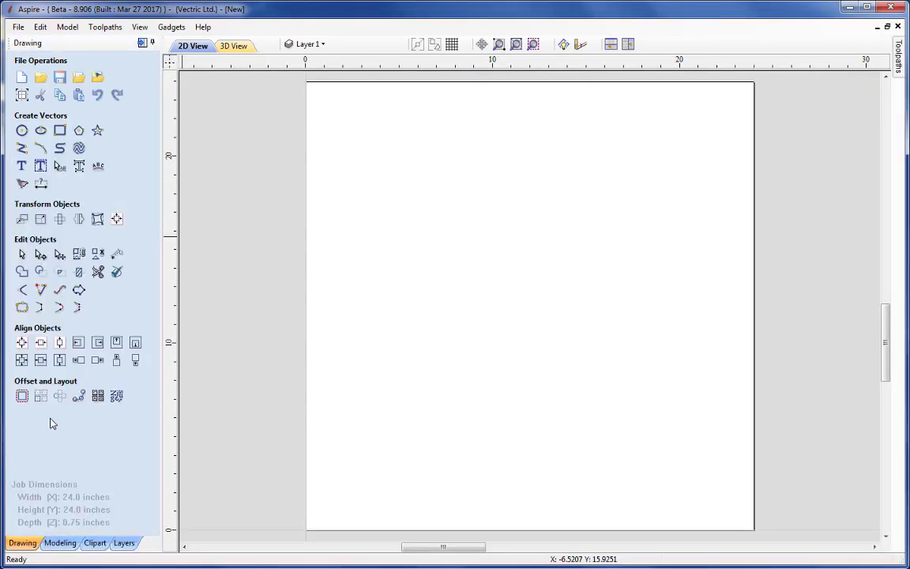
- Import Stone_Wall.jpg as a component from the bitmap image and show the 2D and 3D views side by side
click(60, 542)
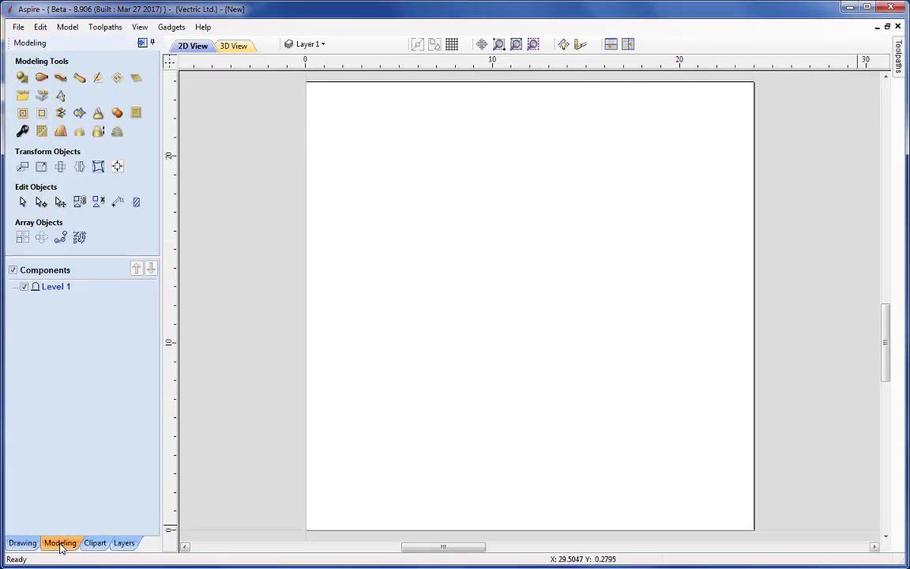
click(42, 95)
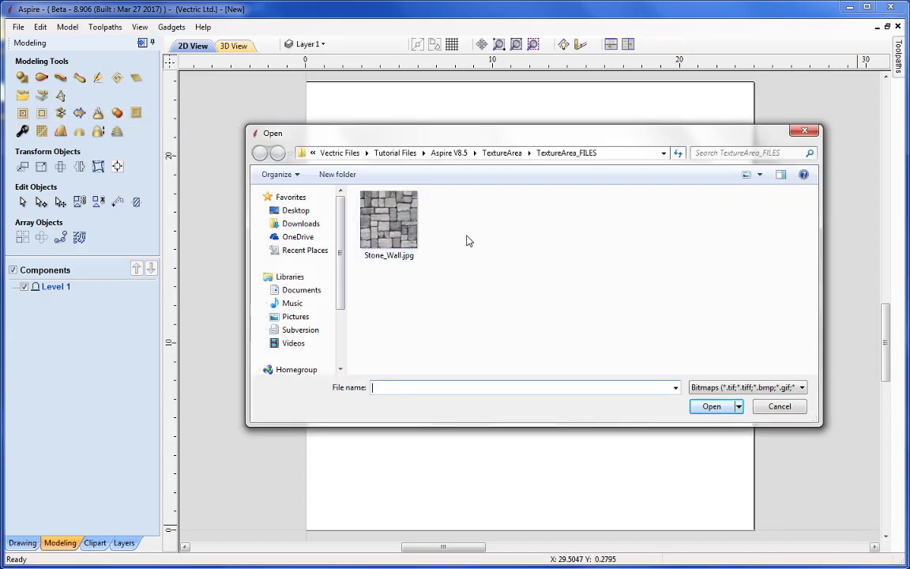
click(391, 225)
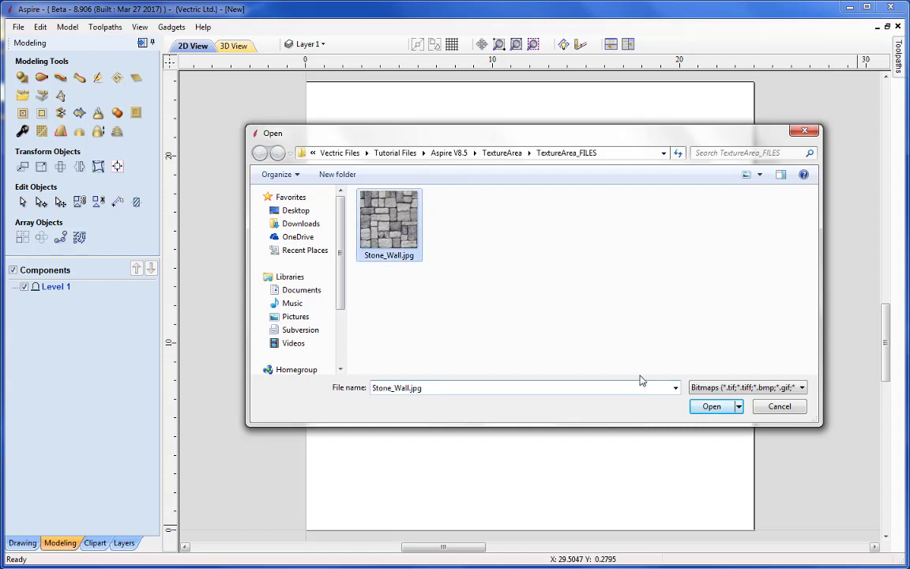
click(719, 406)
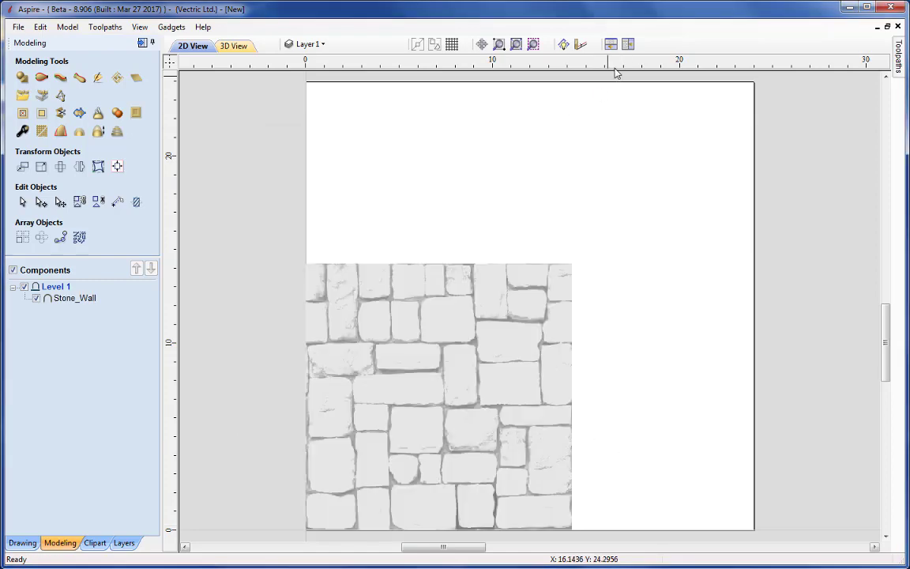
click(628, 45)
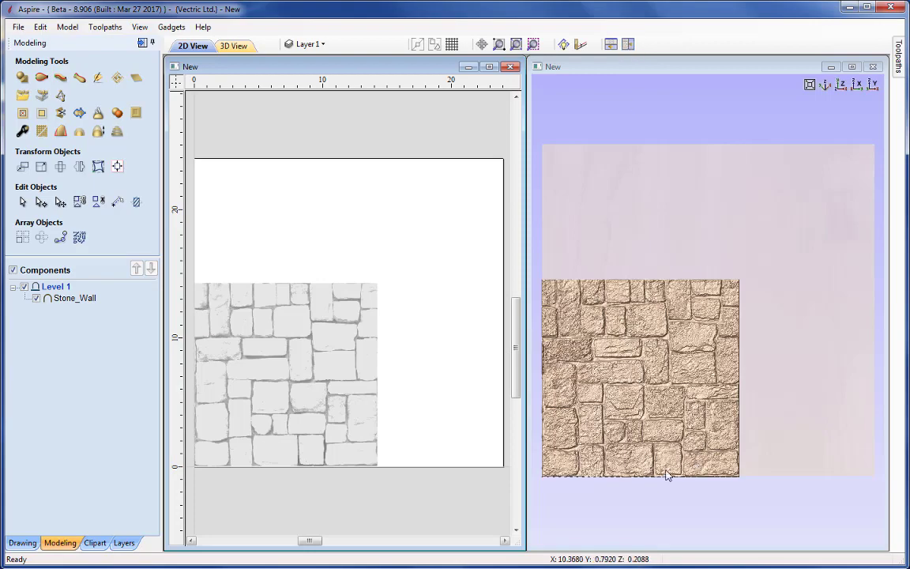
- Scale the Stone_Wall component down proportionally to about 8.2 x 8.2 inches, keeping it at the job's lower-left corner
click(361, 441)
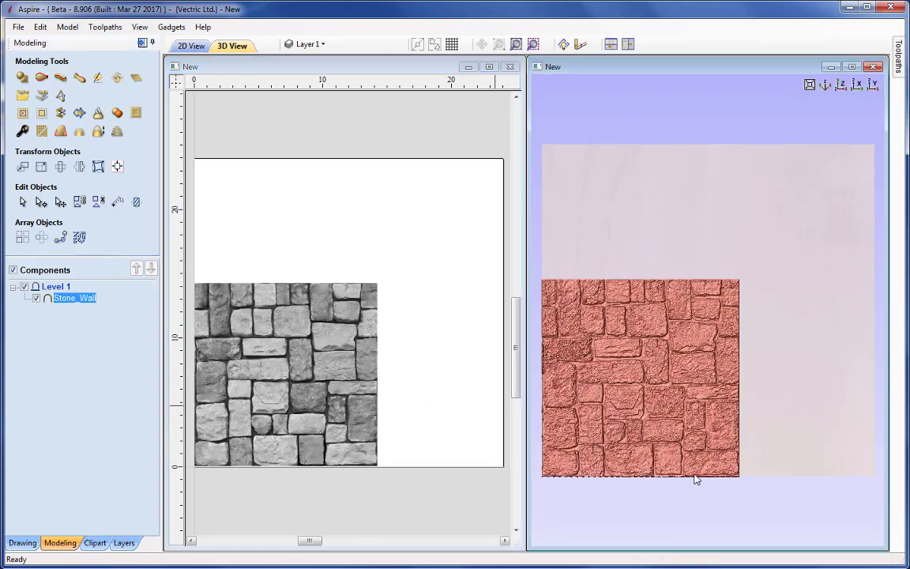
drag(695, 477, 707, 370)
scroll(697, 367, up, 3)
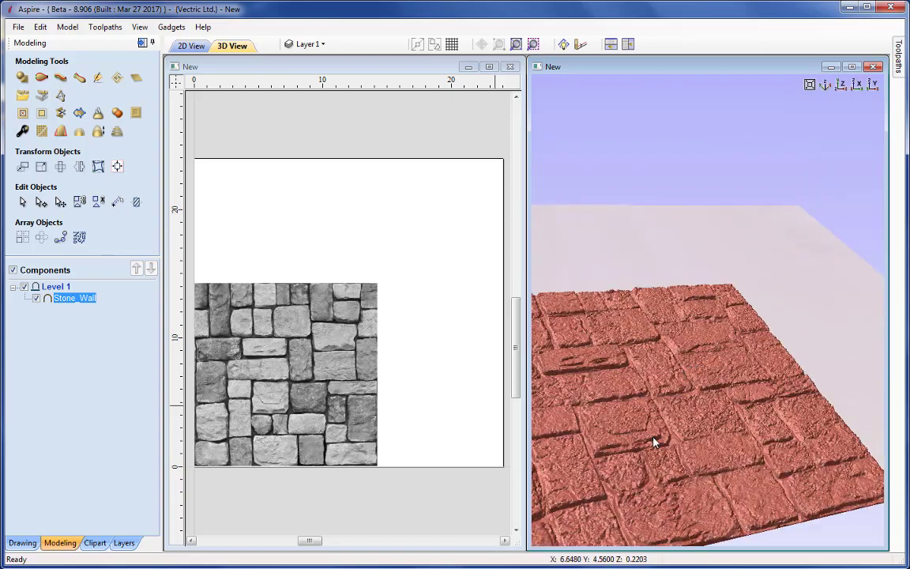
drag(654, 442, 692, 399)
scroll(702, 362, down, 5)
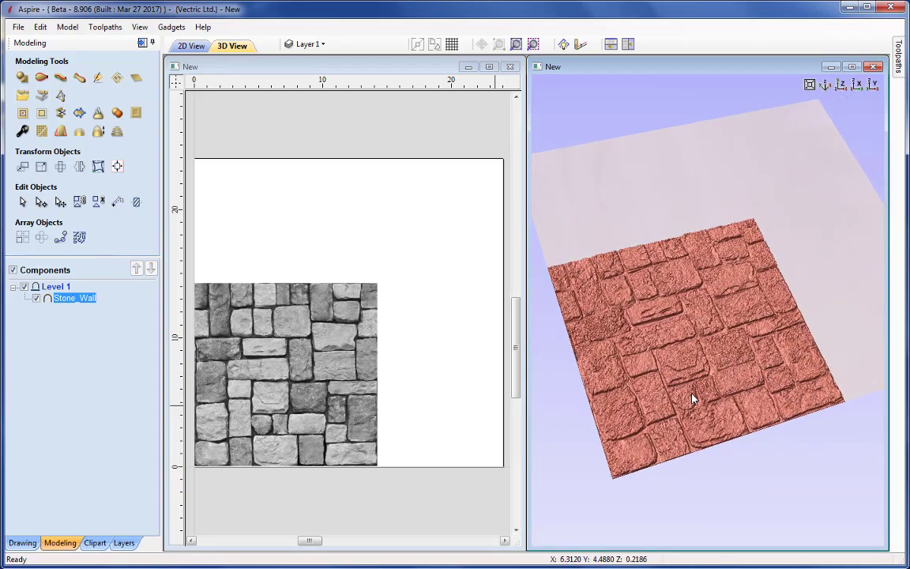
scroll(692, 395, up, 3)
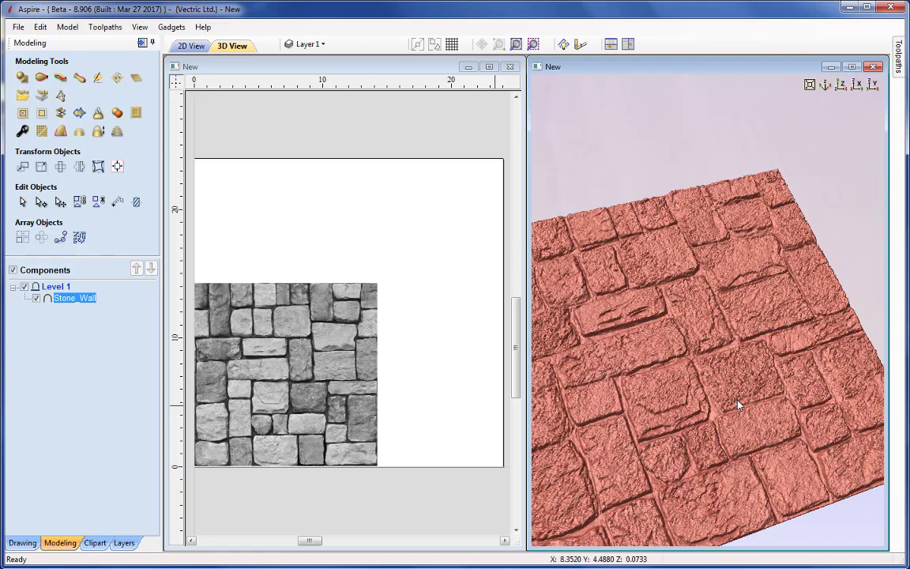
click(311, 366)
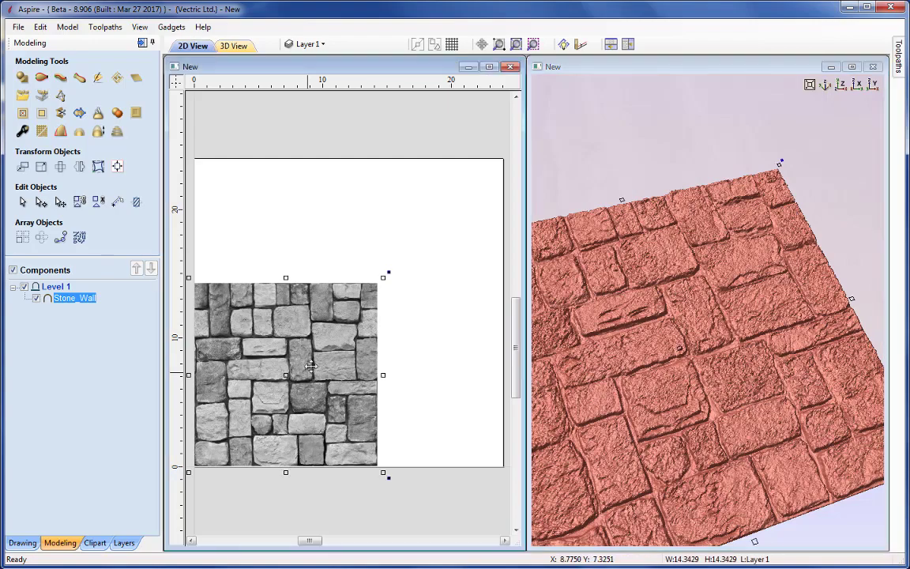
drag(383, 278, 304, 357)
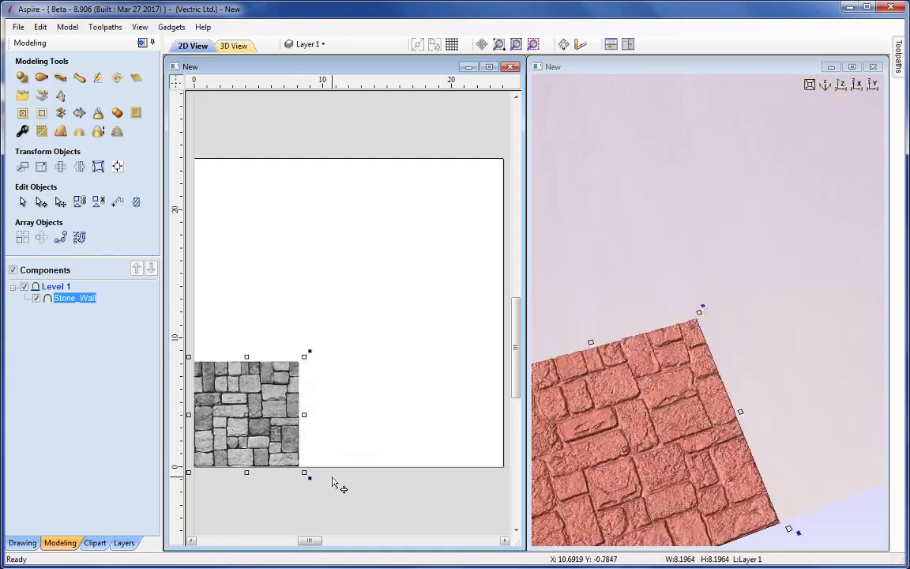
- Smooth the Stone_Wall component at about a quarter of the smoothing range with transparency preserved
click(43, 133)
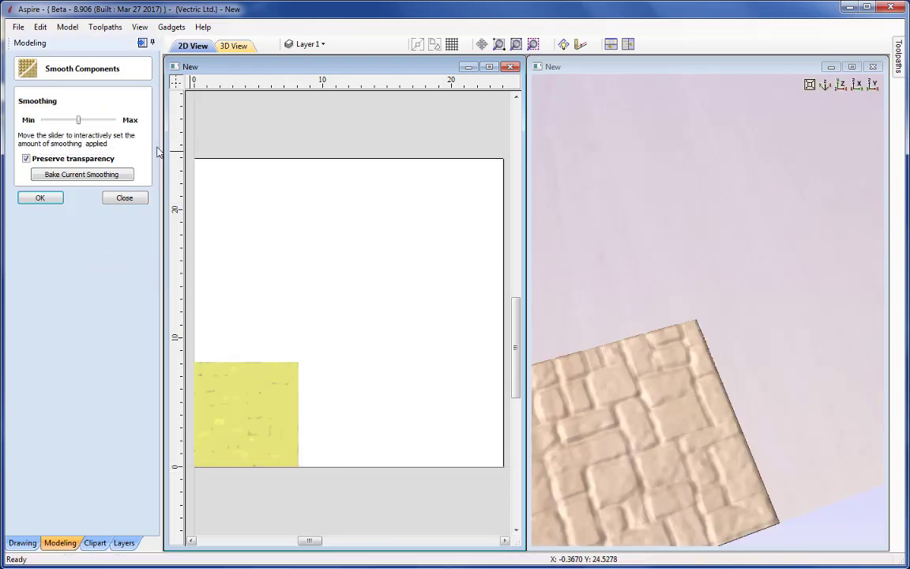
drag(79, 120, 60, 122)
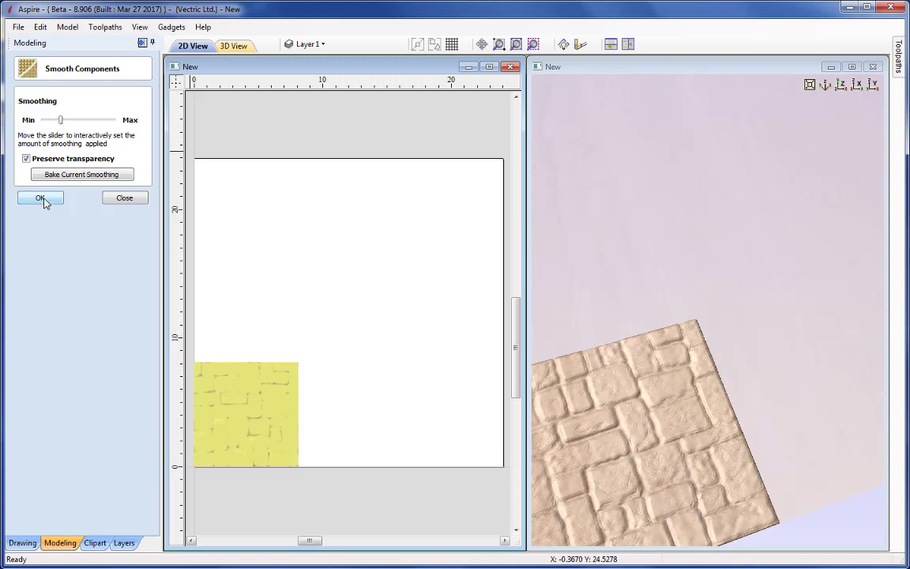
click(42, 198)
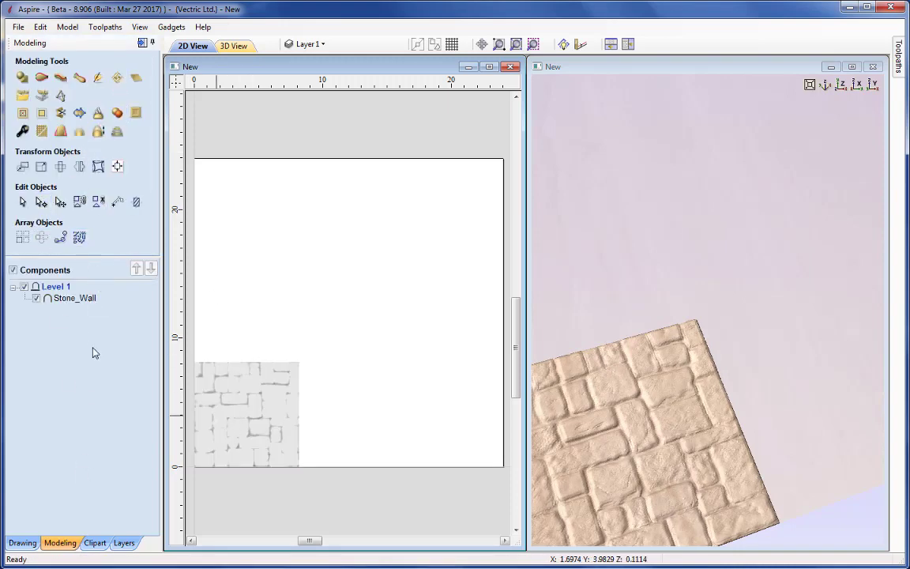
- Create a texture area across the whole job from the smoothed Stone_Wall tile and inspect the seams between tiles
click(78, 301)
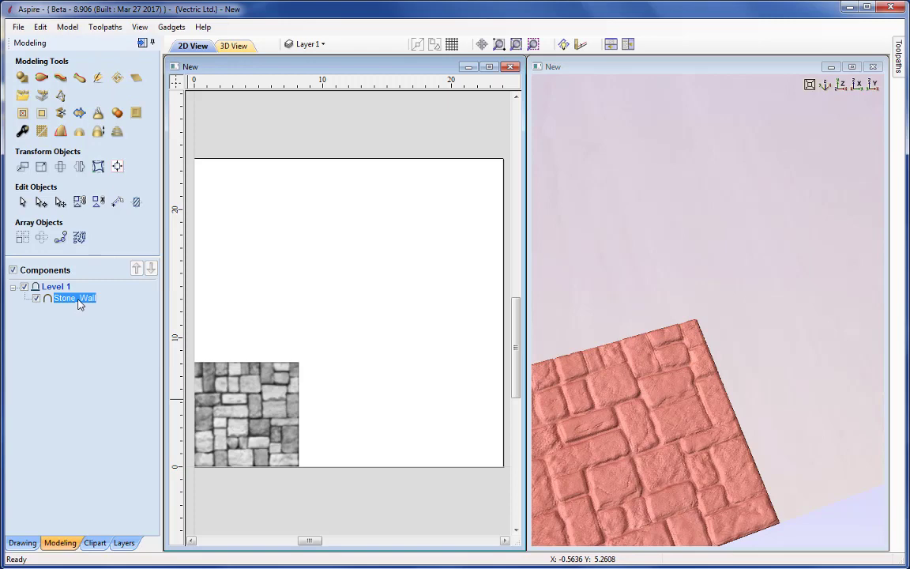
click(117, 79)
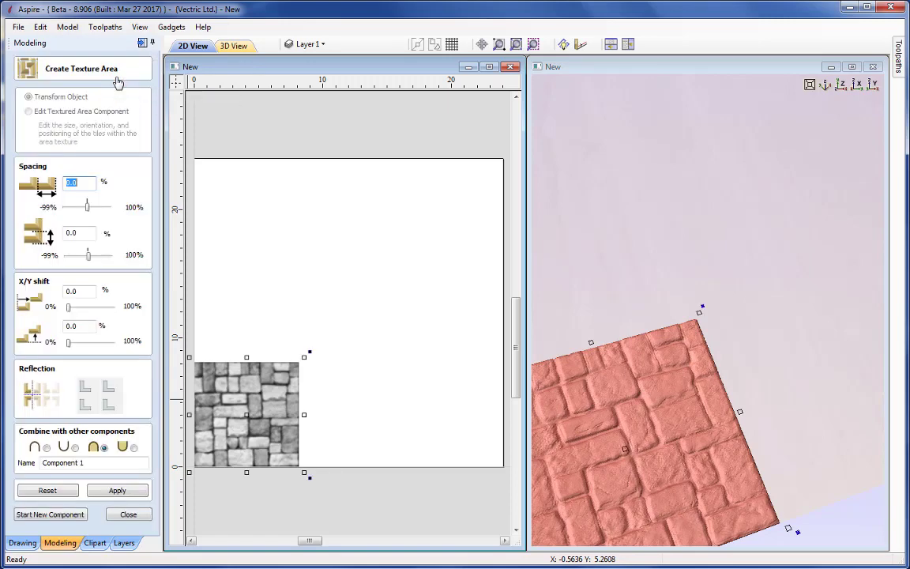
click(121, 492)
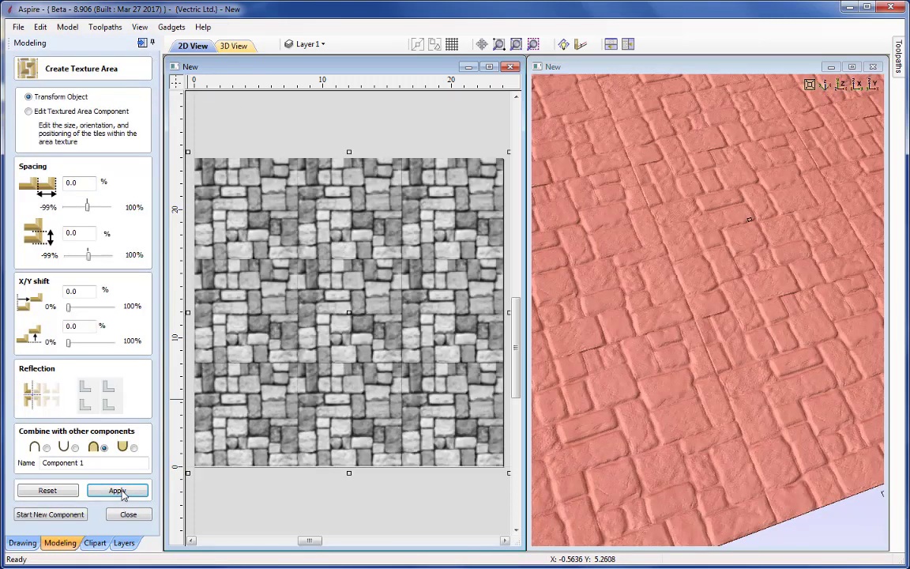
click(741, 385)
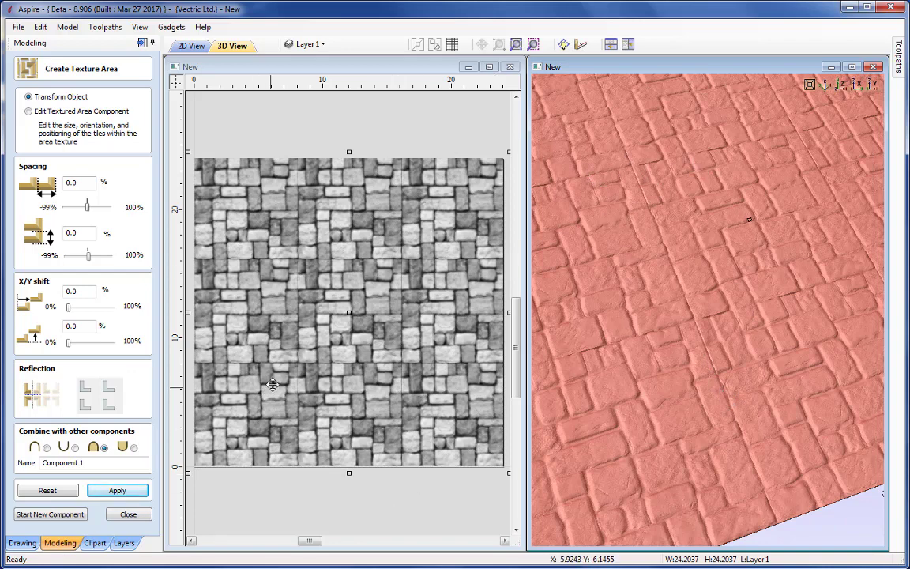
click(282, 509)
scroll(259, 394, up, 4)
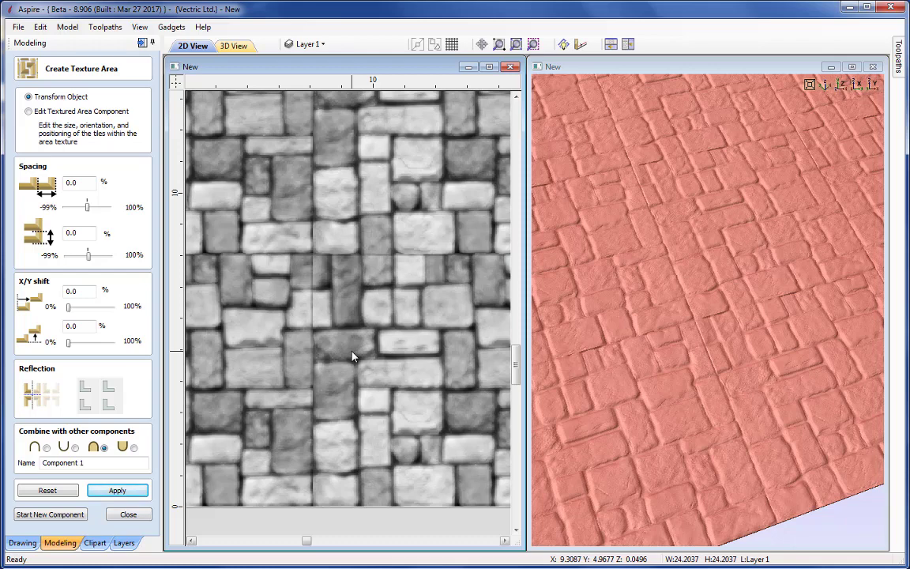
- Undo the texture area and the smoothing so the unsmoothed Stone_Wall tile is restored
click(143, 518)
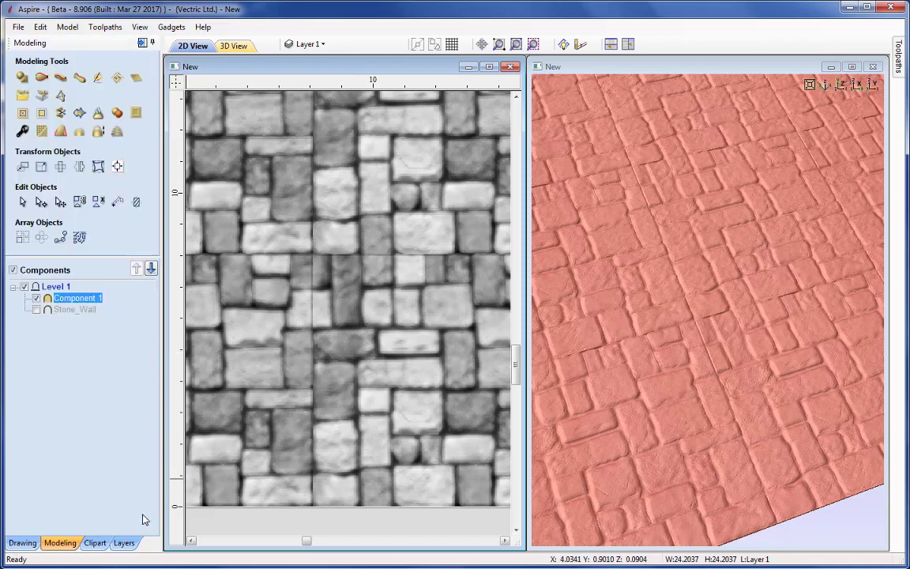
click(42, 28)
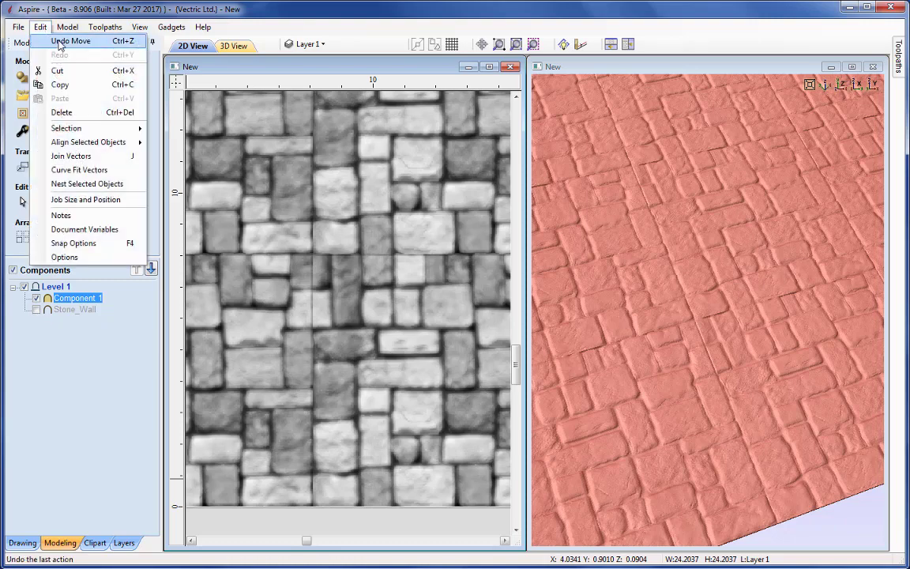
click(61, 37)
click(41, 27)
click(51, 41)
click(40, 27)
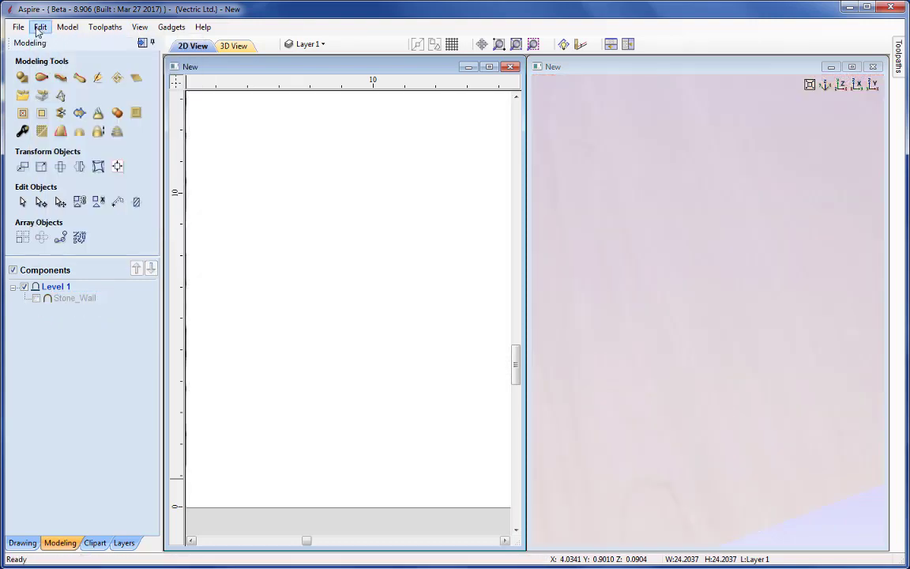
click(57, 45)
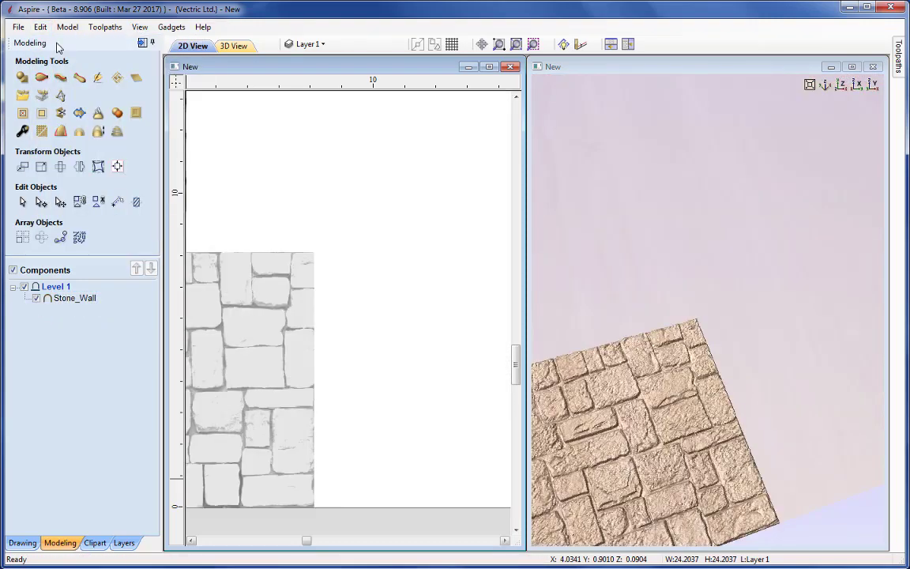
- Scale the Stone_Wall component down proportionally to about 5.05 x 5.05 inches, keeping it at the job's lower-left corner
drag(672, 373, 729, 304)
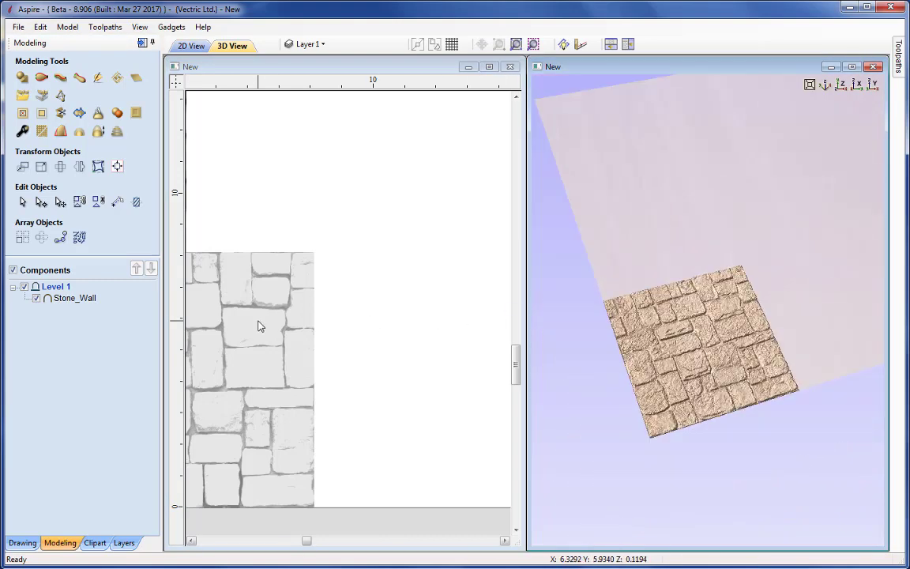
click(239, 295)
scroll(487, 314, down, 2)
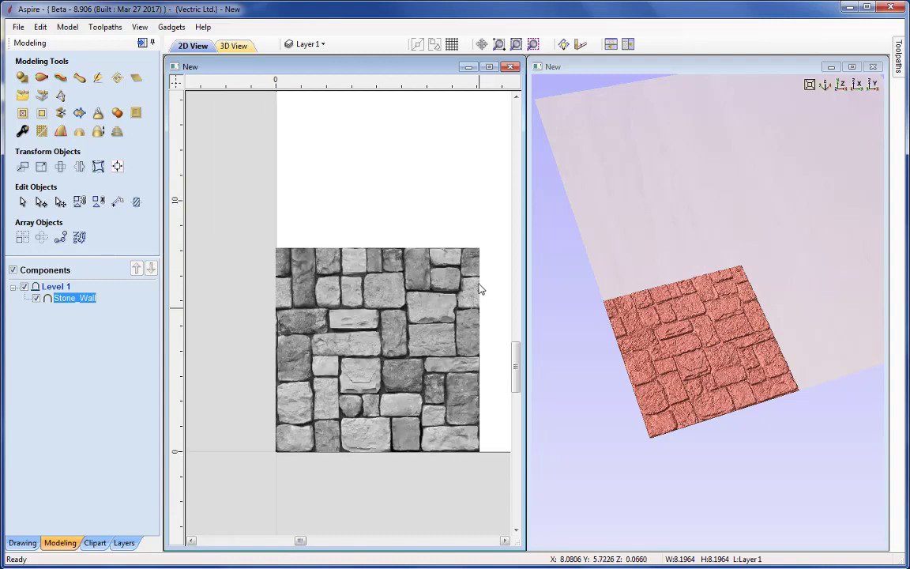
drag(484, 242, 406, 322)
middle_drag(751, 301, 736, 309)
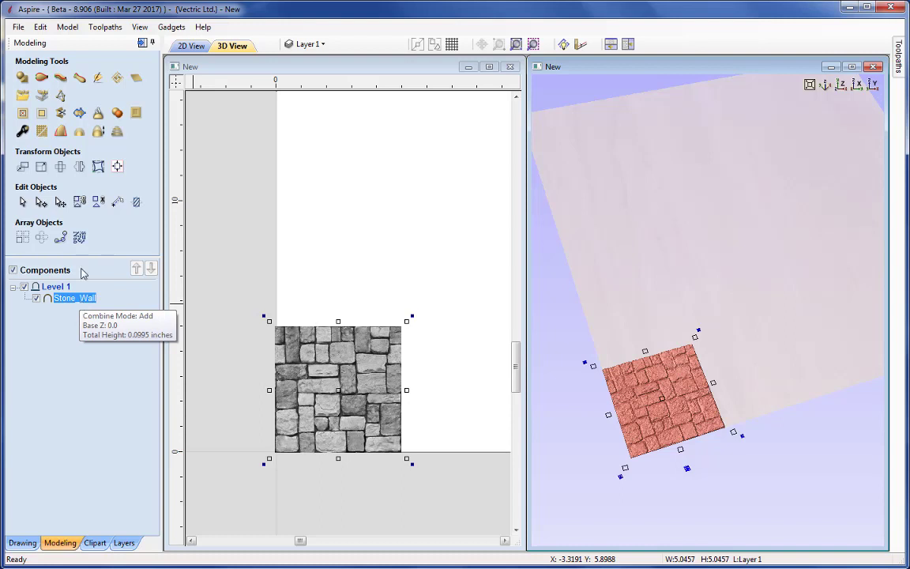
- Create a texture area across the whole job from the resized Stone_Wall tile with zero spacing and shift, and check the seams
click(117, 80)
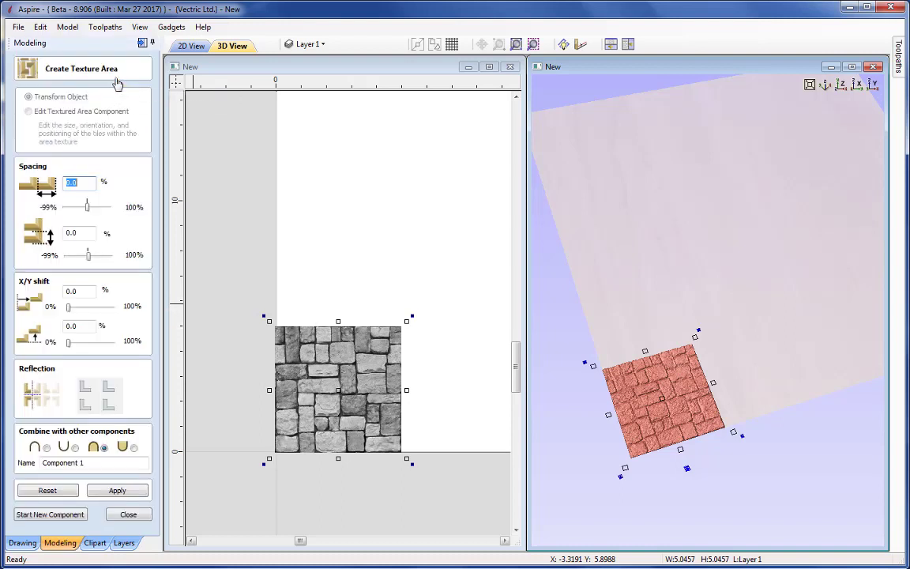
click(126, 491)
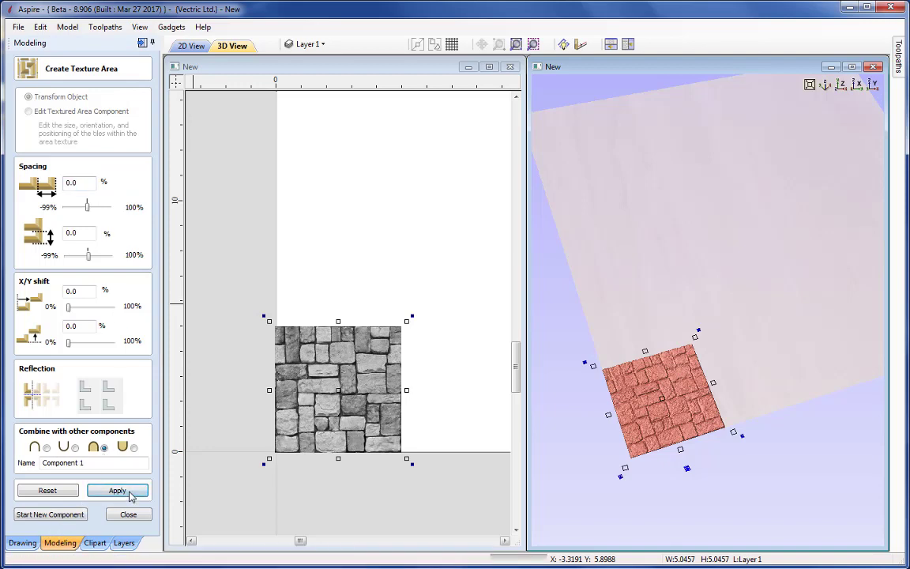
click(128, 515)
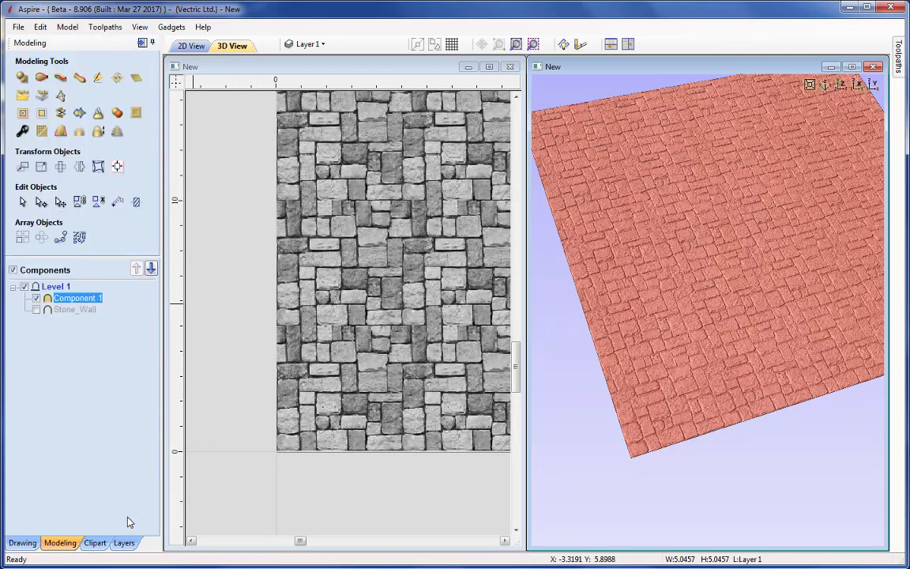
scroll(402, 451, up, 3)
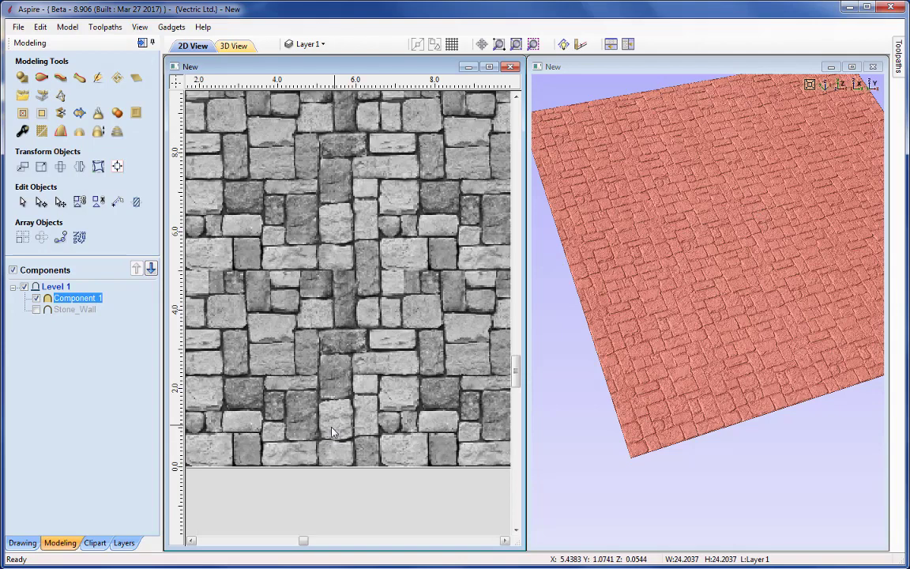
middle_drag(316, 431, 319, 460)
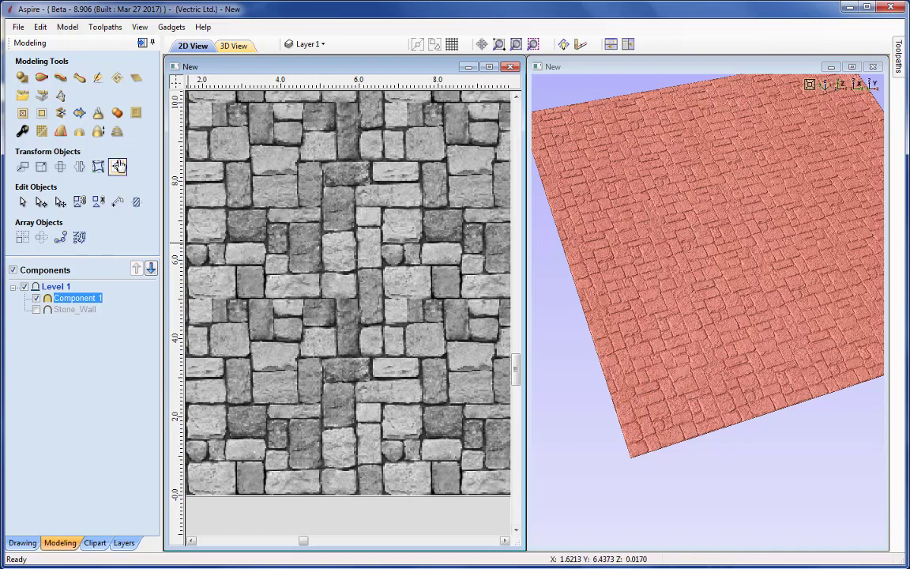
- Bake the texture area component and smooth it at about an eighth of the smoothing range with transparency preserved, then inspect it in 3D
click(43, 132)
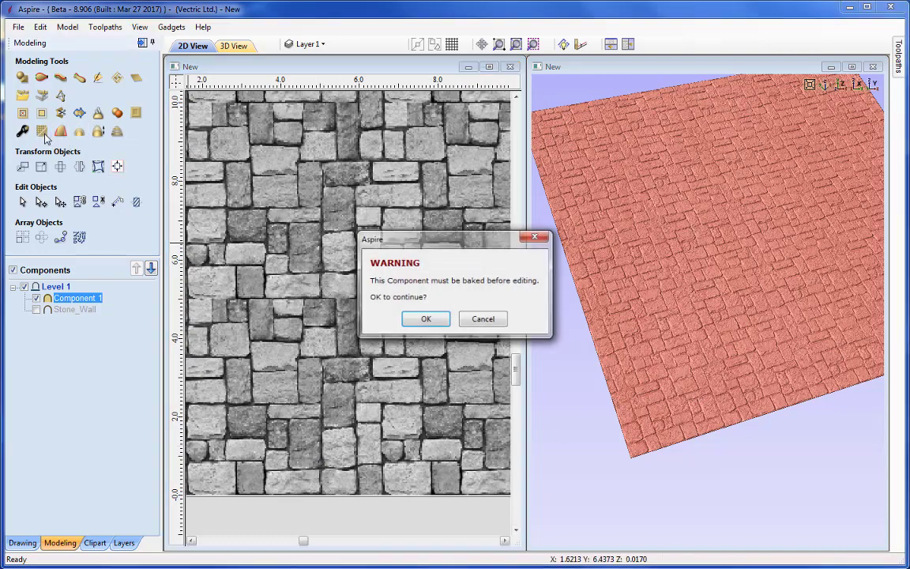
click(425, 319)
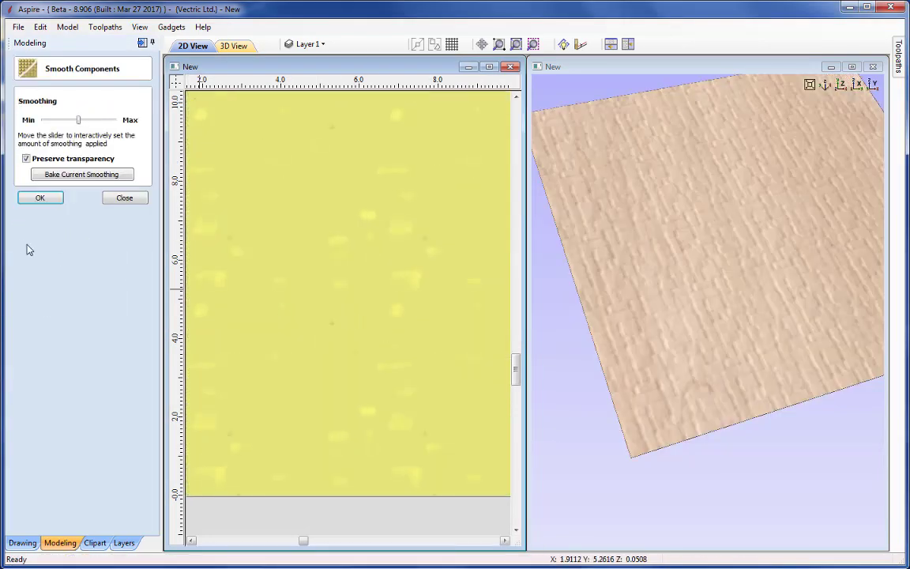
drag(77, 123, 51, 123)
scroll(699, 347, up, 10)
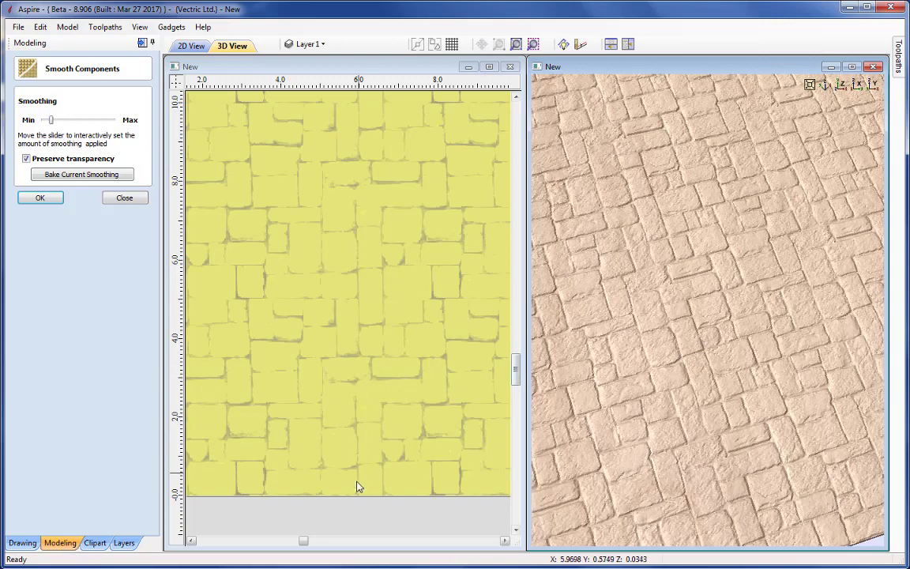
click(41, 198)
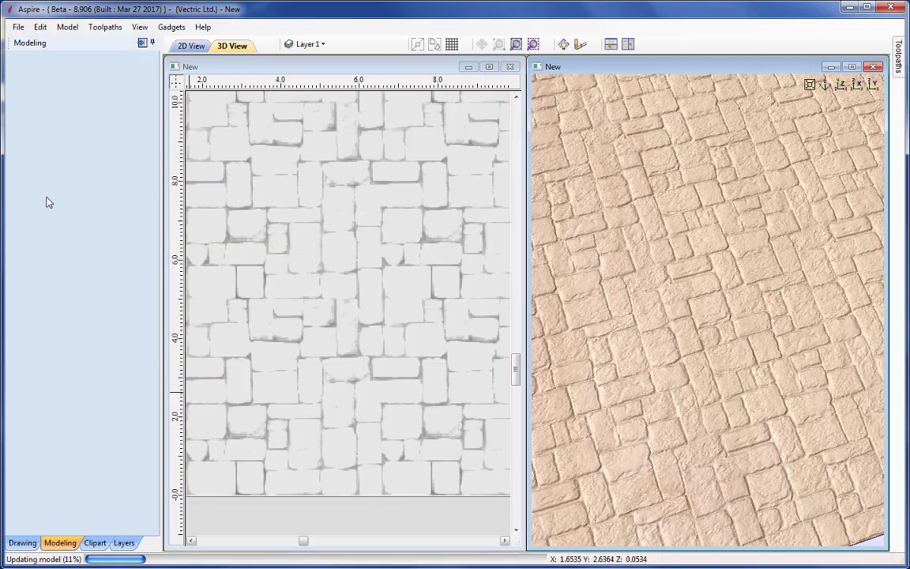
scroll(752, 253, down, 5)
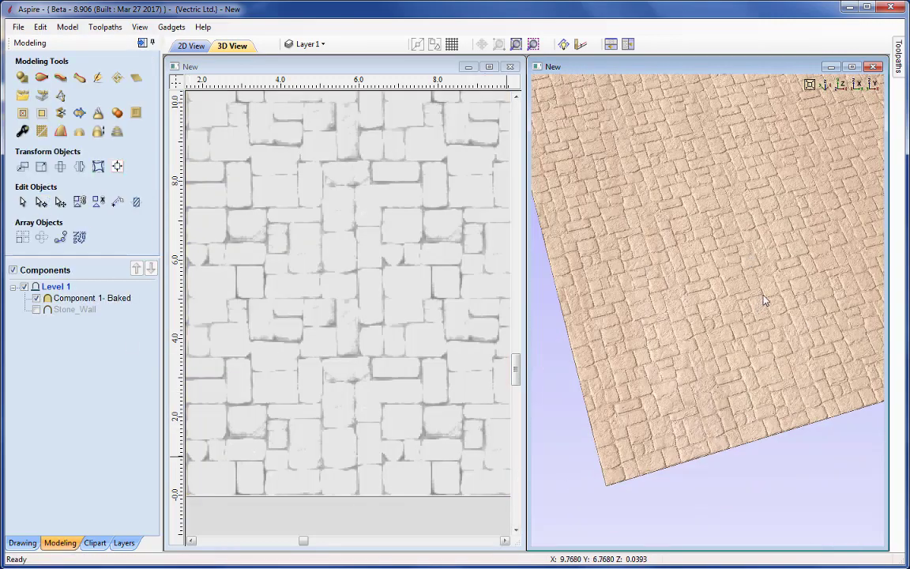
drag(764, 300, 719, 345)
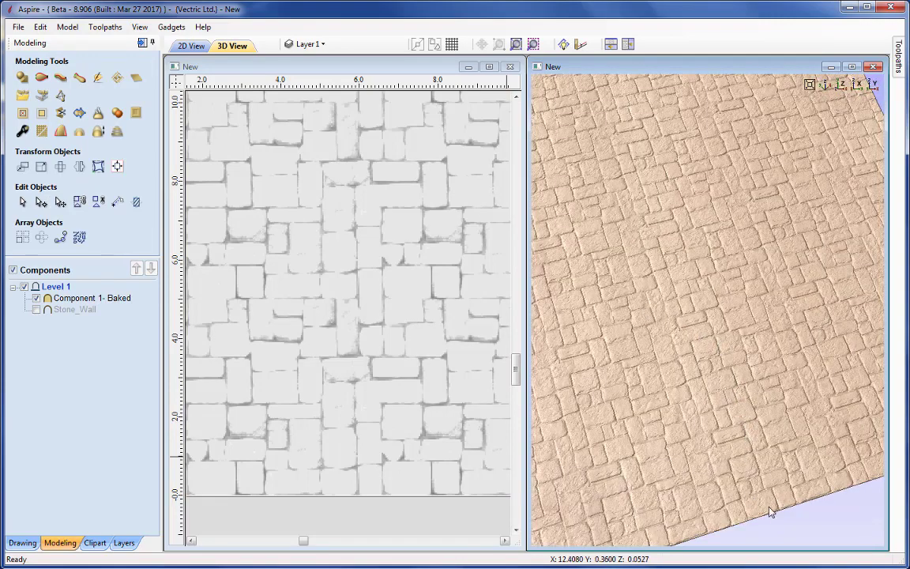